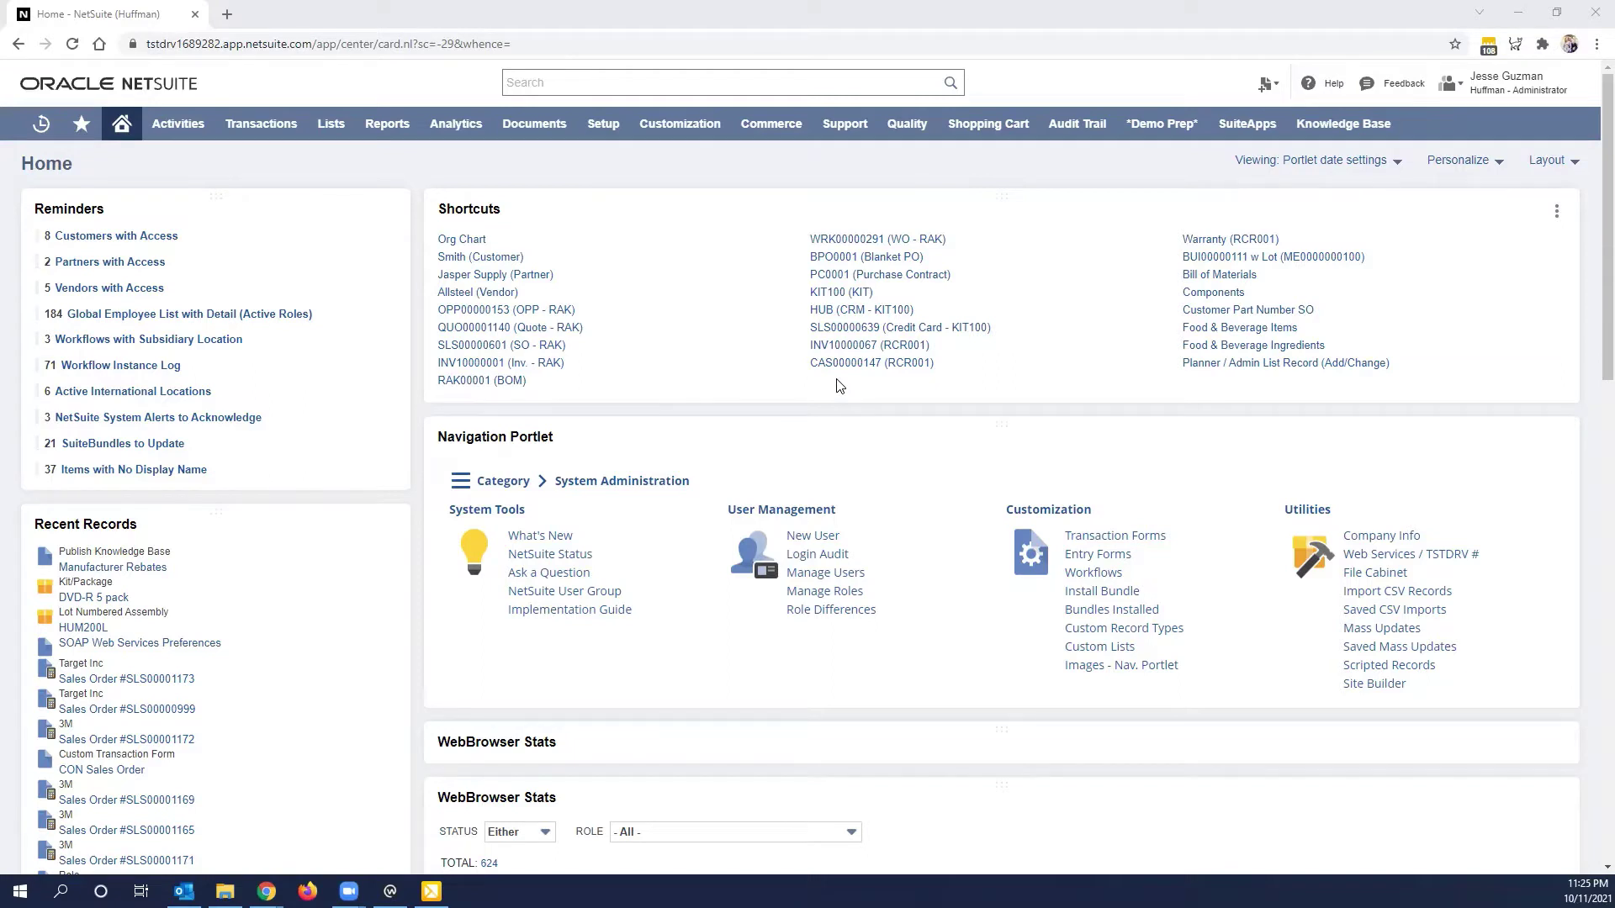
Step: Open the Order History article from the Knowledge Base's Order Information category
click(1339, 126)
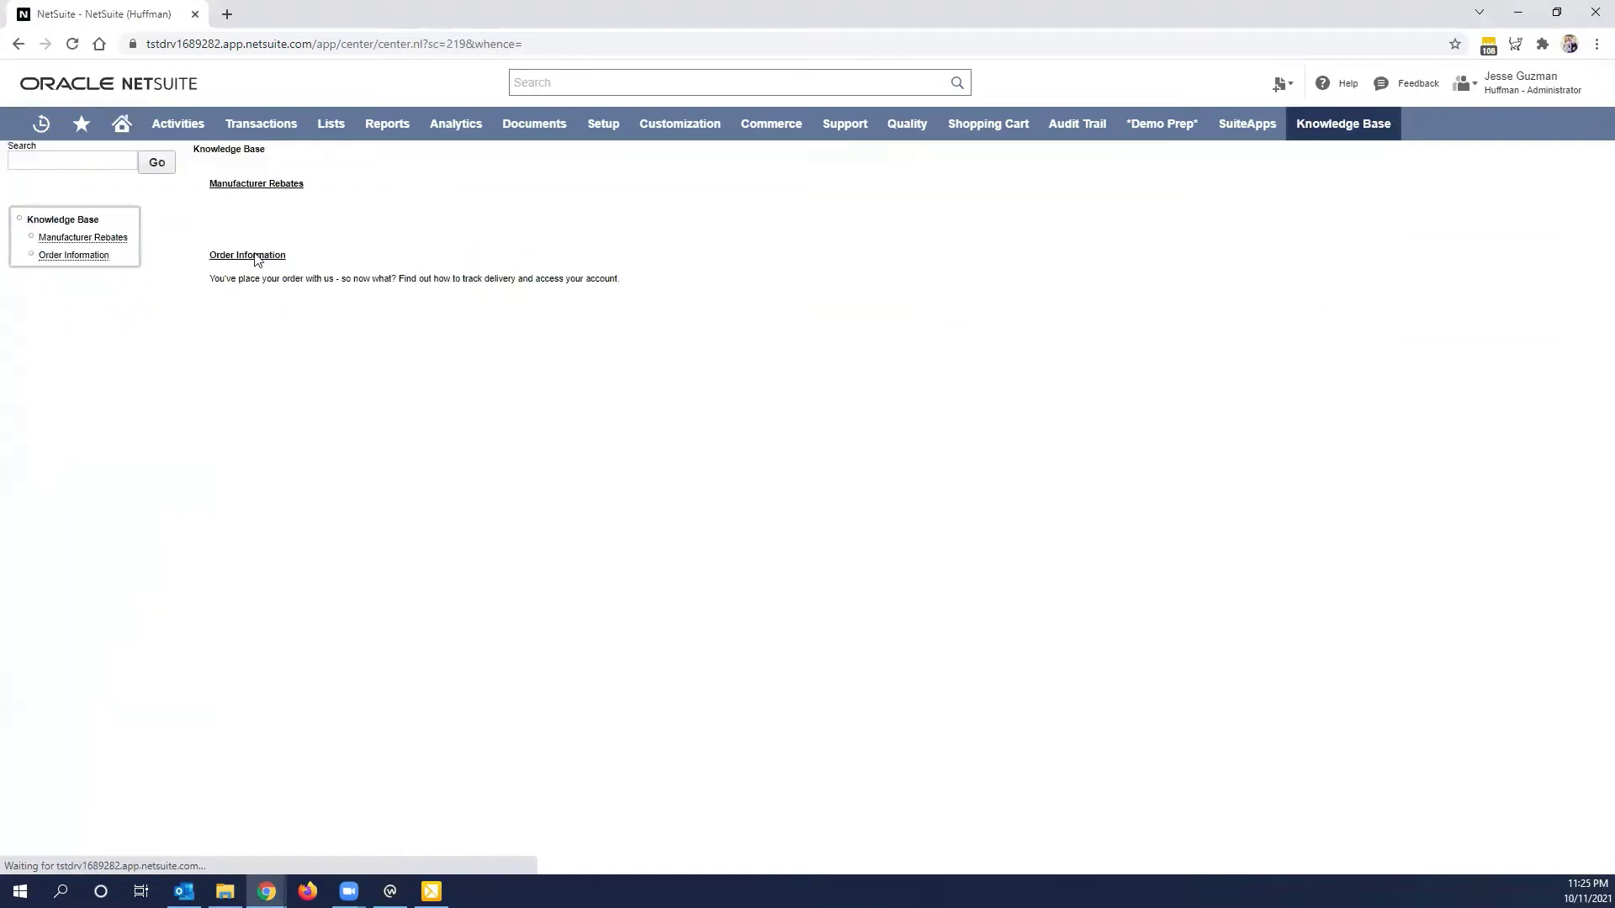
click(247, 264)
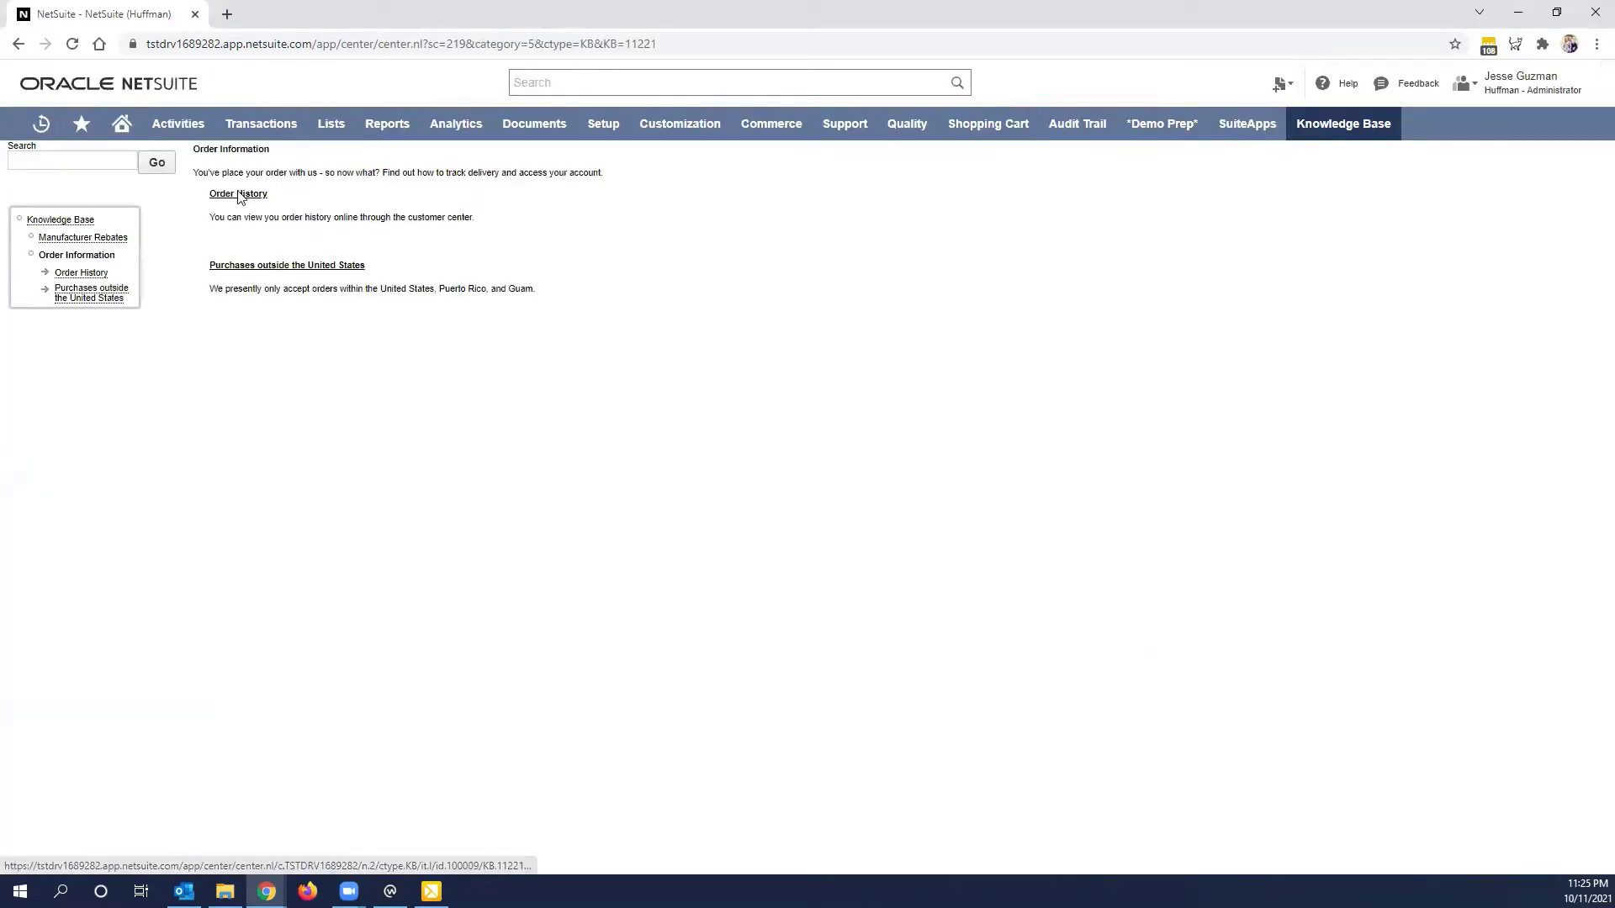
click(238, 194)
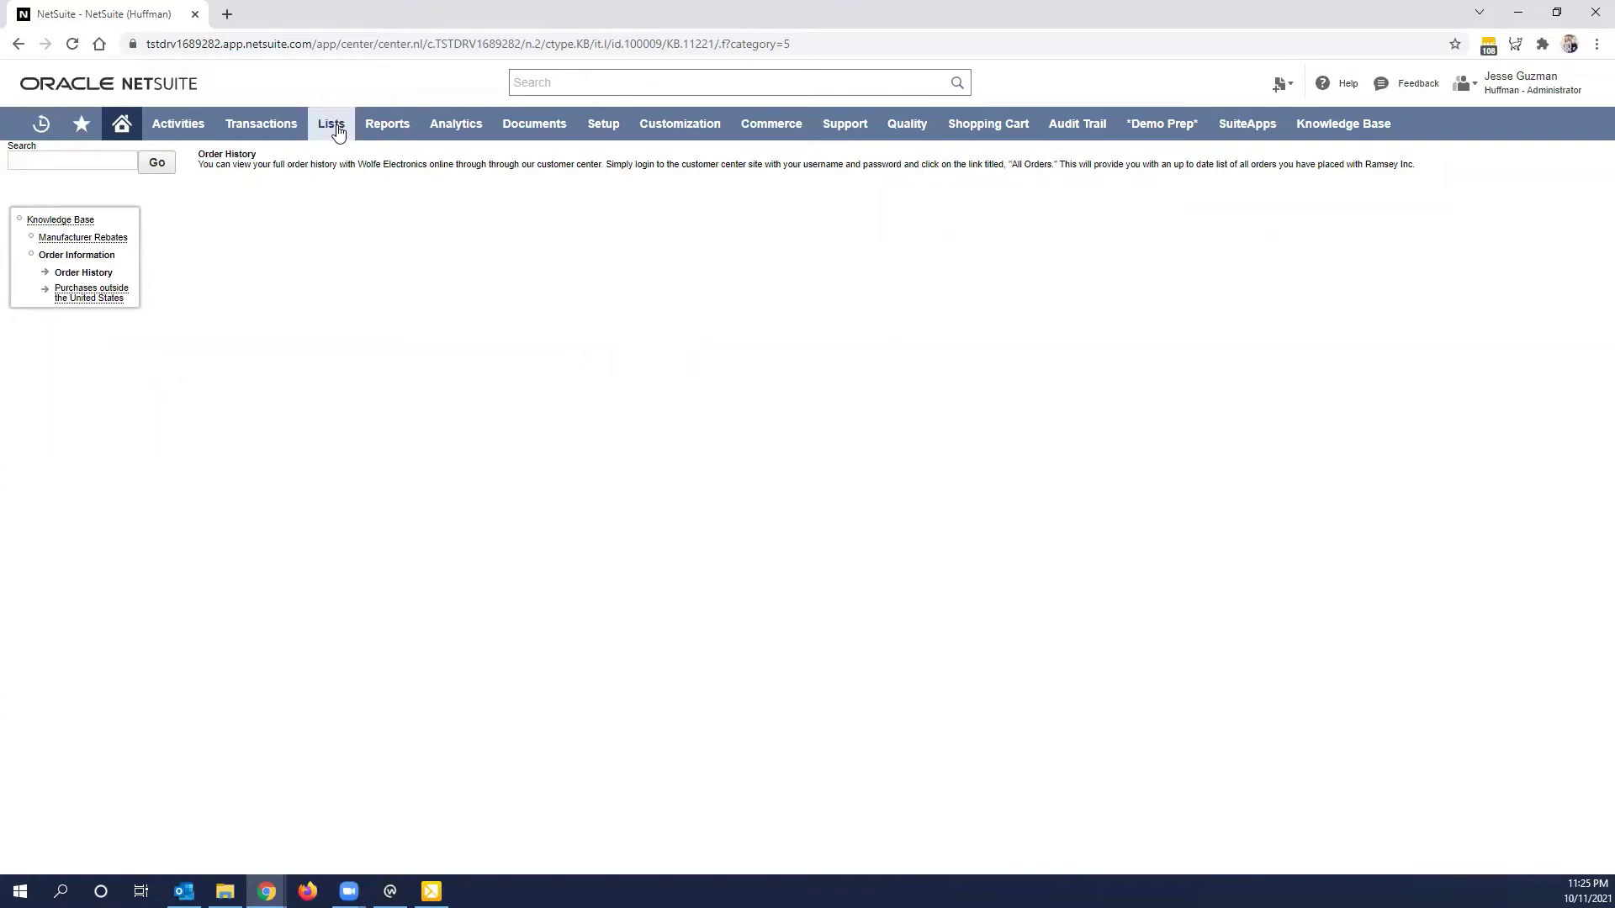
Step: Open Setup > Company > Enable Features on the CRM subtab and confirm Knowledge Base is ticked
mouse_move(605, 126)
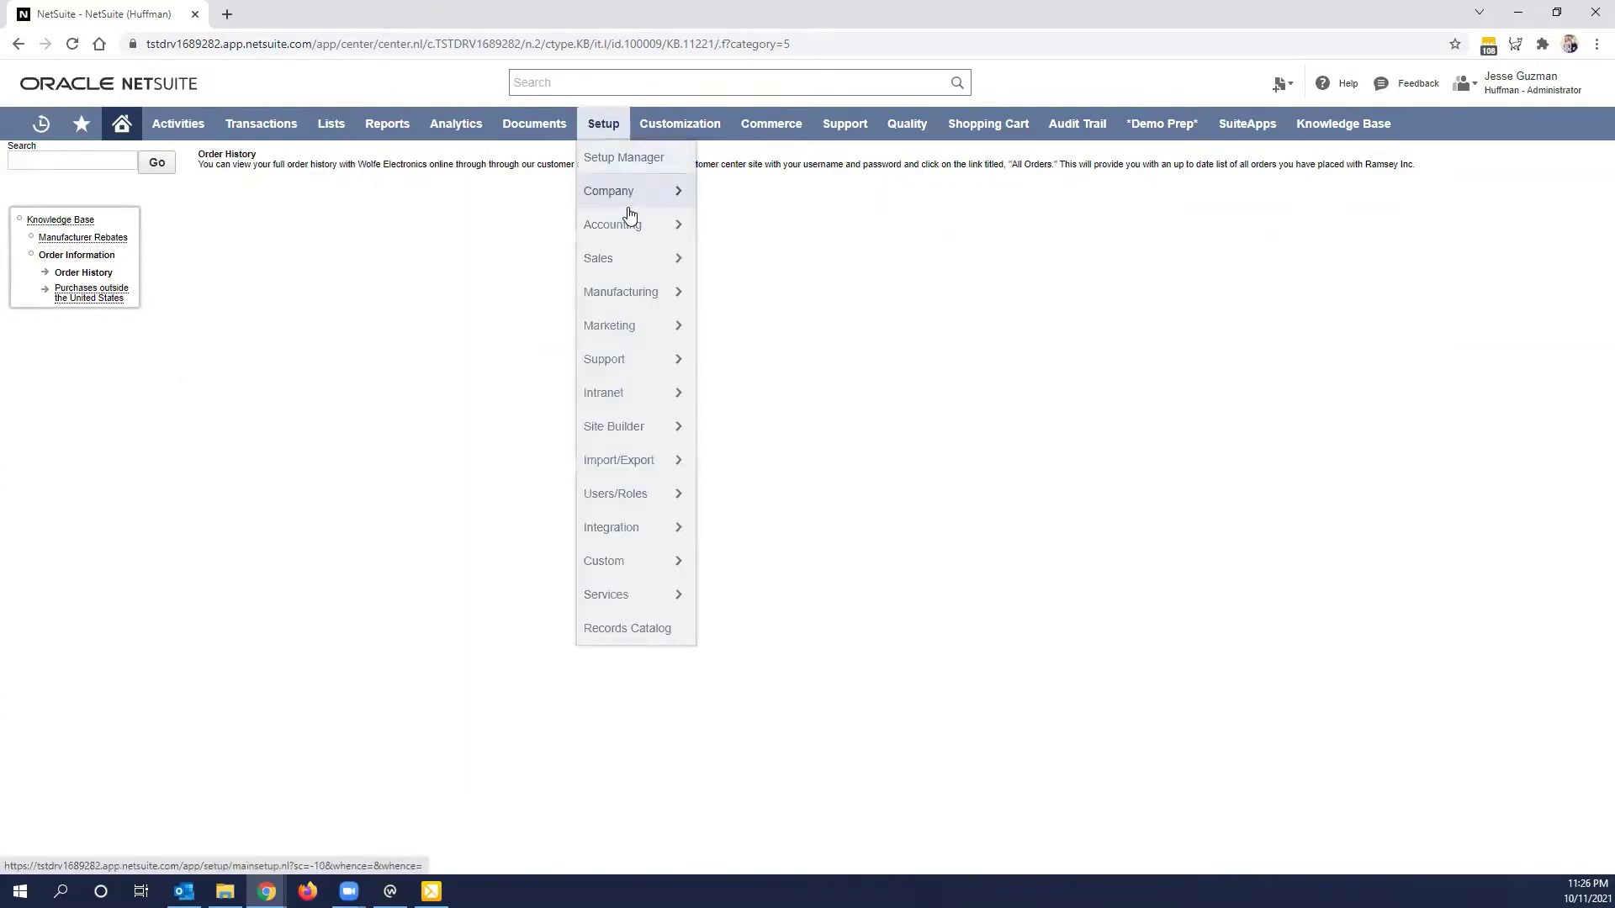
mouse_move(630, 198)
click(767, 236)
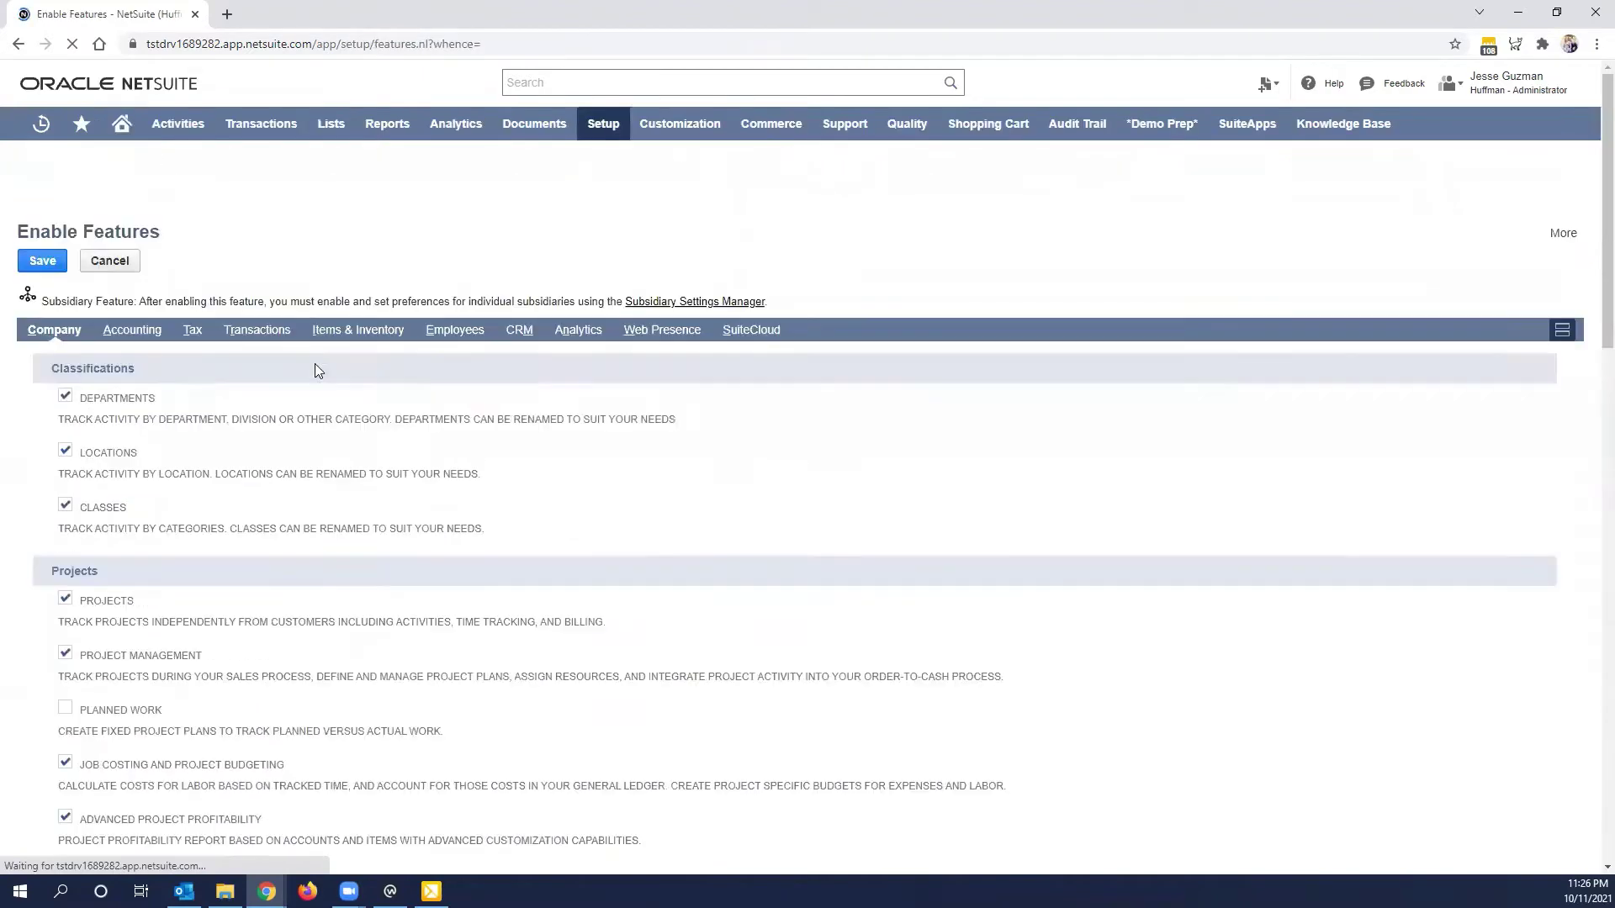
click(521, 335)
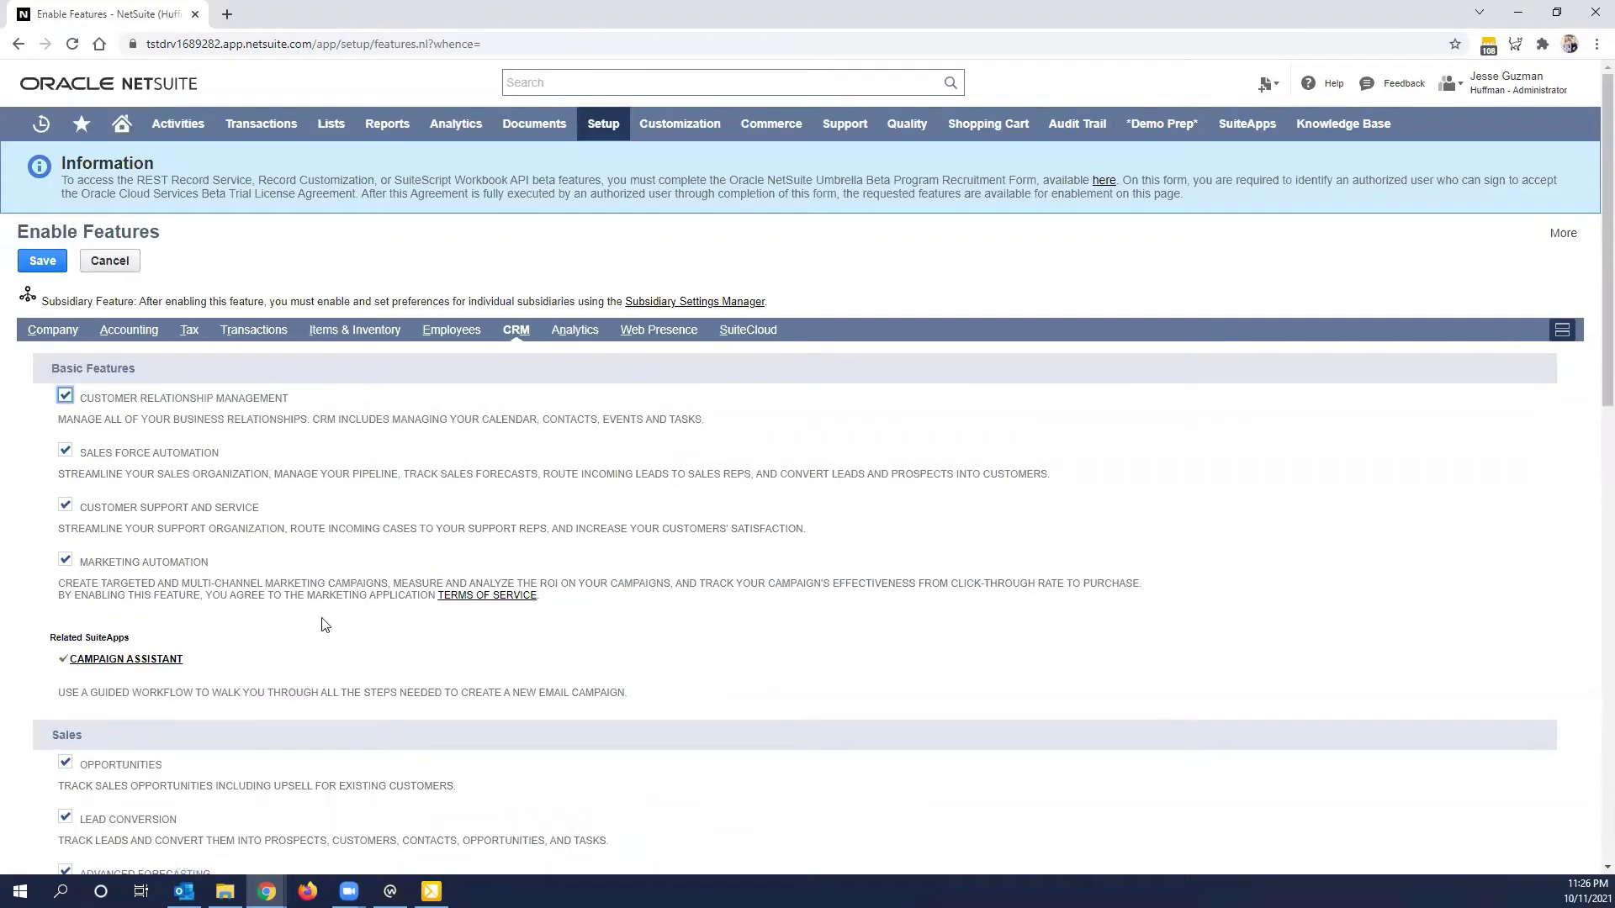
scroll(328, 622, down, 4)
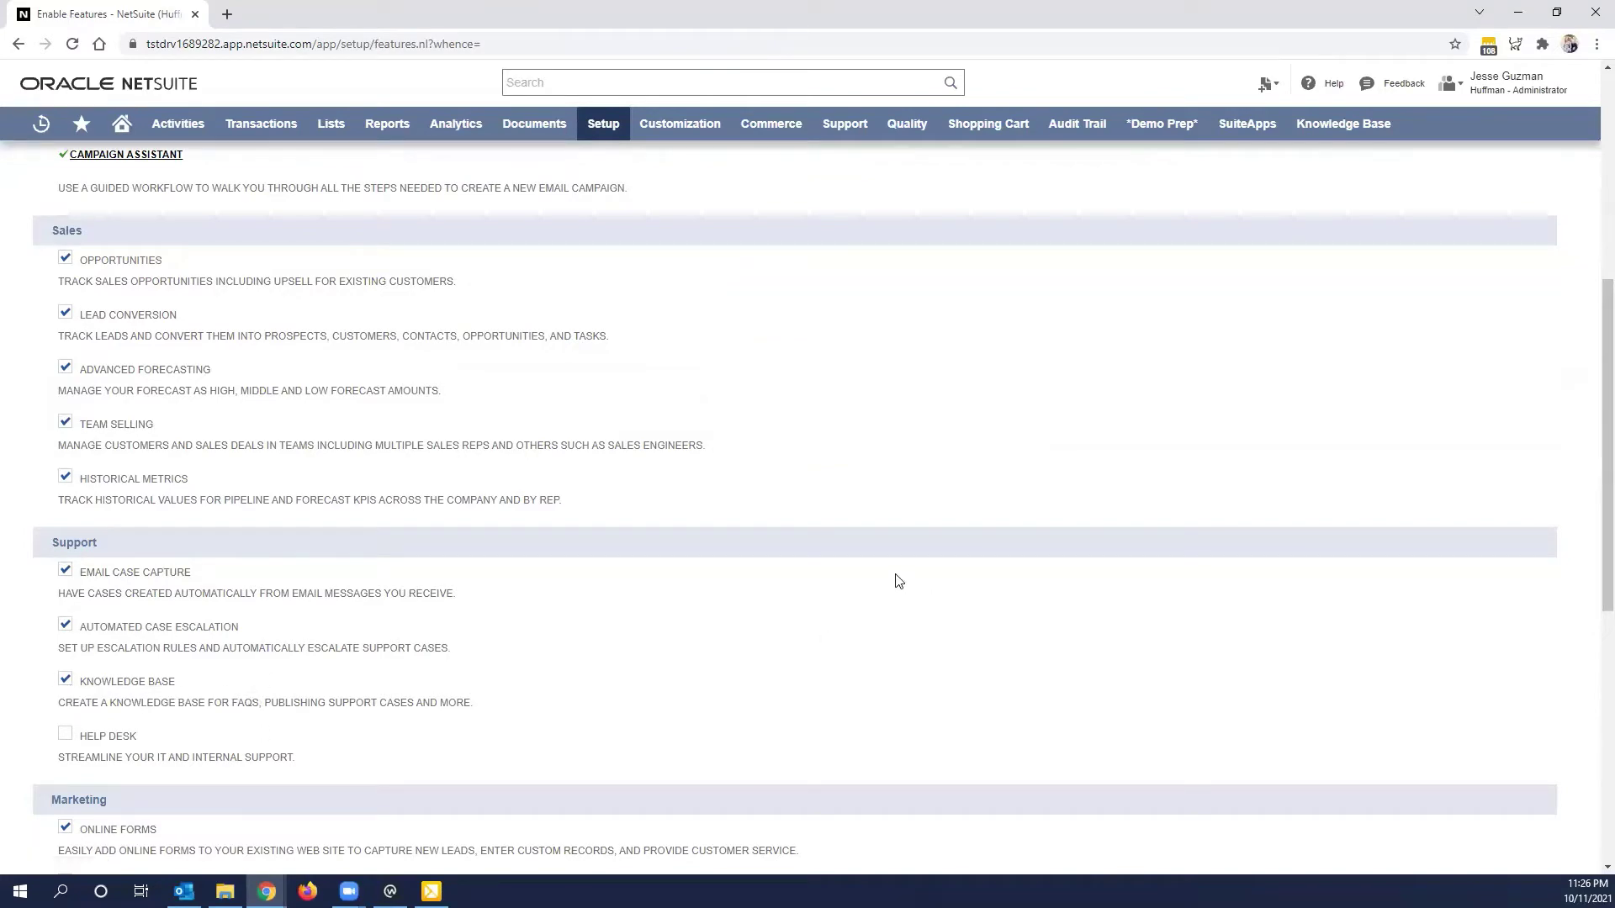
scroll(892, 568, up, 1)
scroll(894, 567, up, 5)
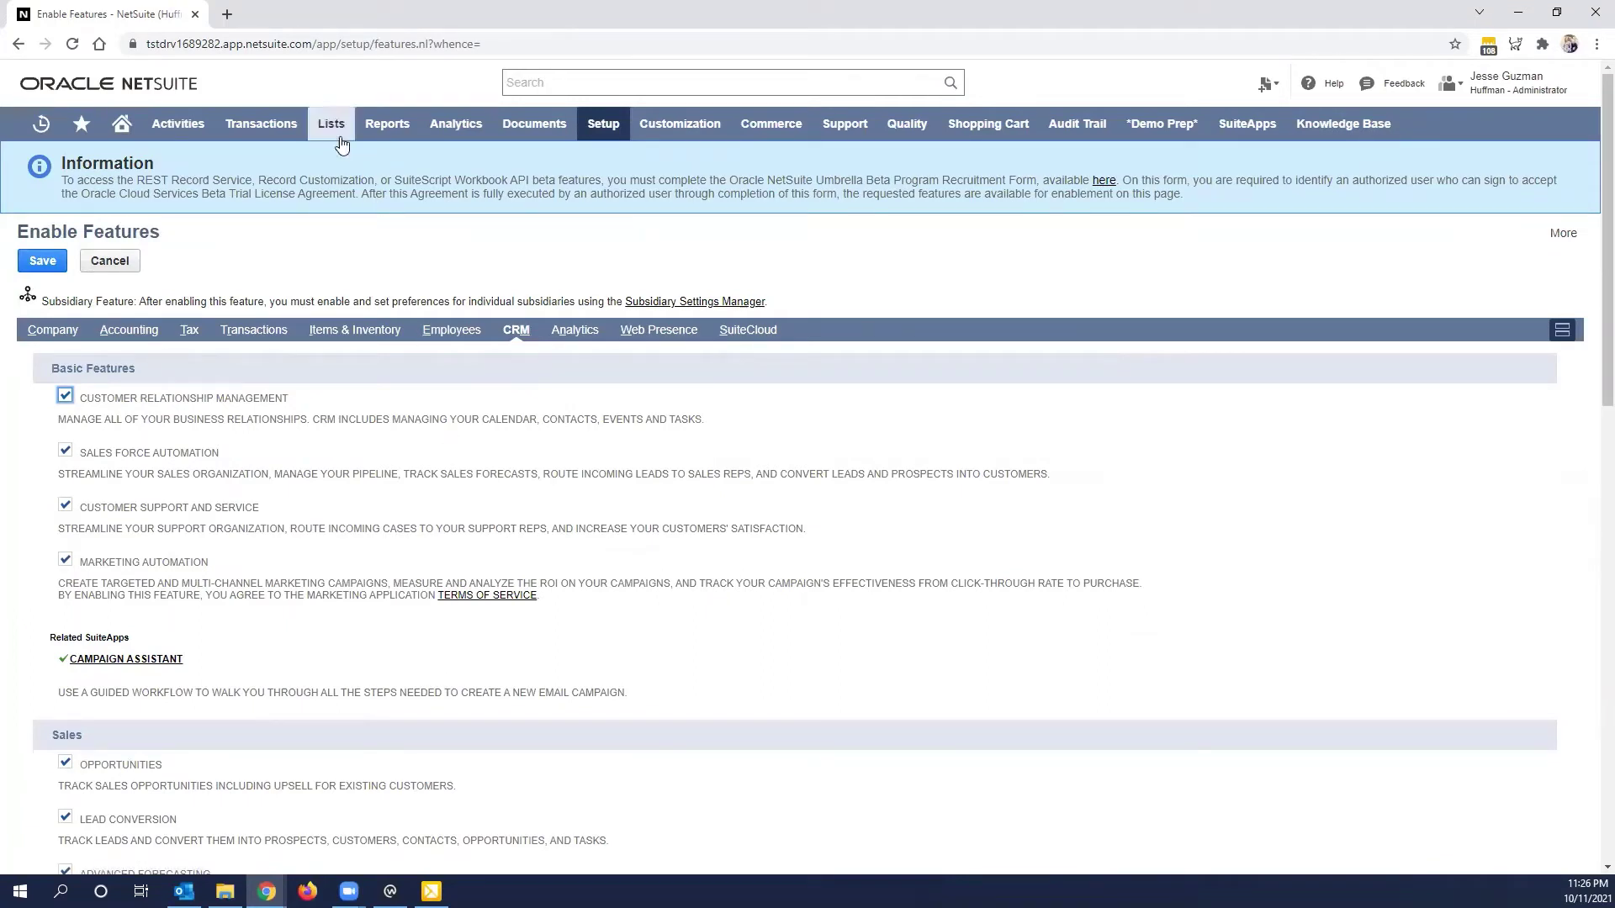
Step: Look over the Lists > Support entries, then go to the Knowledge Base Topics list
mouse_move(342, 145)
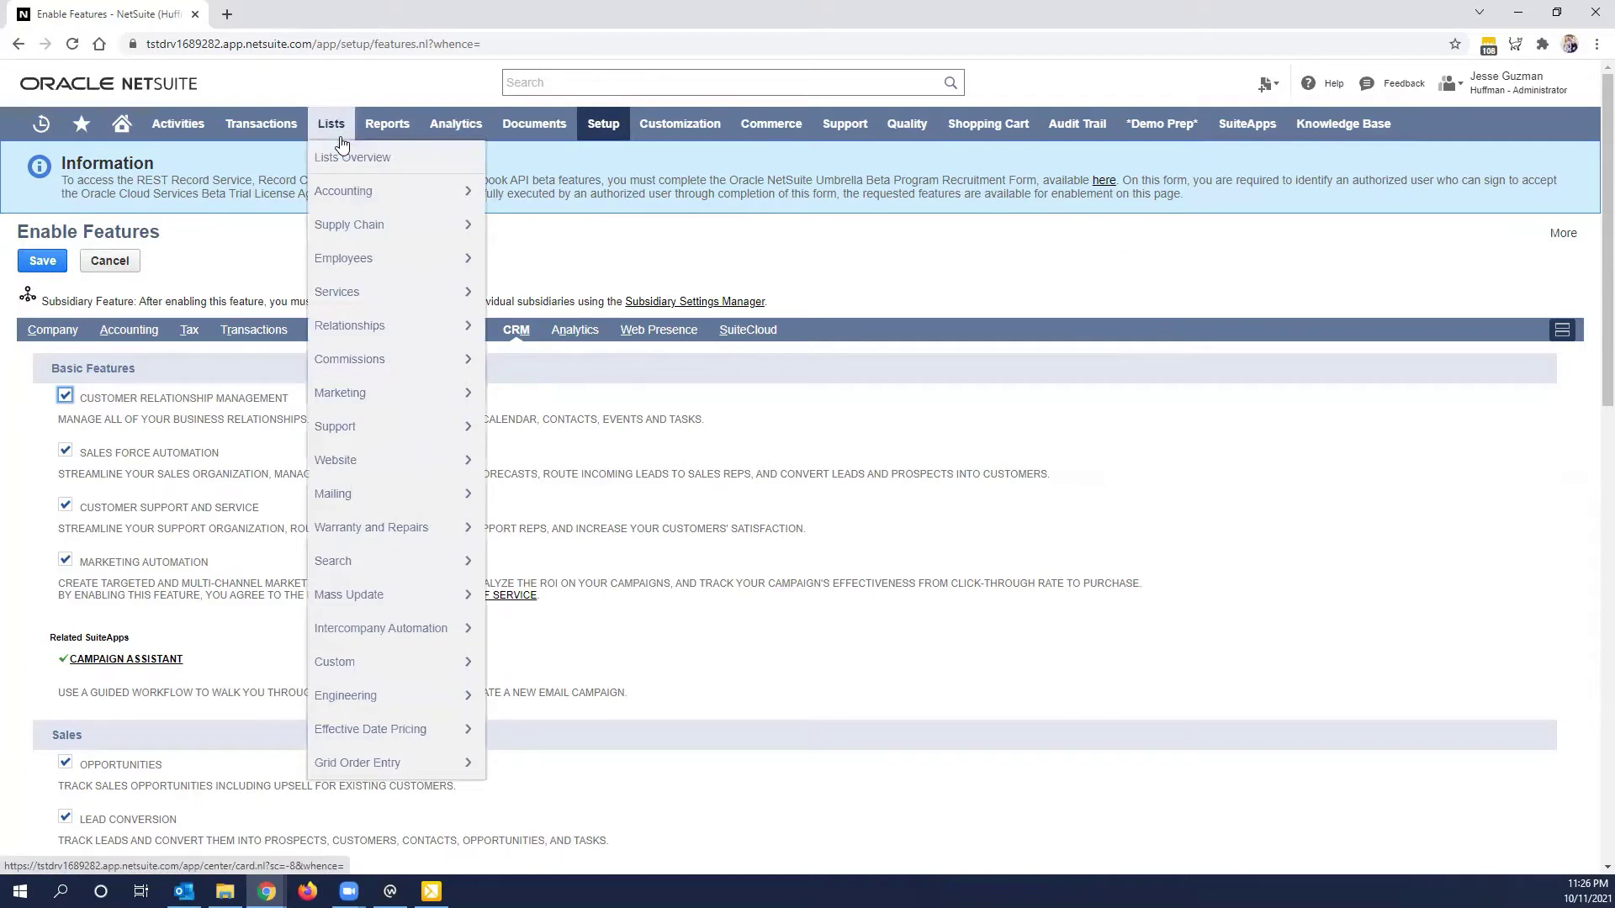
mouse_move(398, 437)
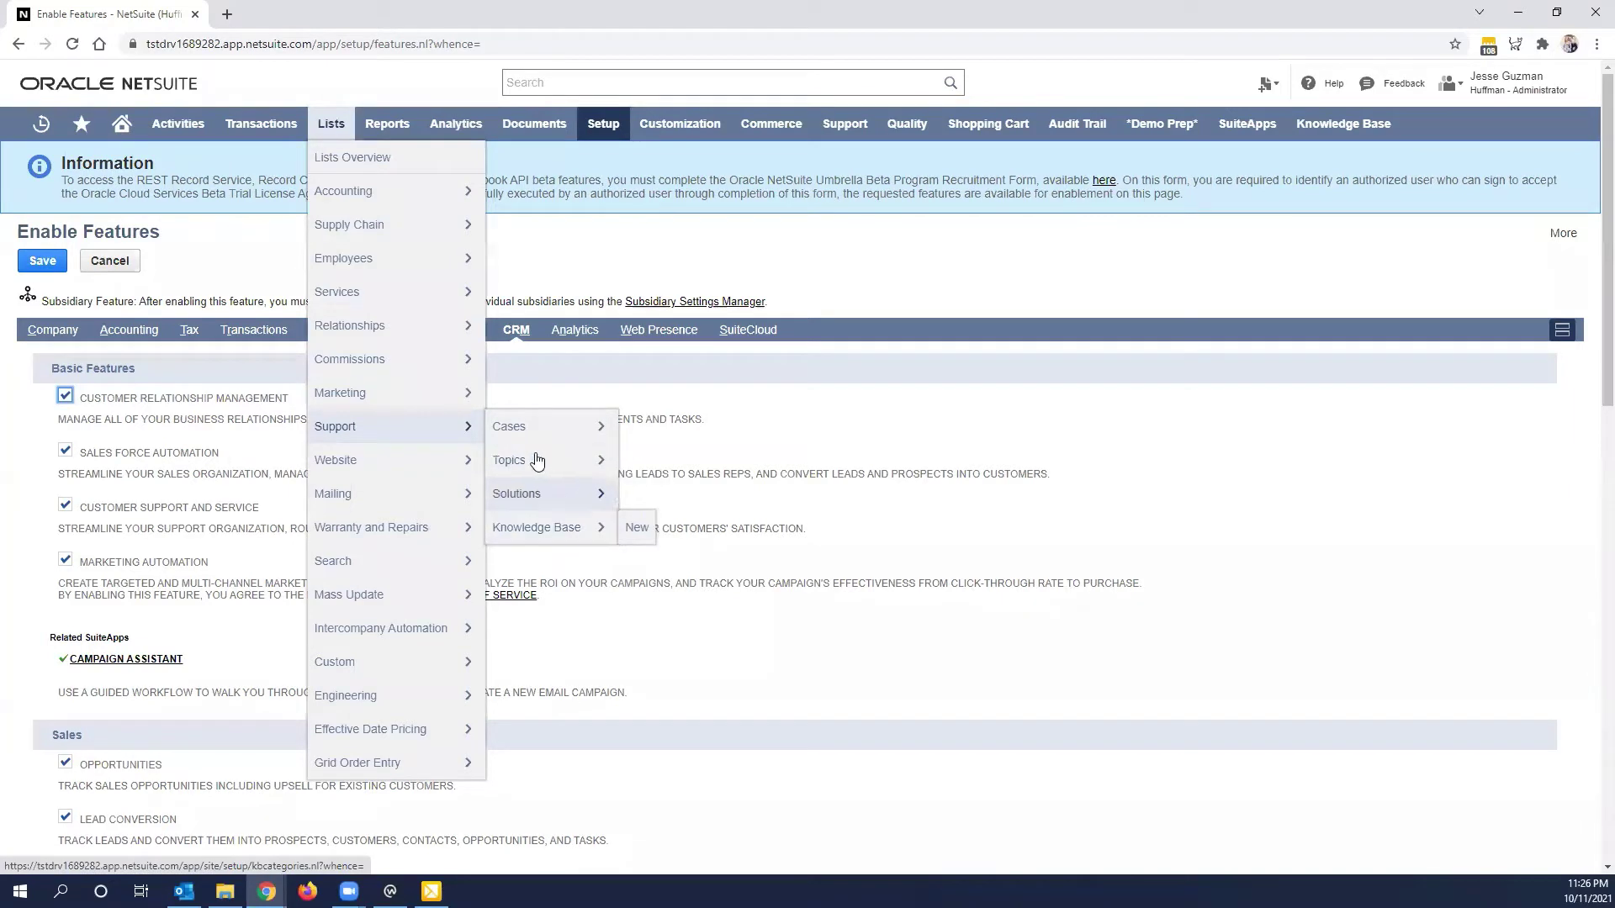
mouse_move(538, 427)
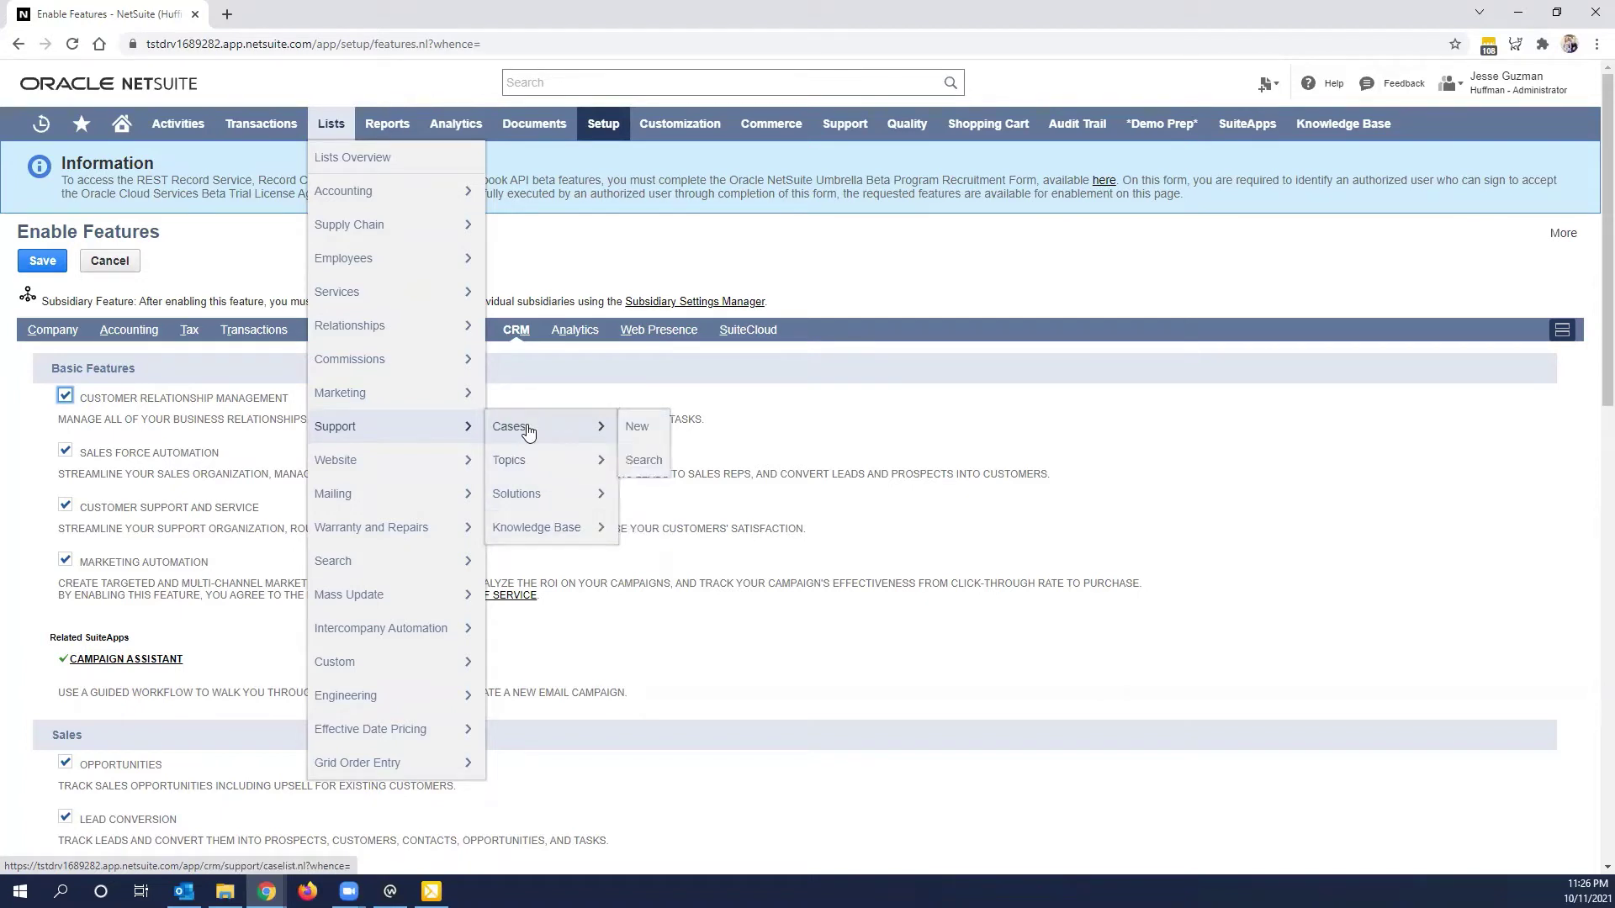
mouse_move(538, 461)
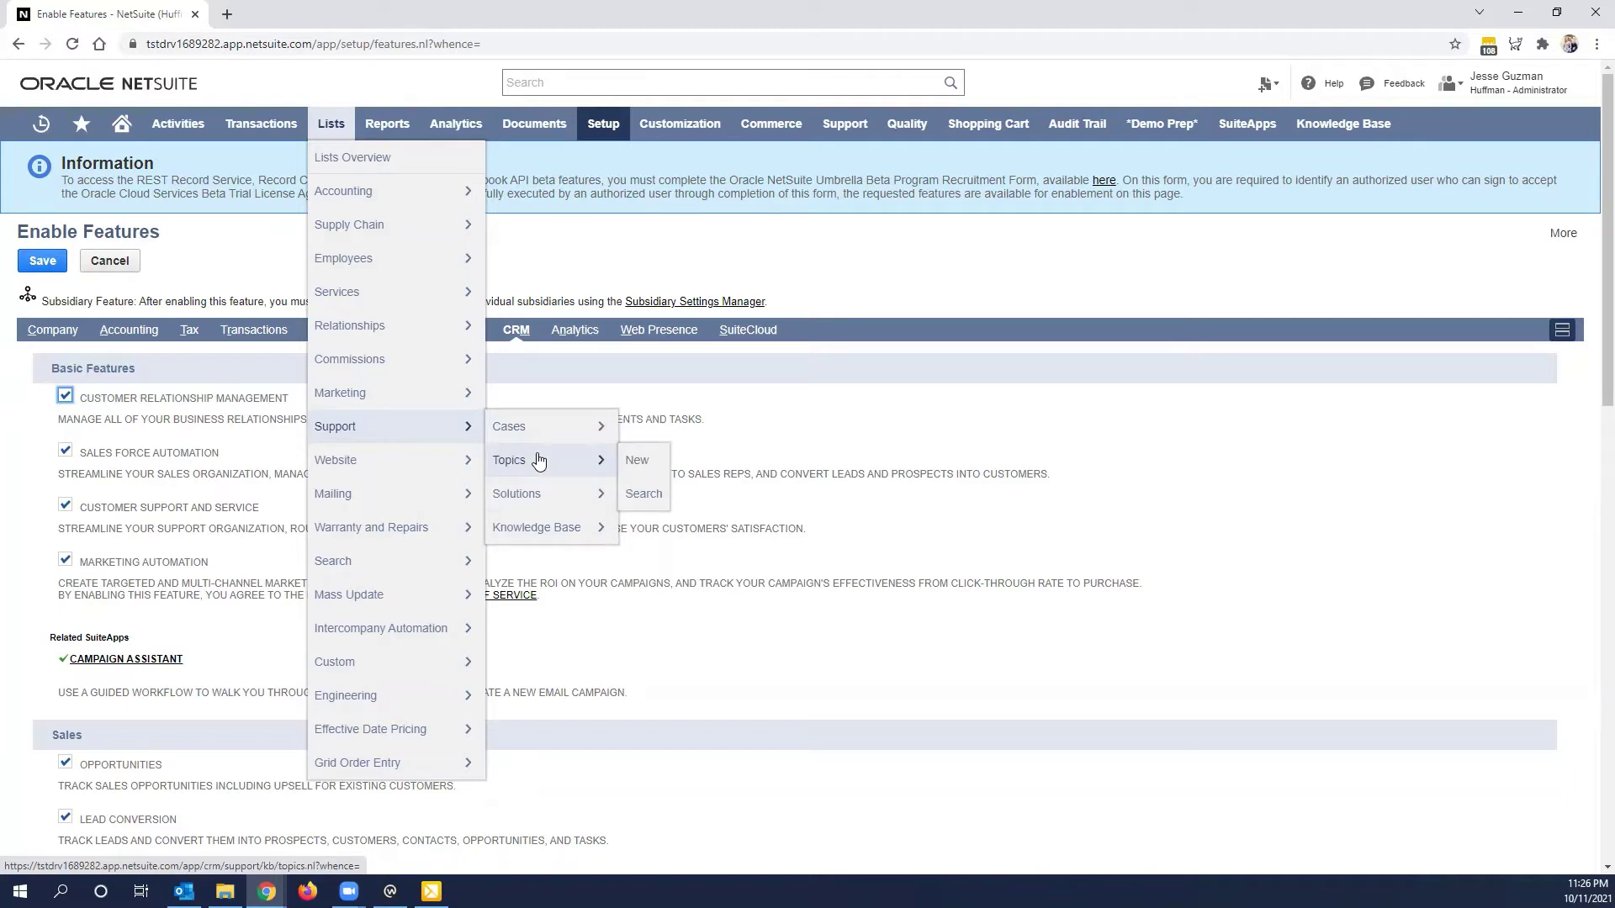
mouse_move(534, 505)
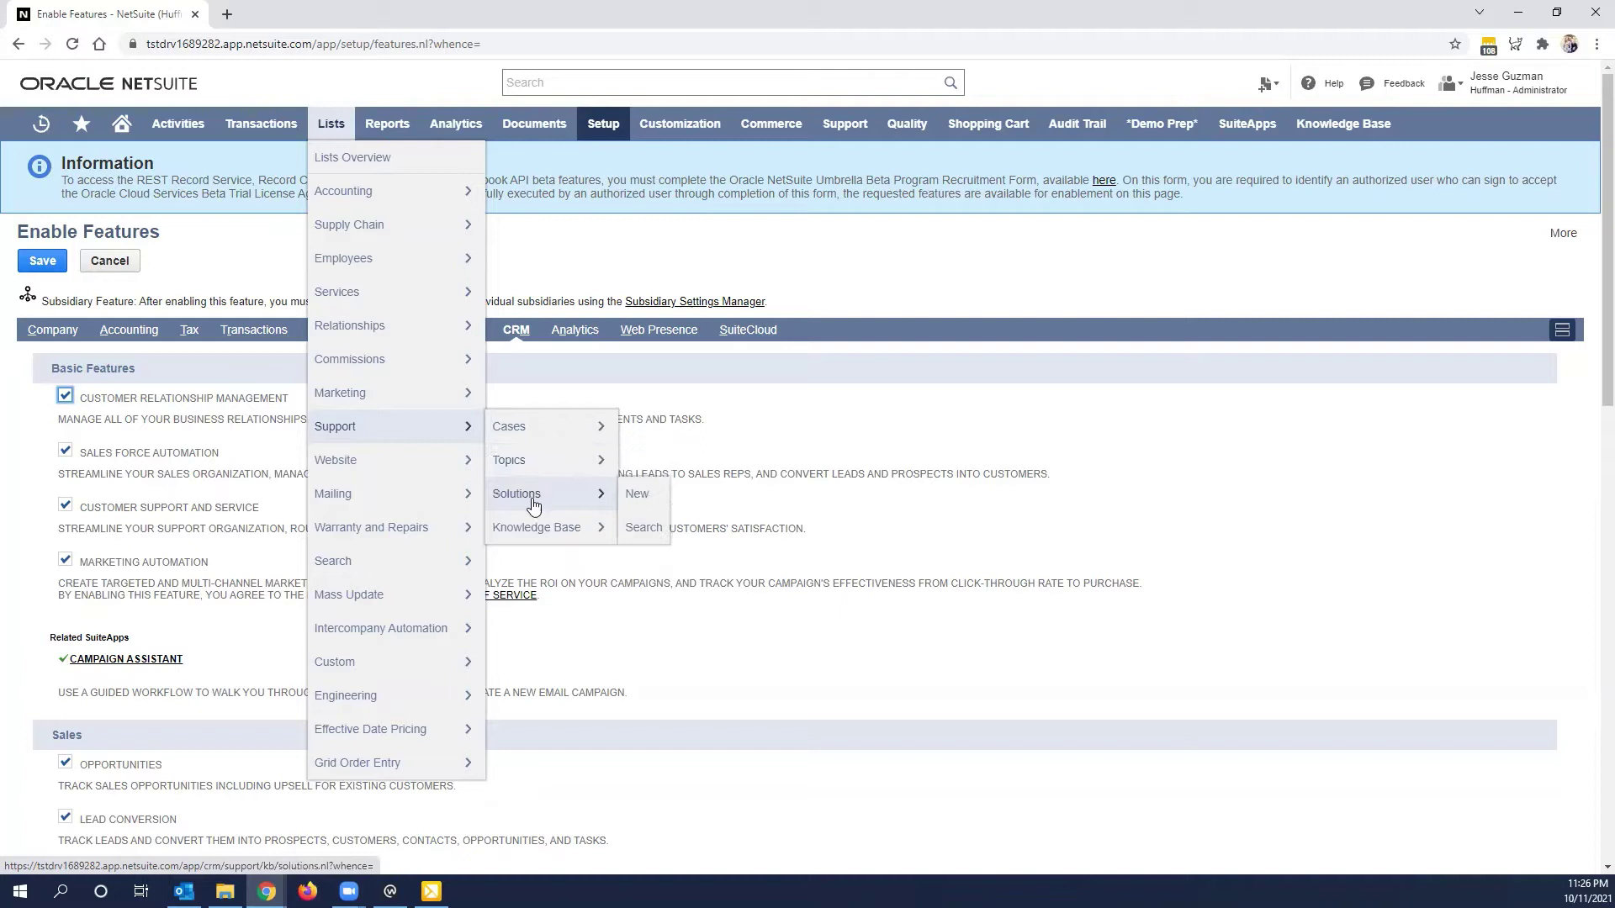
mouse_move(516, 531)
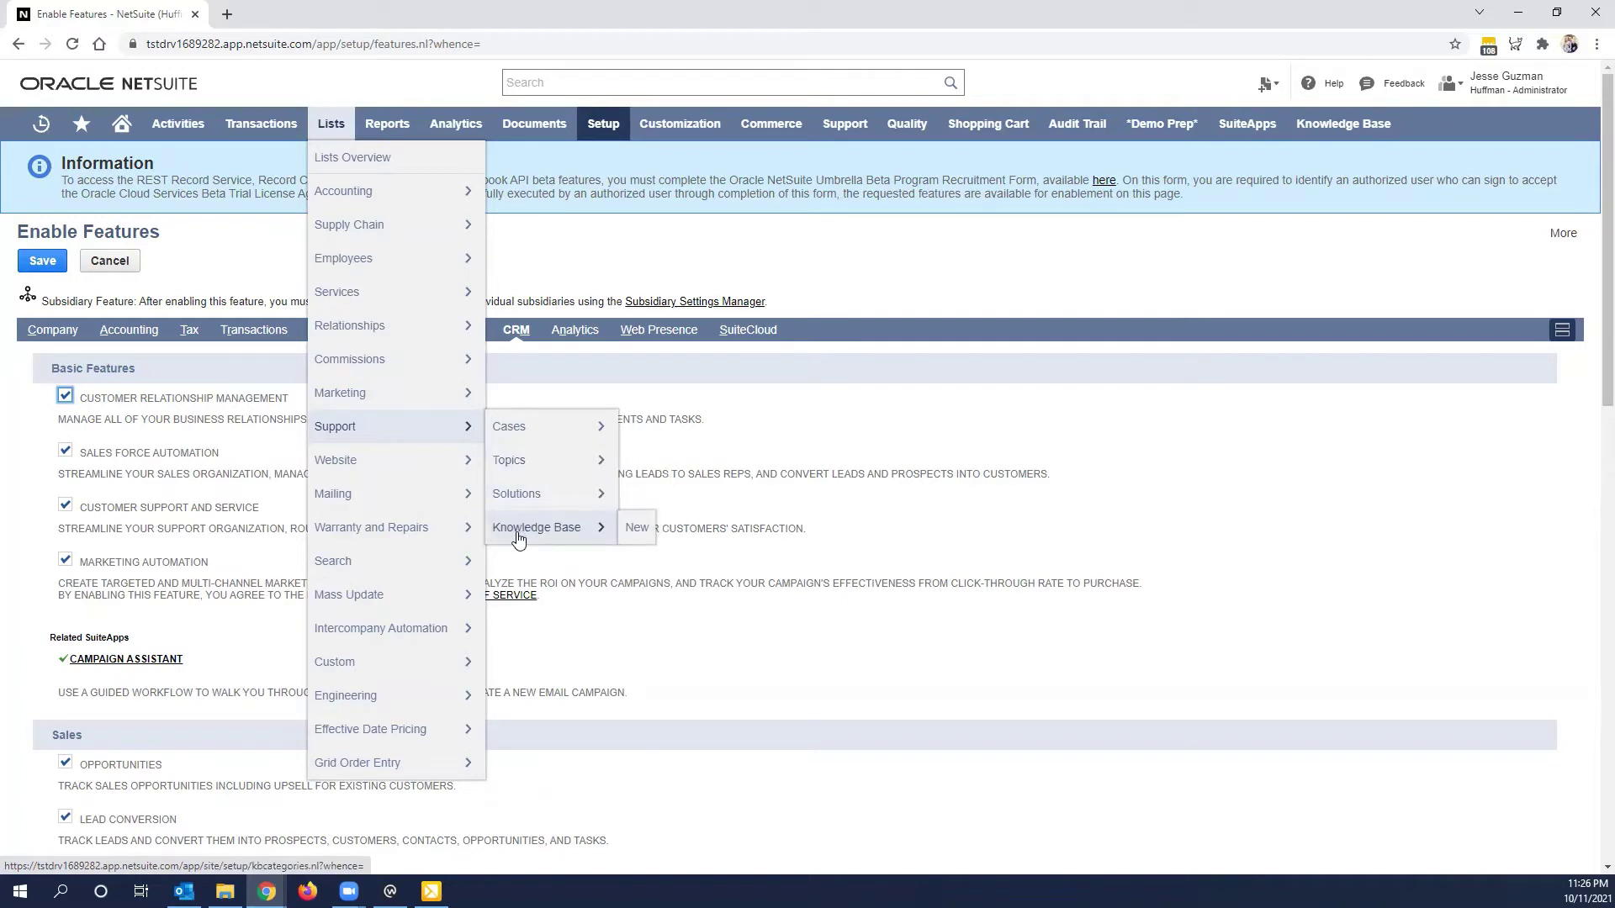
click(509, 461)
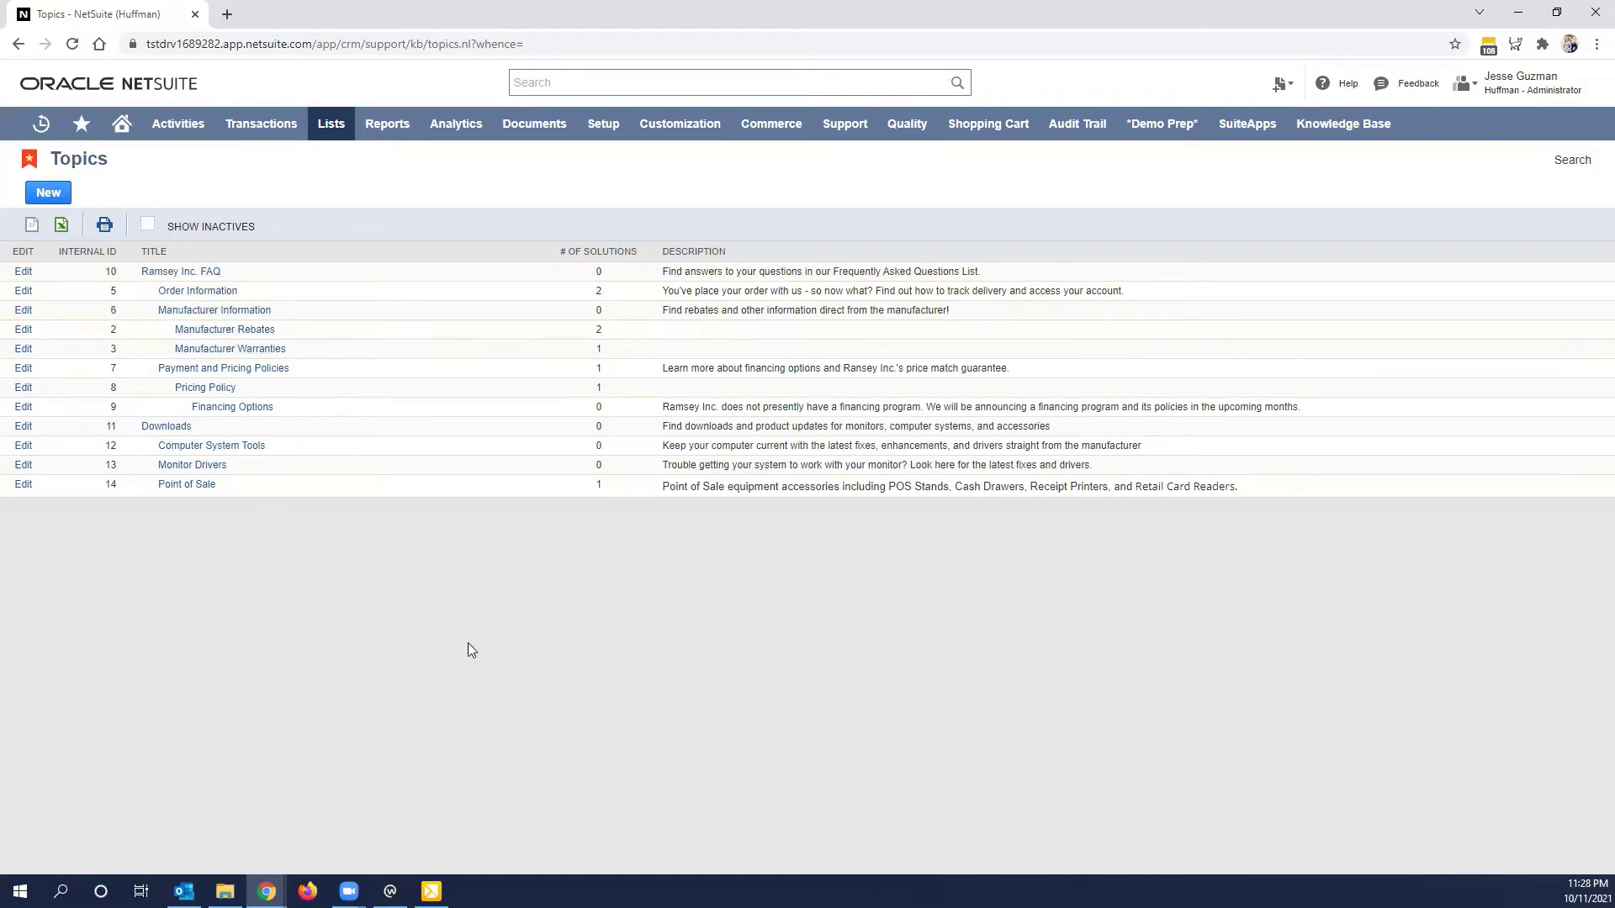
Step: Start a new topic titled Accounting with brief description 'Accounting related knowledge base.'
click(49, 192)
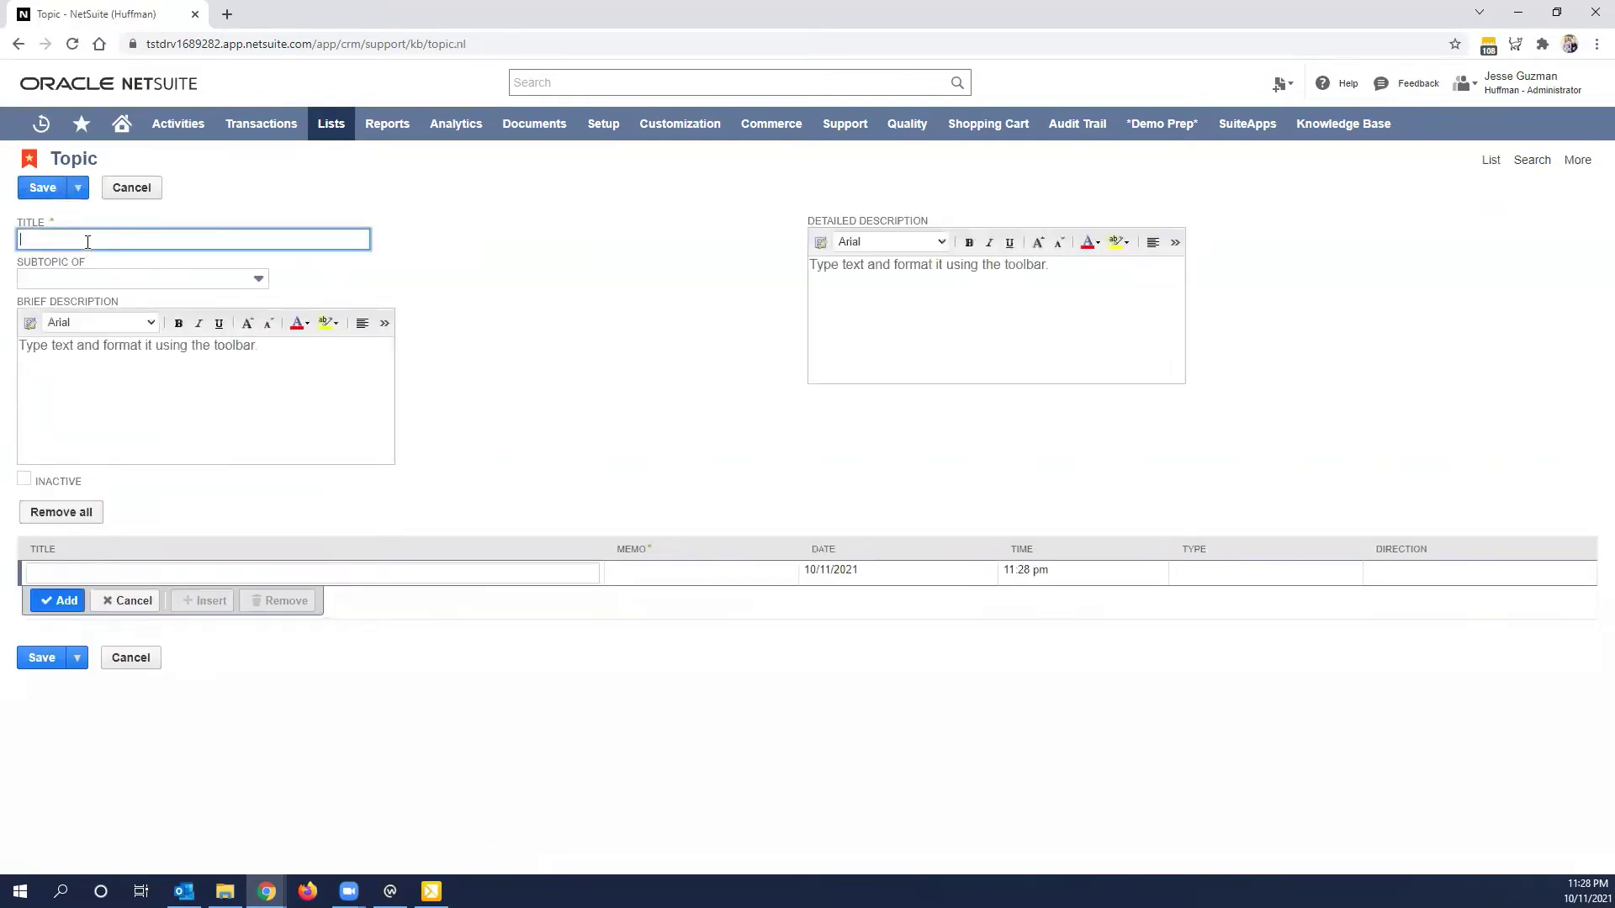
text(Accounting)
click(652, 469)
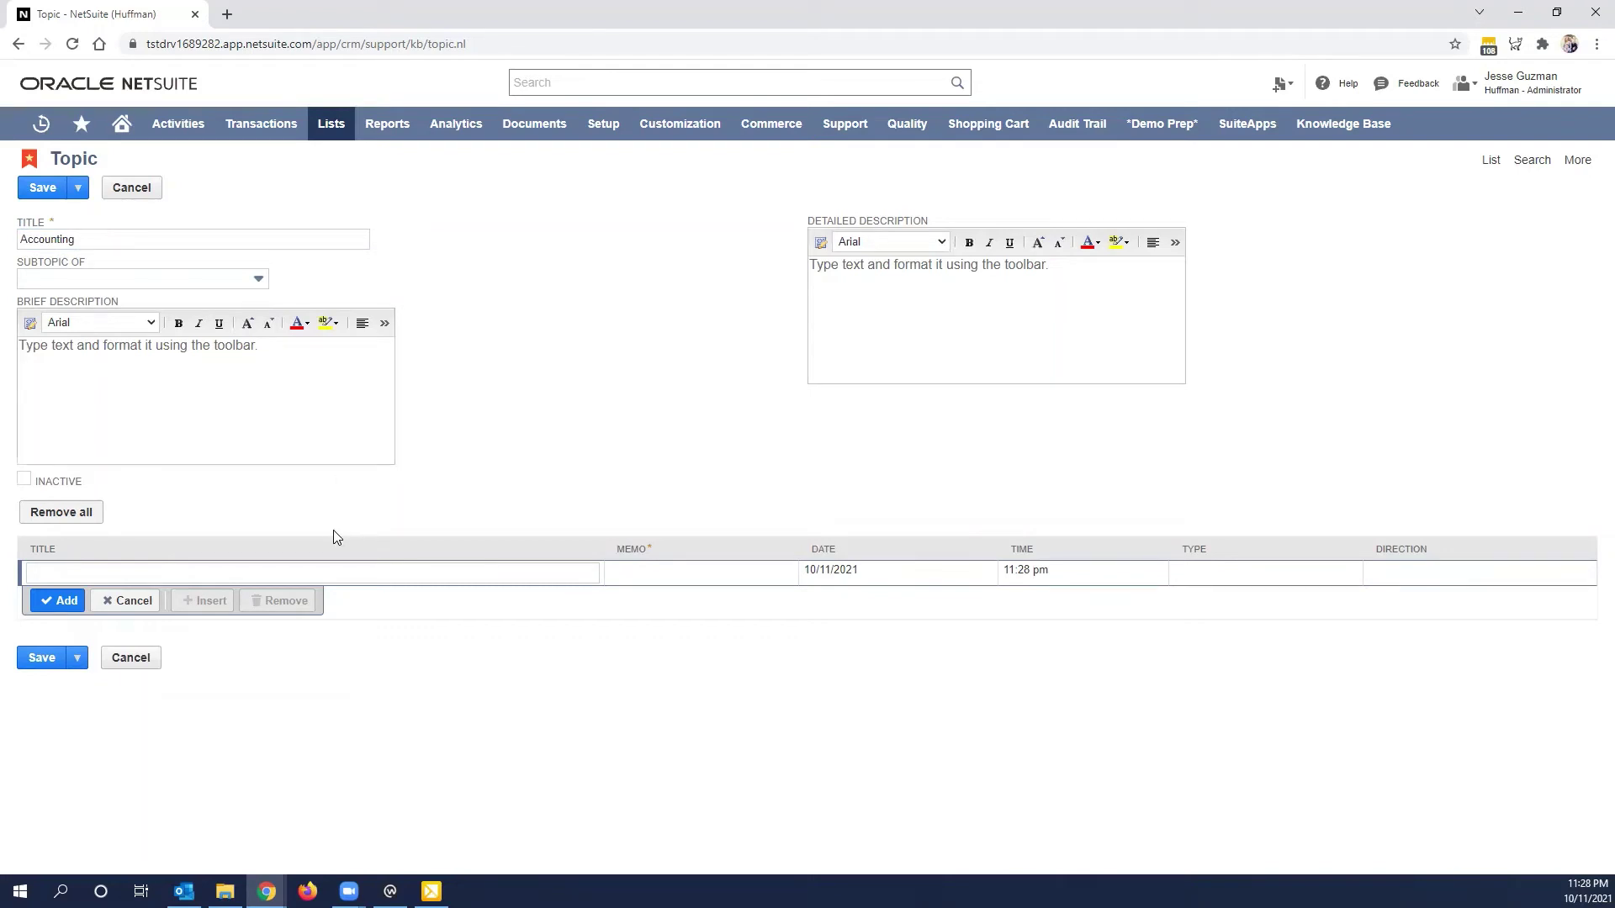
click(65, 387)
click(942, 339)
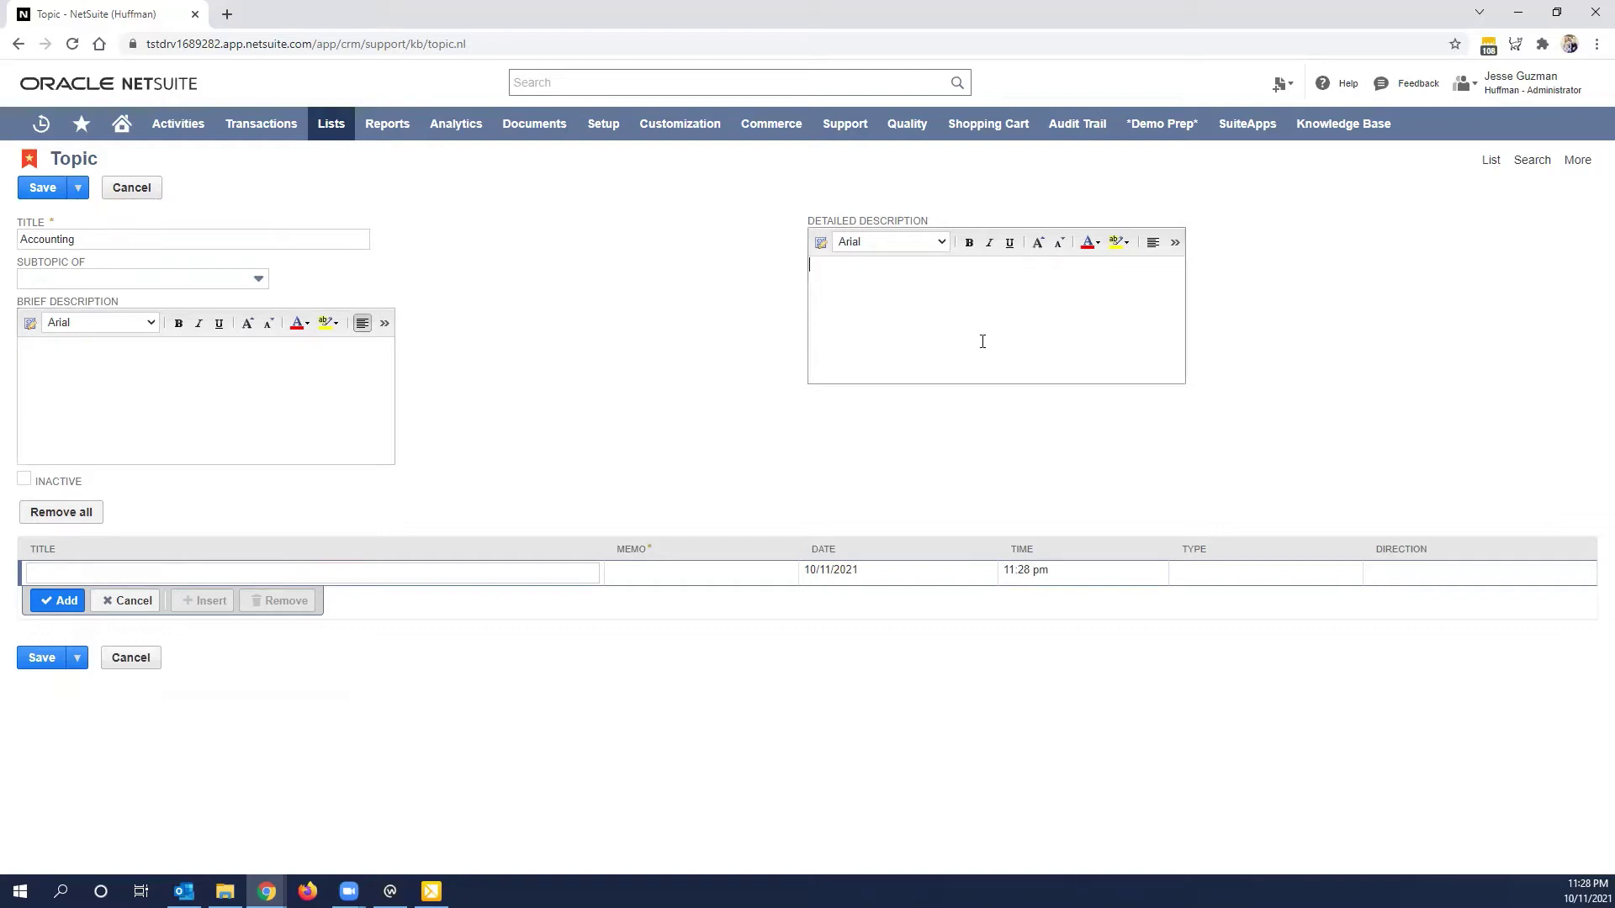
click(198, 423)
text(Accpi)
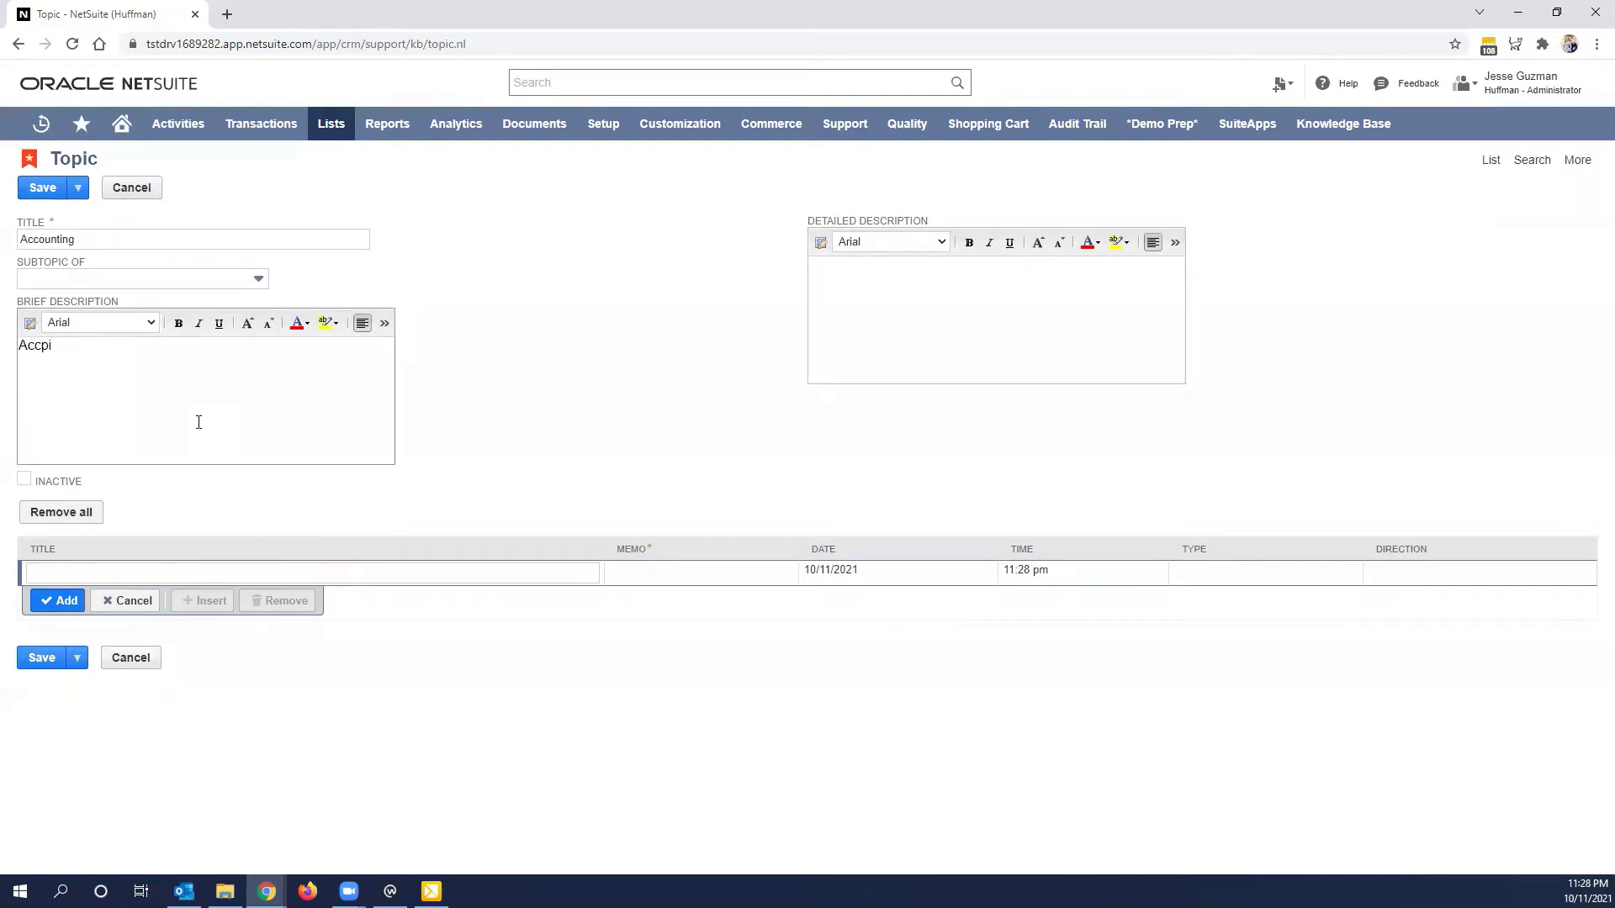
key(BackSpace)
key(BackSpace)
text(ounting related knowledge base.)
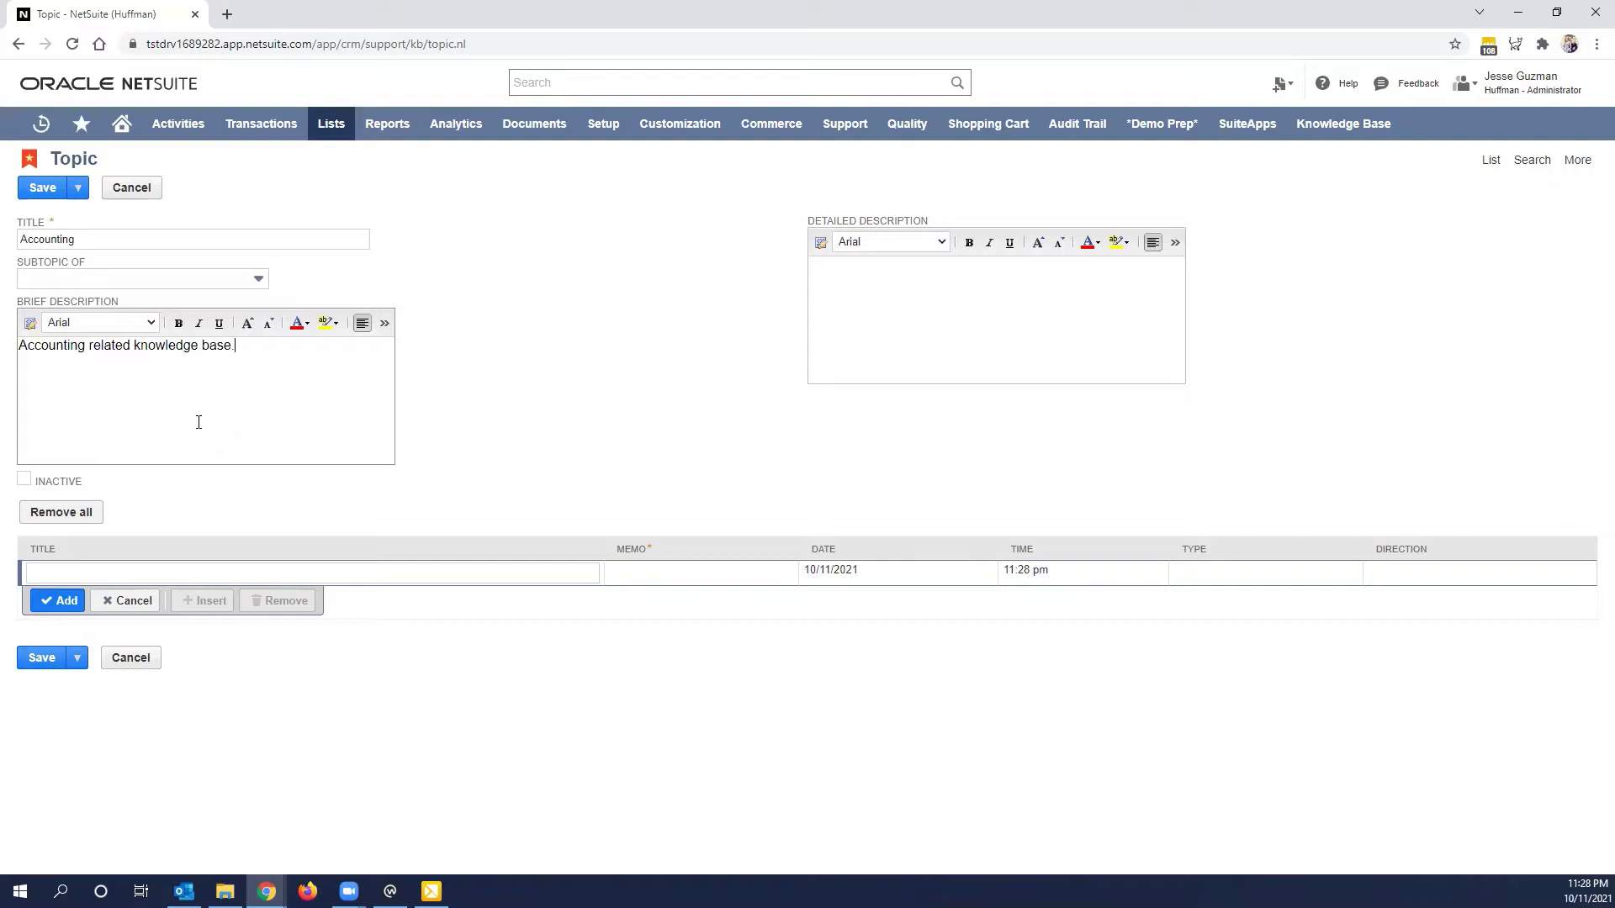
Step: Copy the brief text into Detailed Description, add 'Detailed explanation', and save the topic
key(ctrl+a)
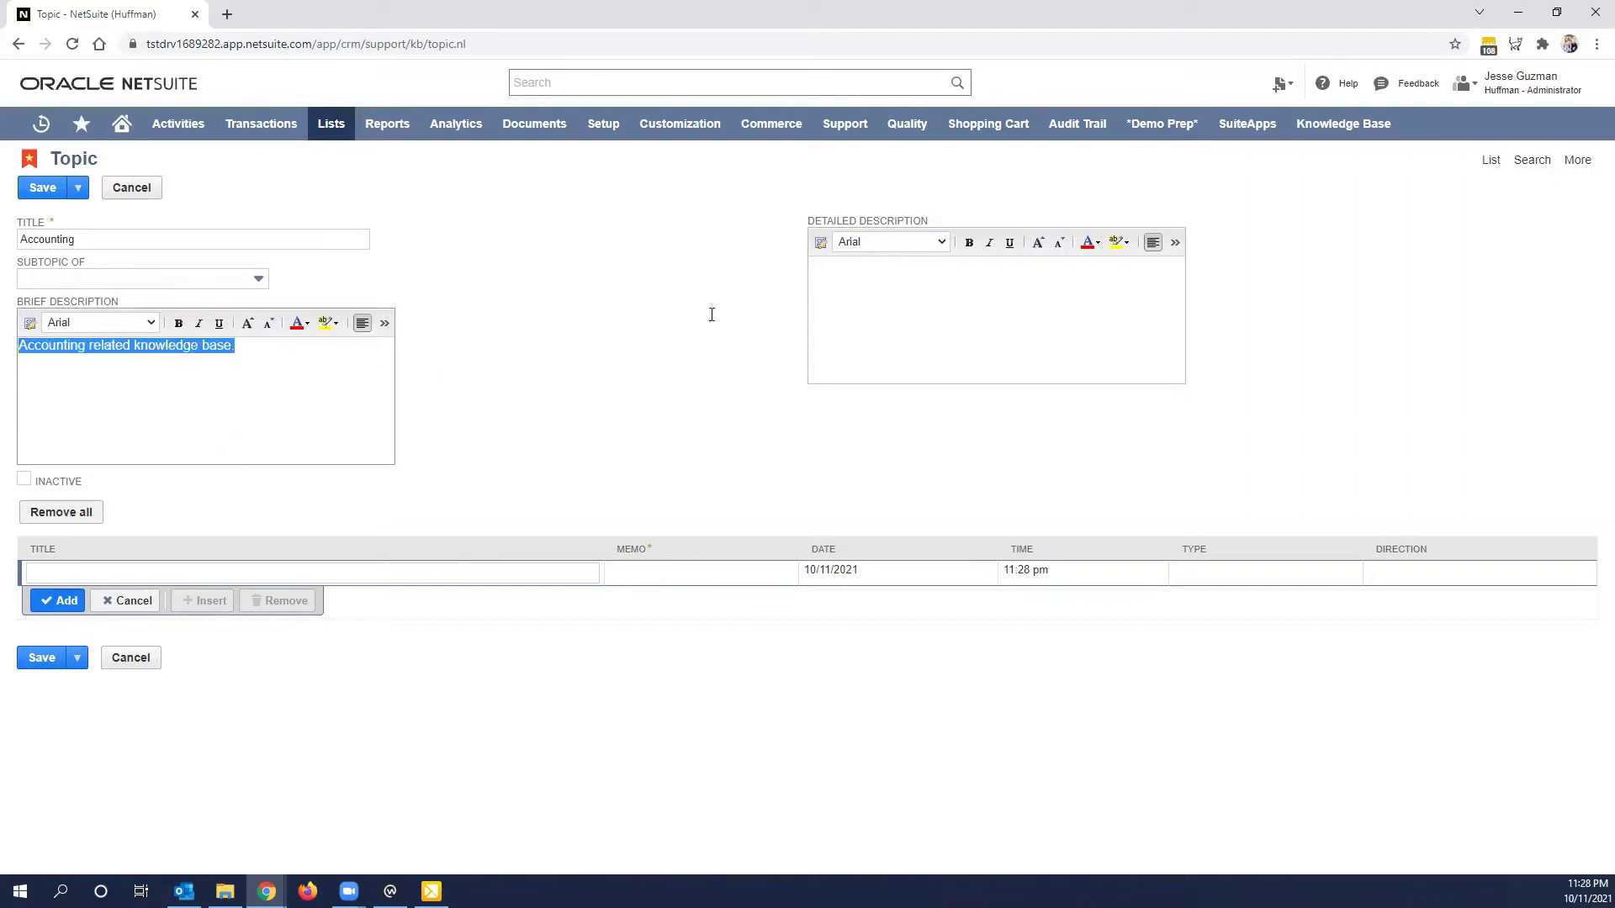
key(ctrl+c)
click(1046, 333)
key(ctrl+v)
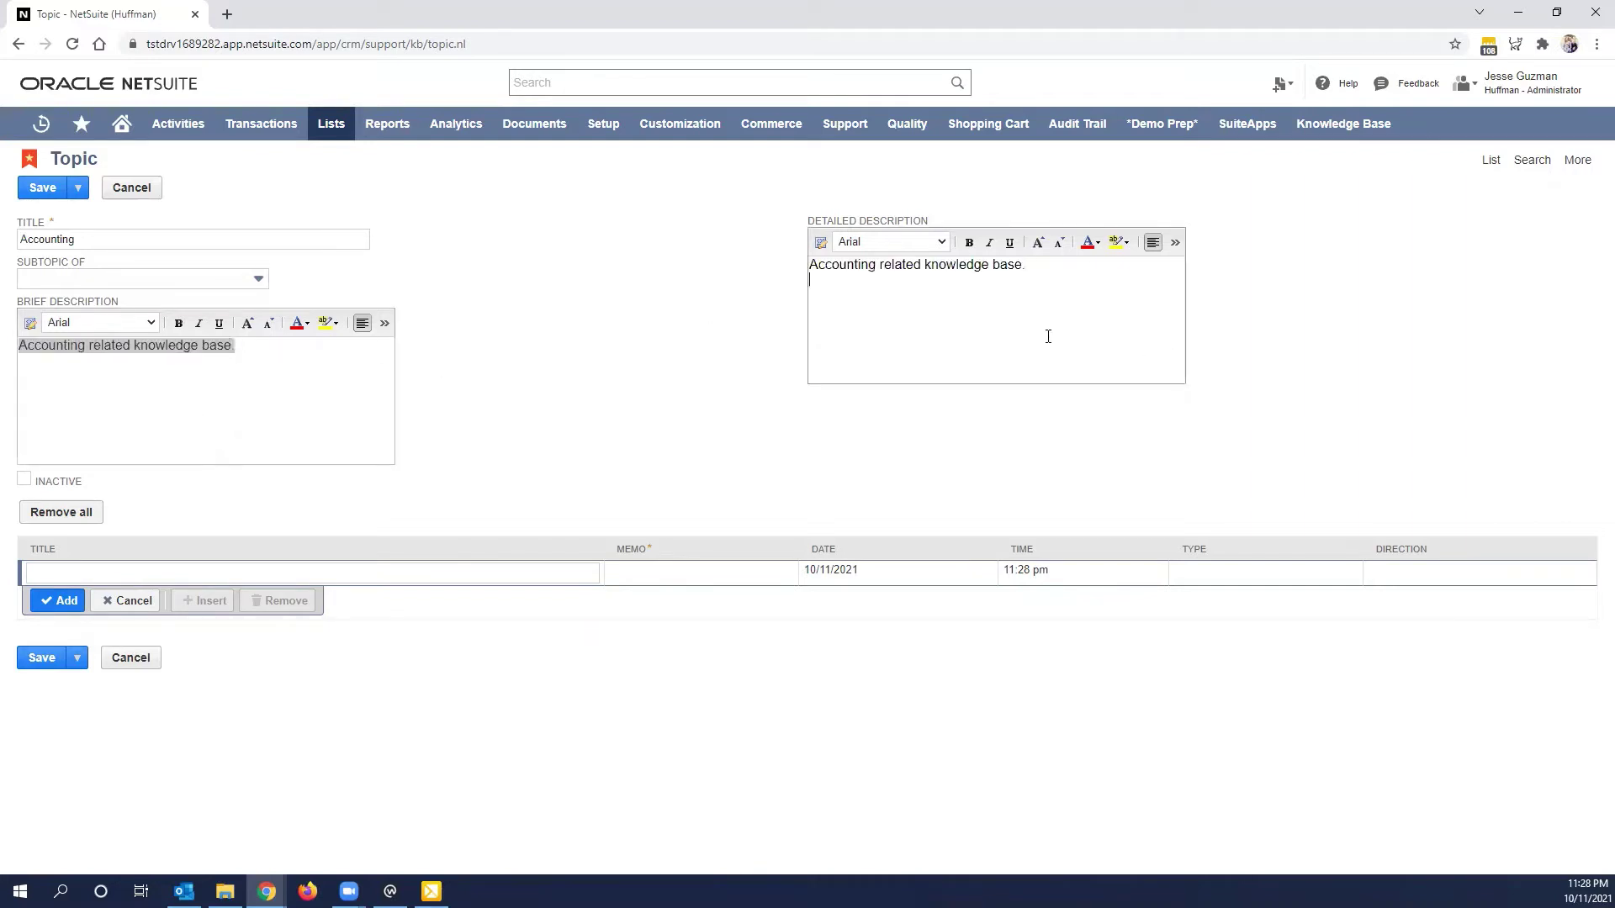
text(Detailed explanation.)
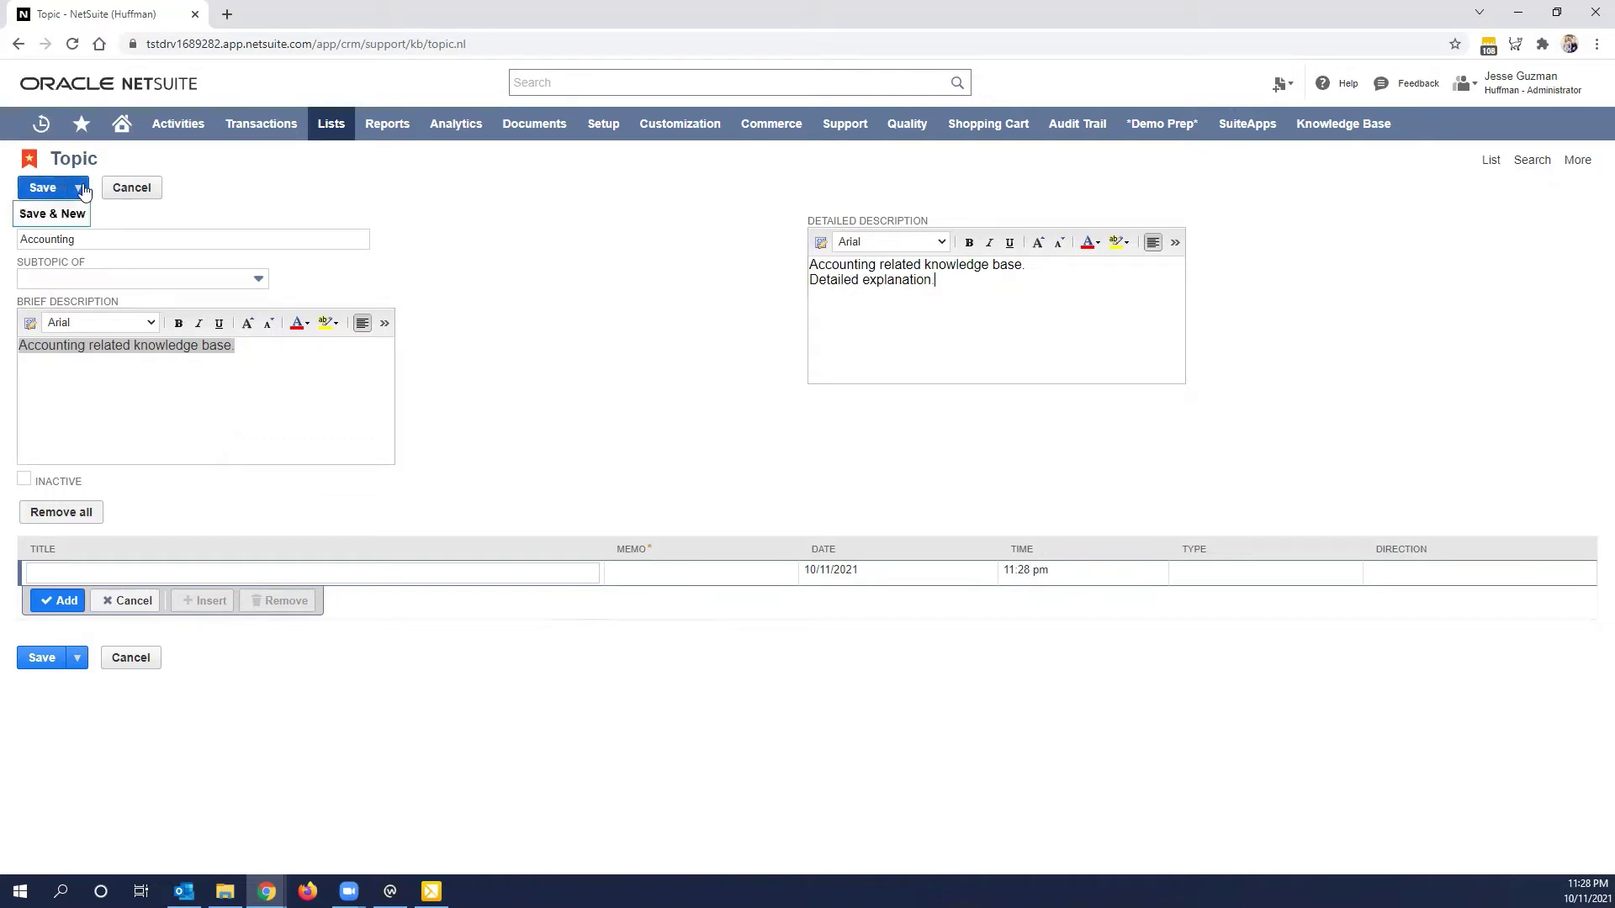
click(42, 192)
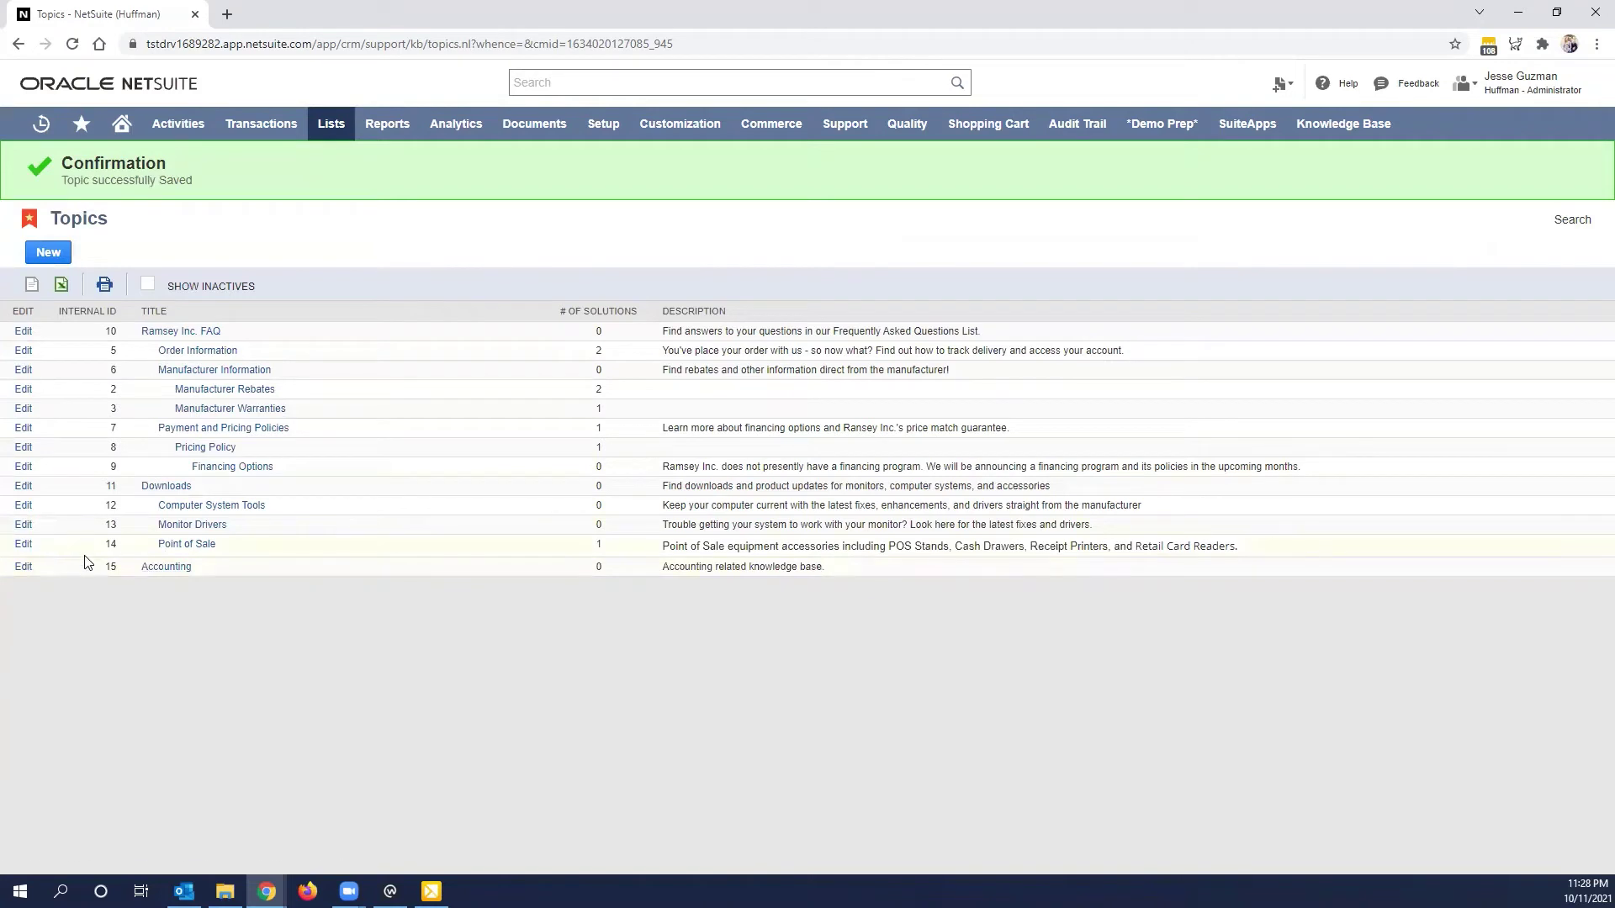
Step: Save Accounting first under parent Downloads, then under Point of Sale
click(23, 567)
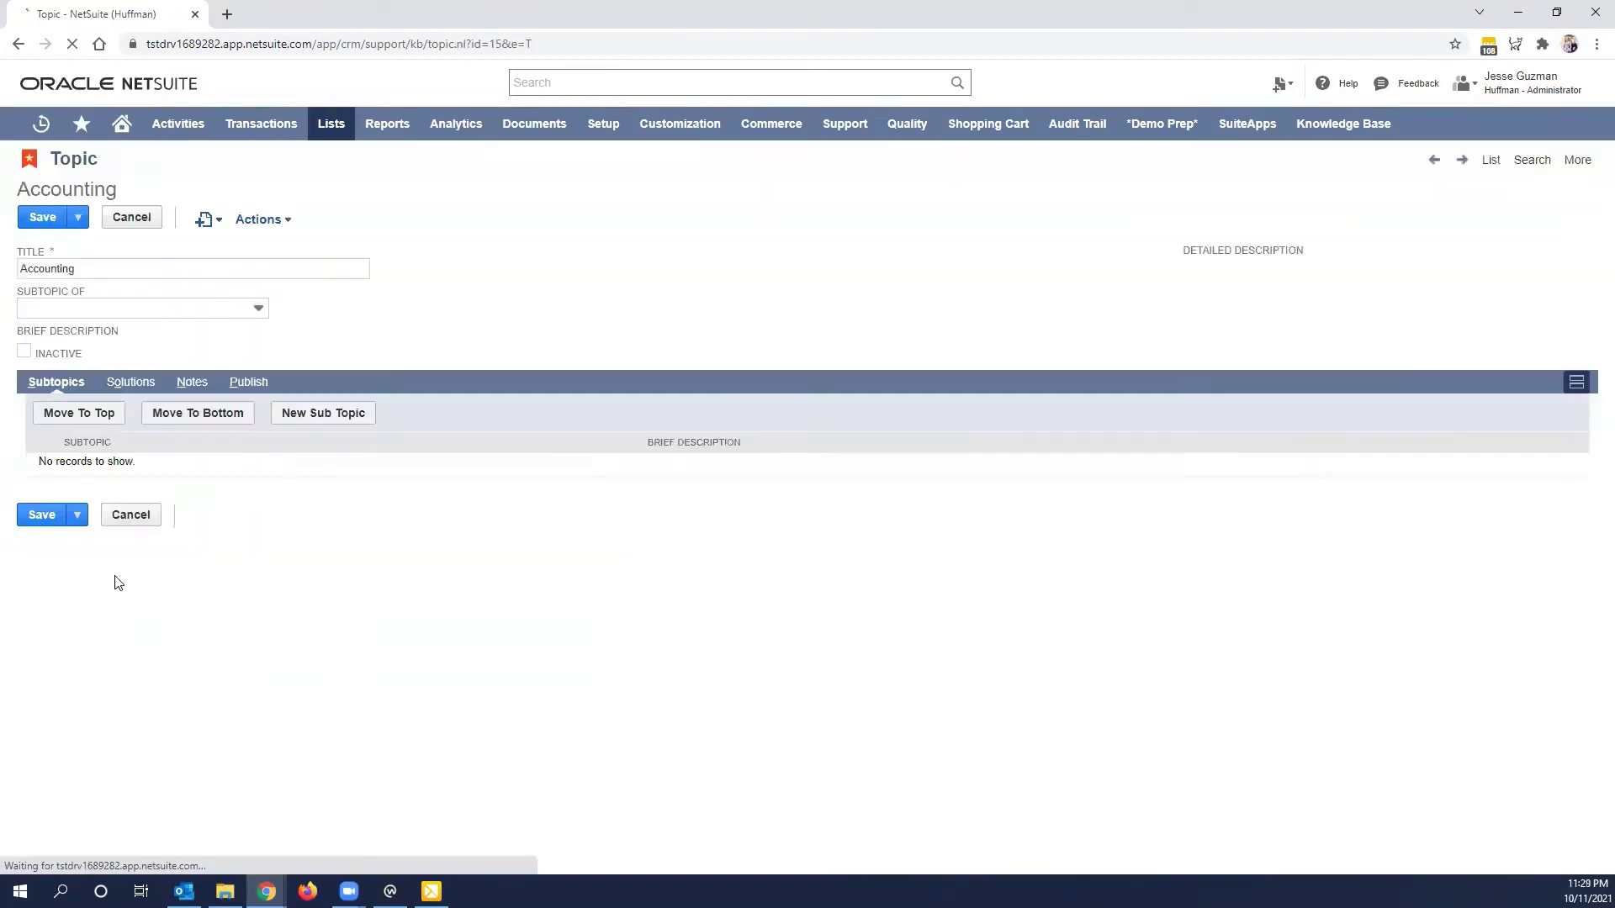
click(154, 308)
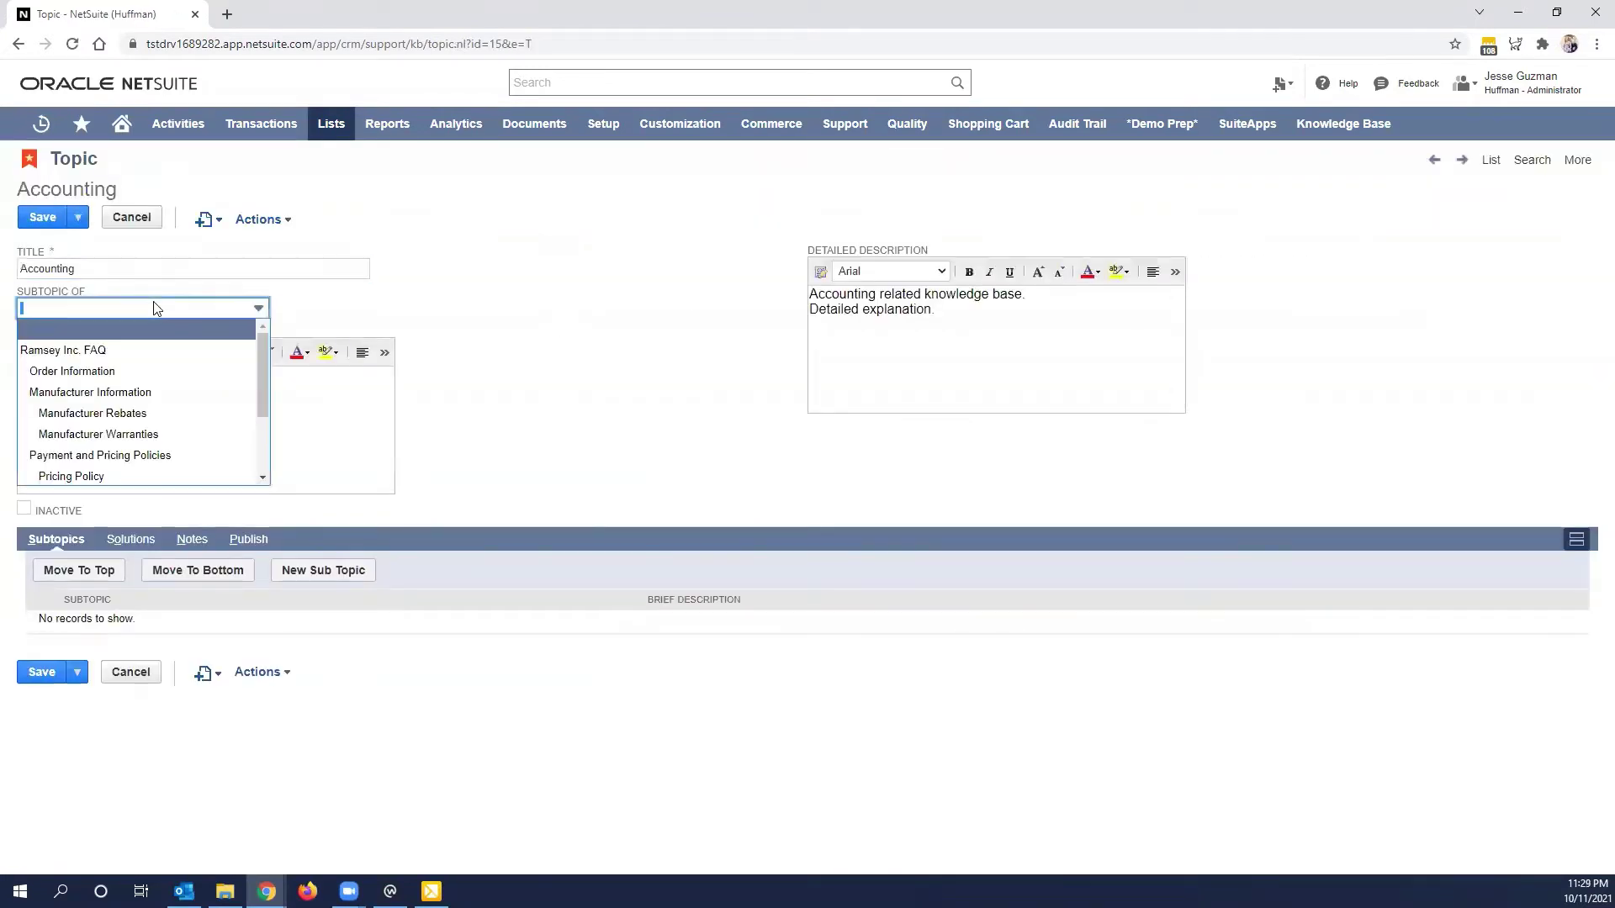
scroll(99, 471, down, 2)
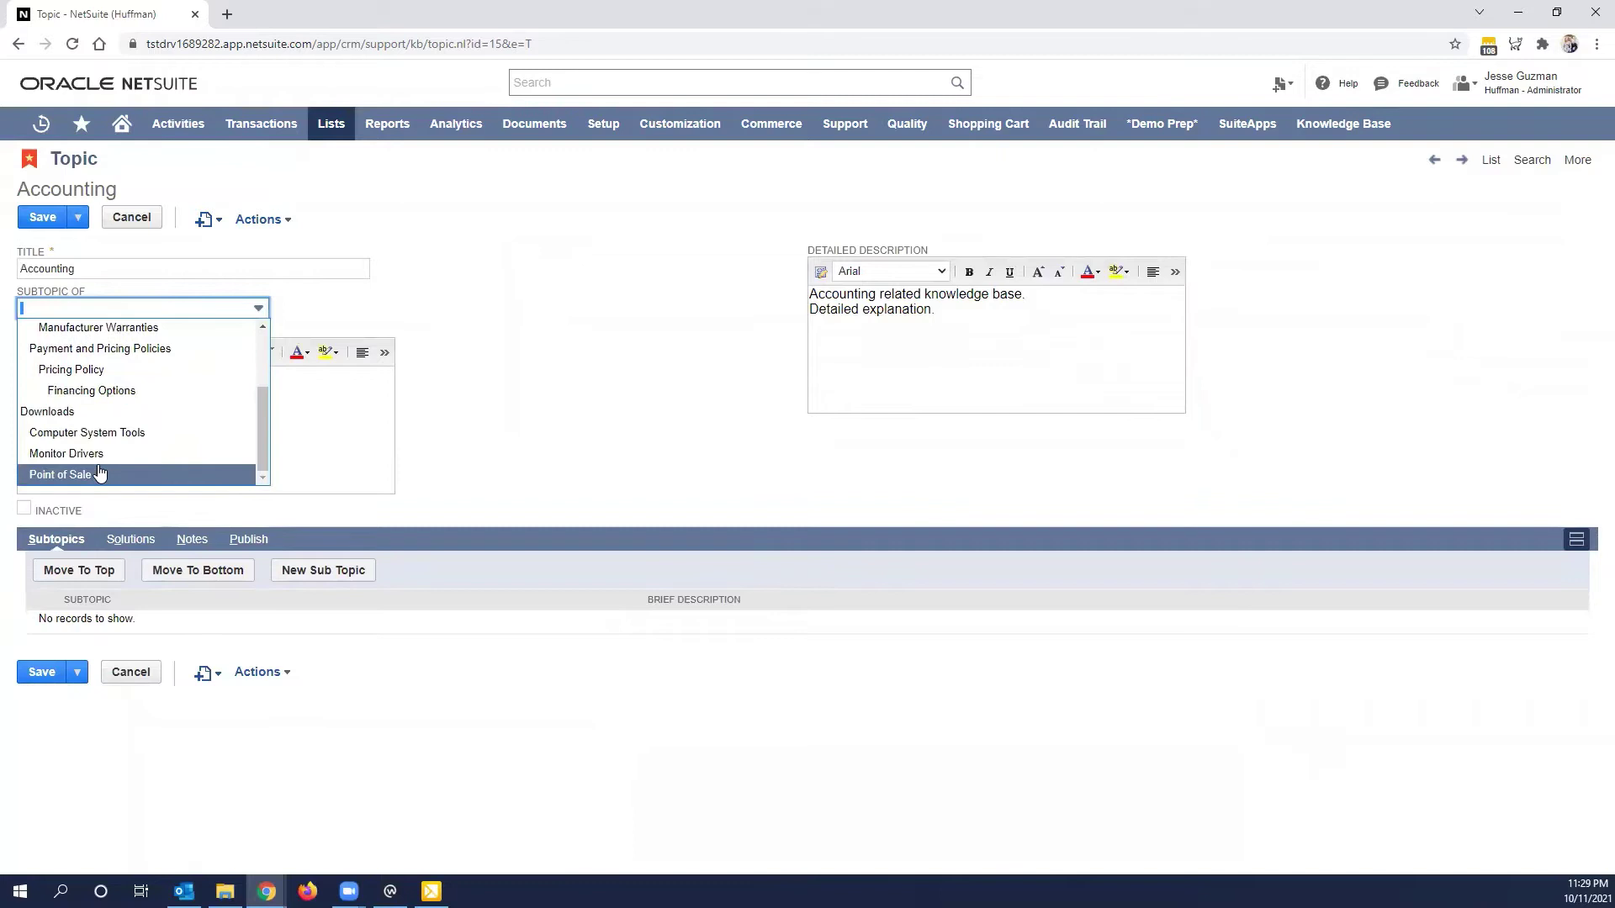
click(50, 411)
click(38, 217)
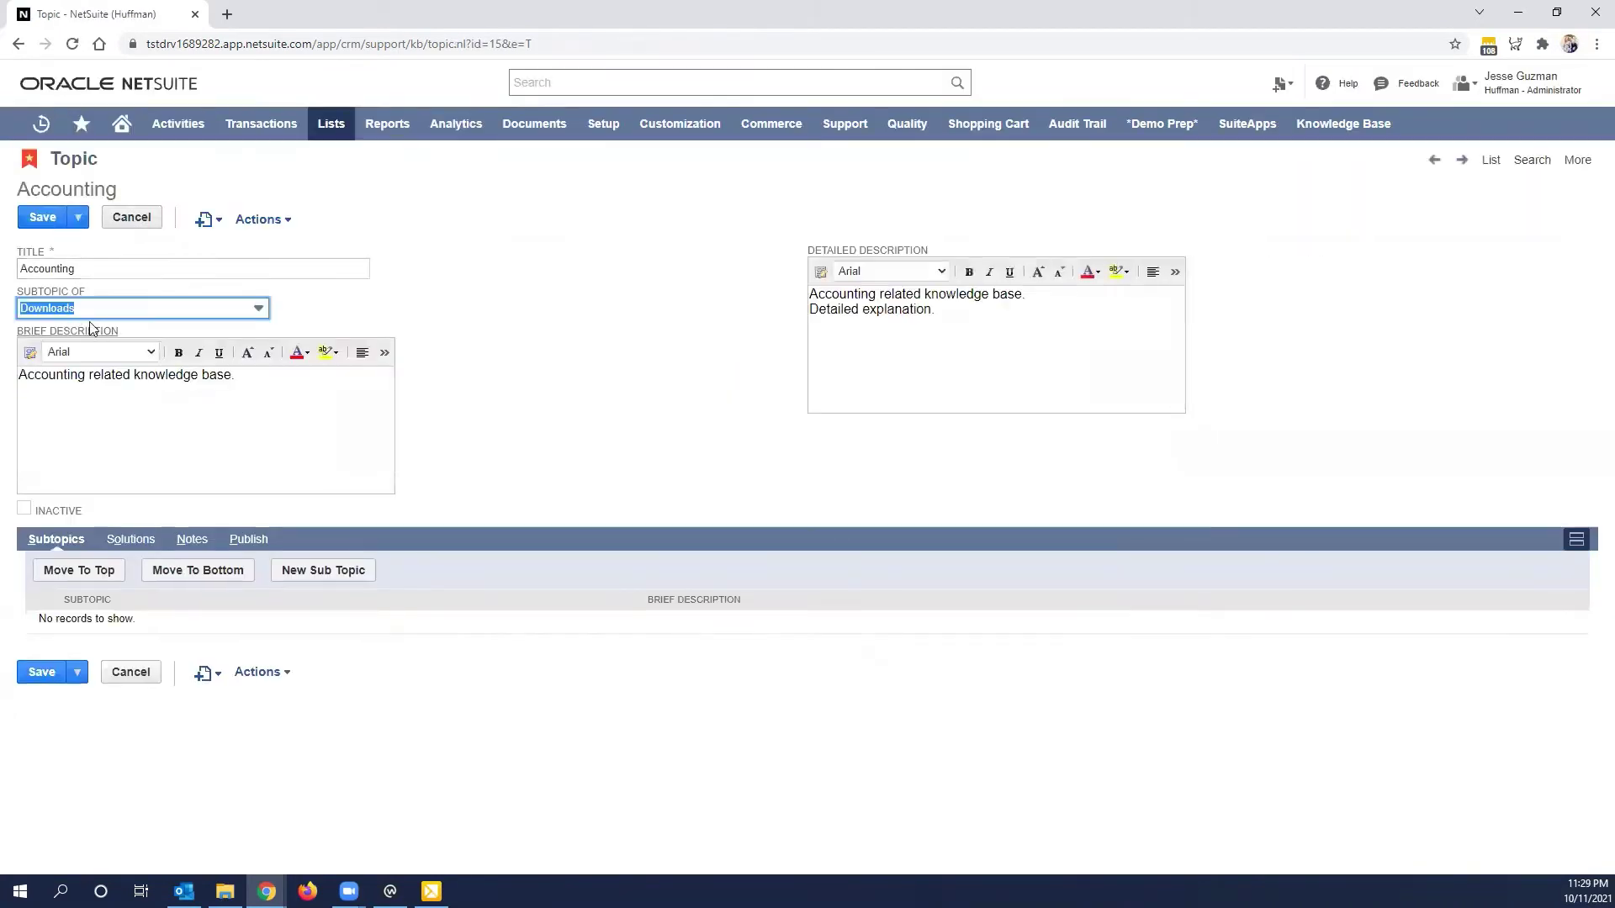
click(93, 312)
click(59, 469)
click(50, 220)
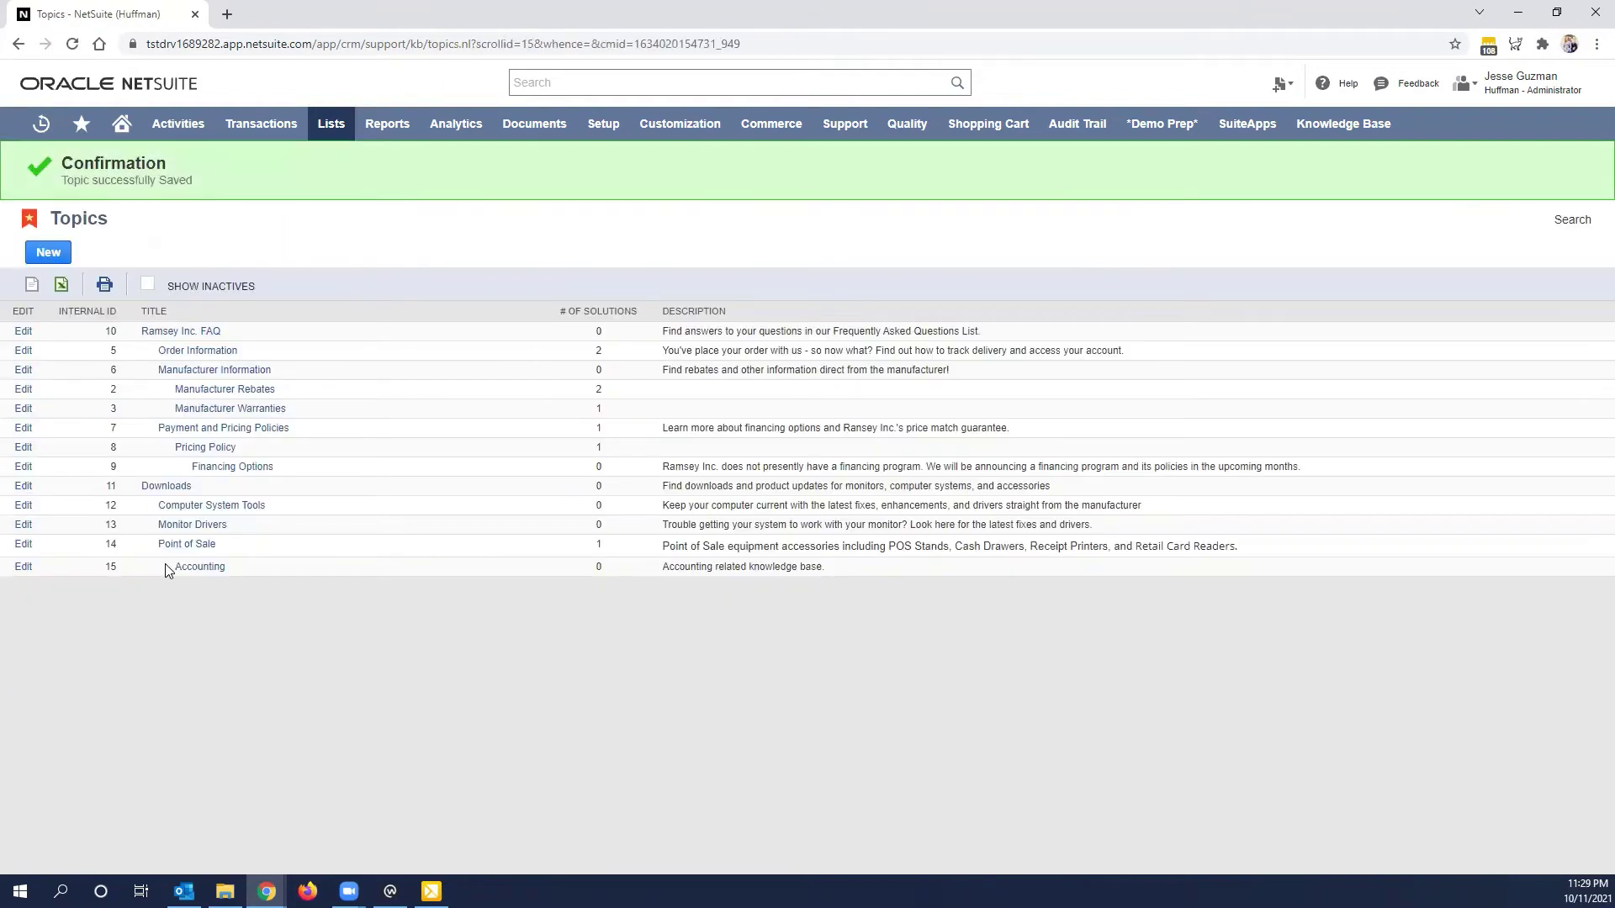
Step: Set Accounting's Subtopic Of to blank so it is top-level, and save
click(23, 566)
click(82, 312)
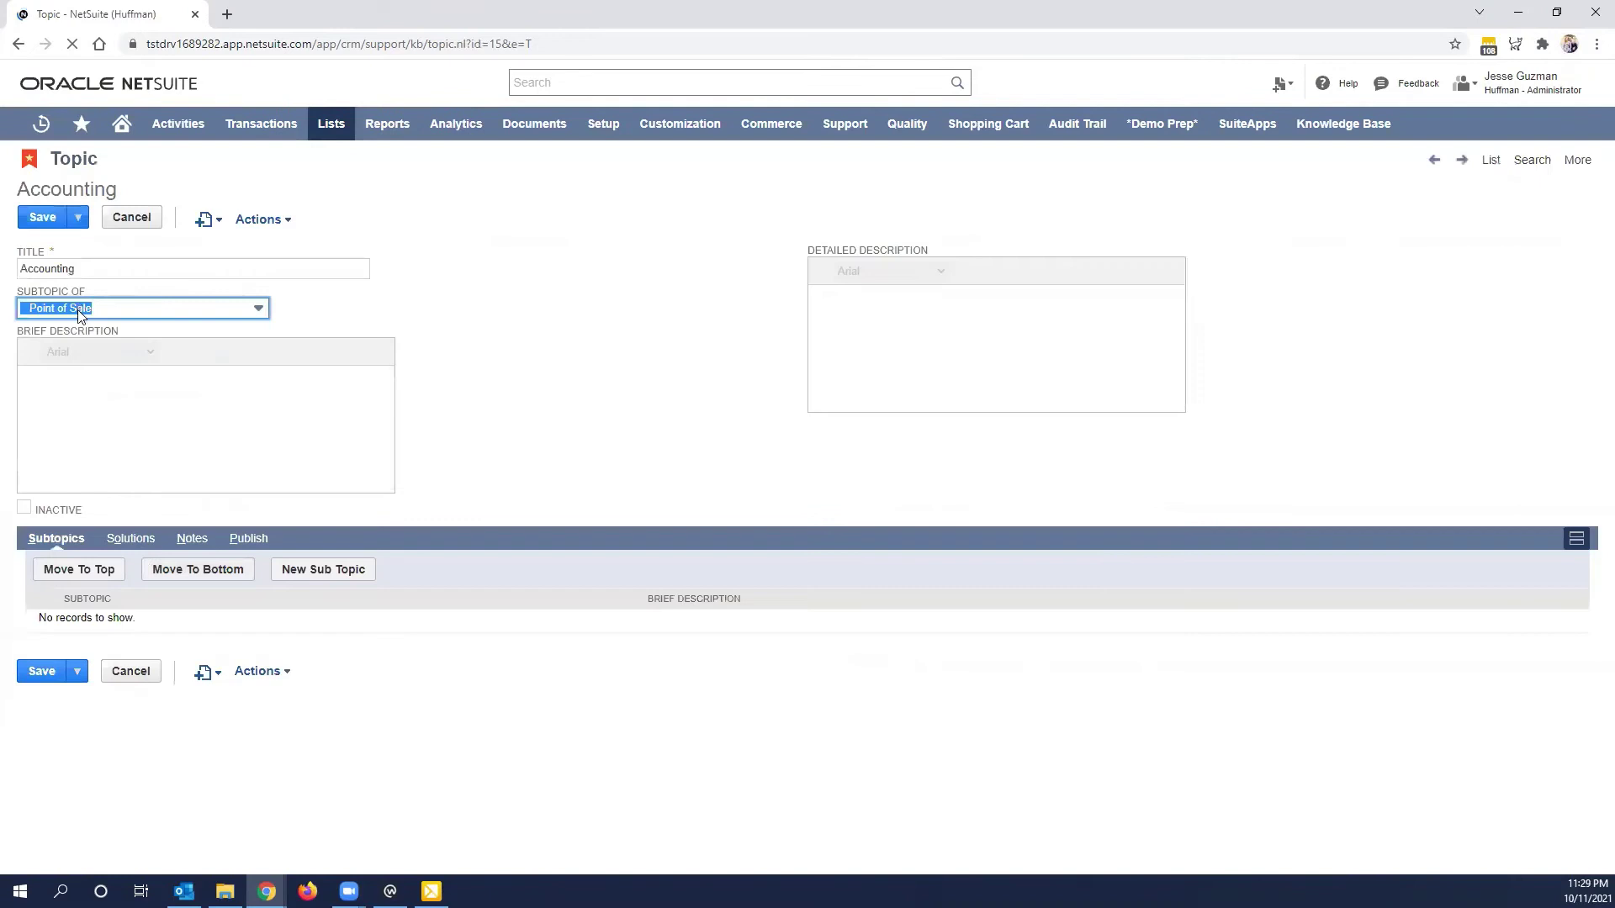
click(81, 311)
scroll(126, 396, up, 4)
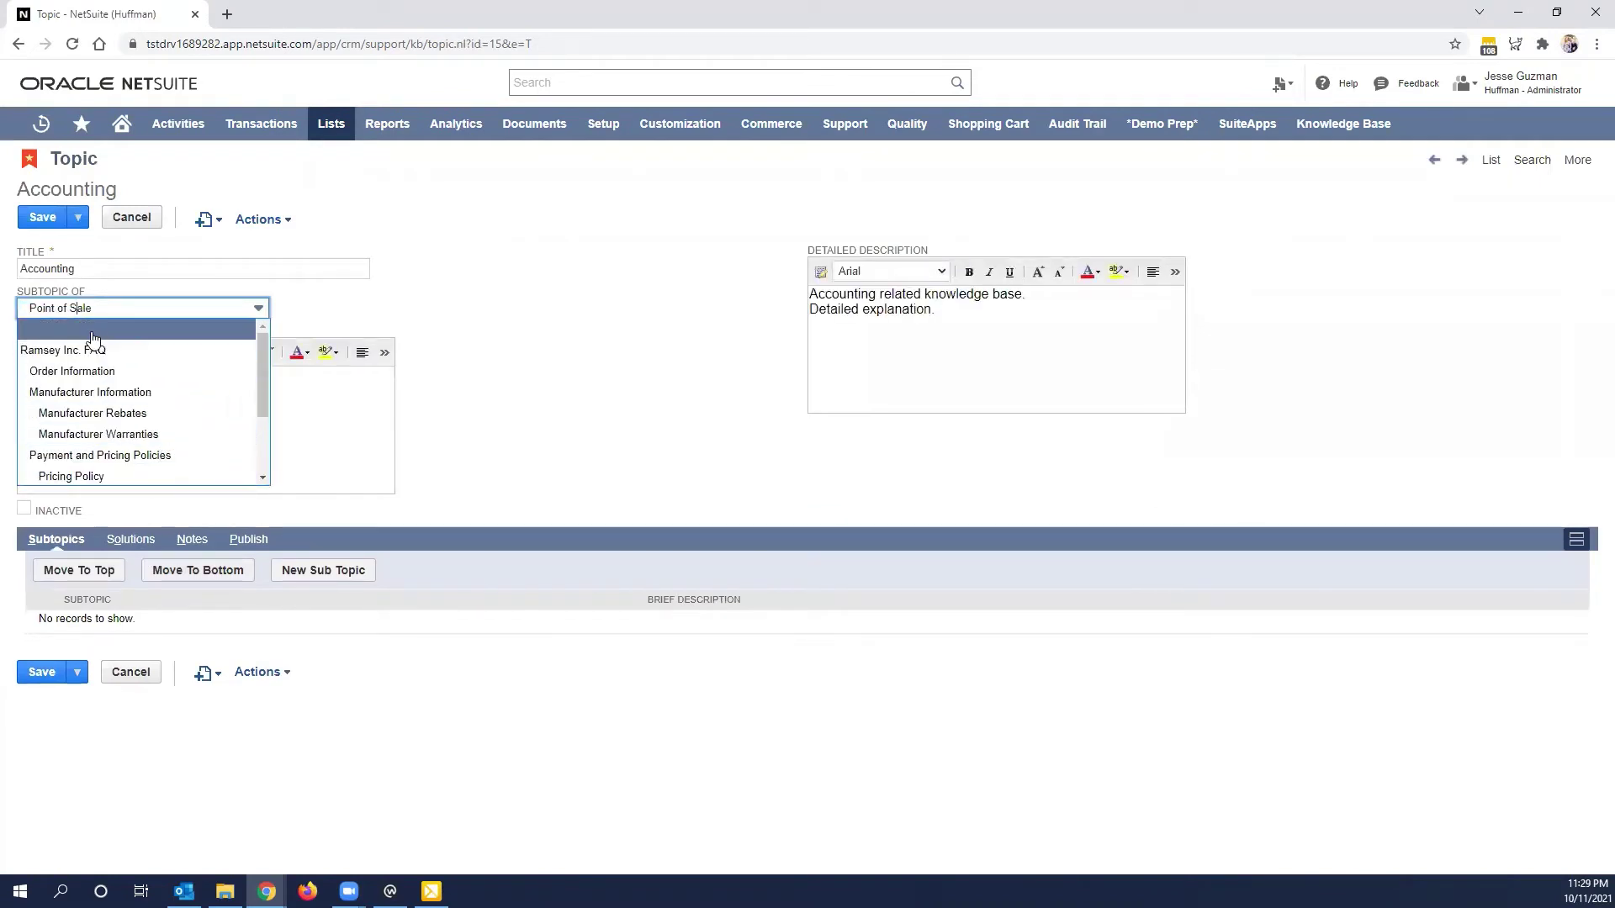
click(91, 330)
click(43, 217)
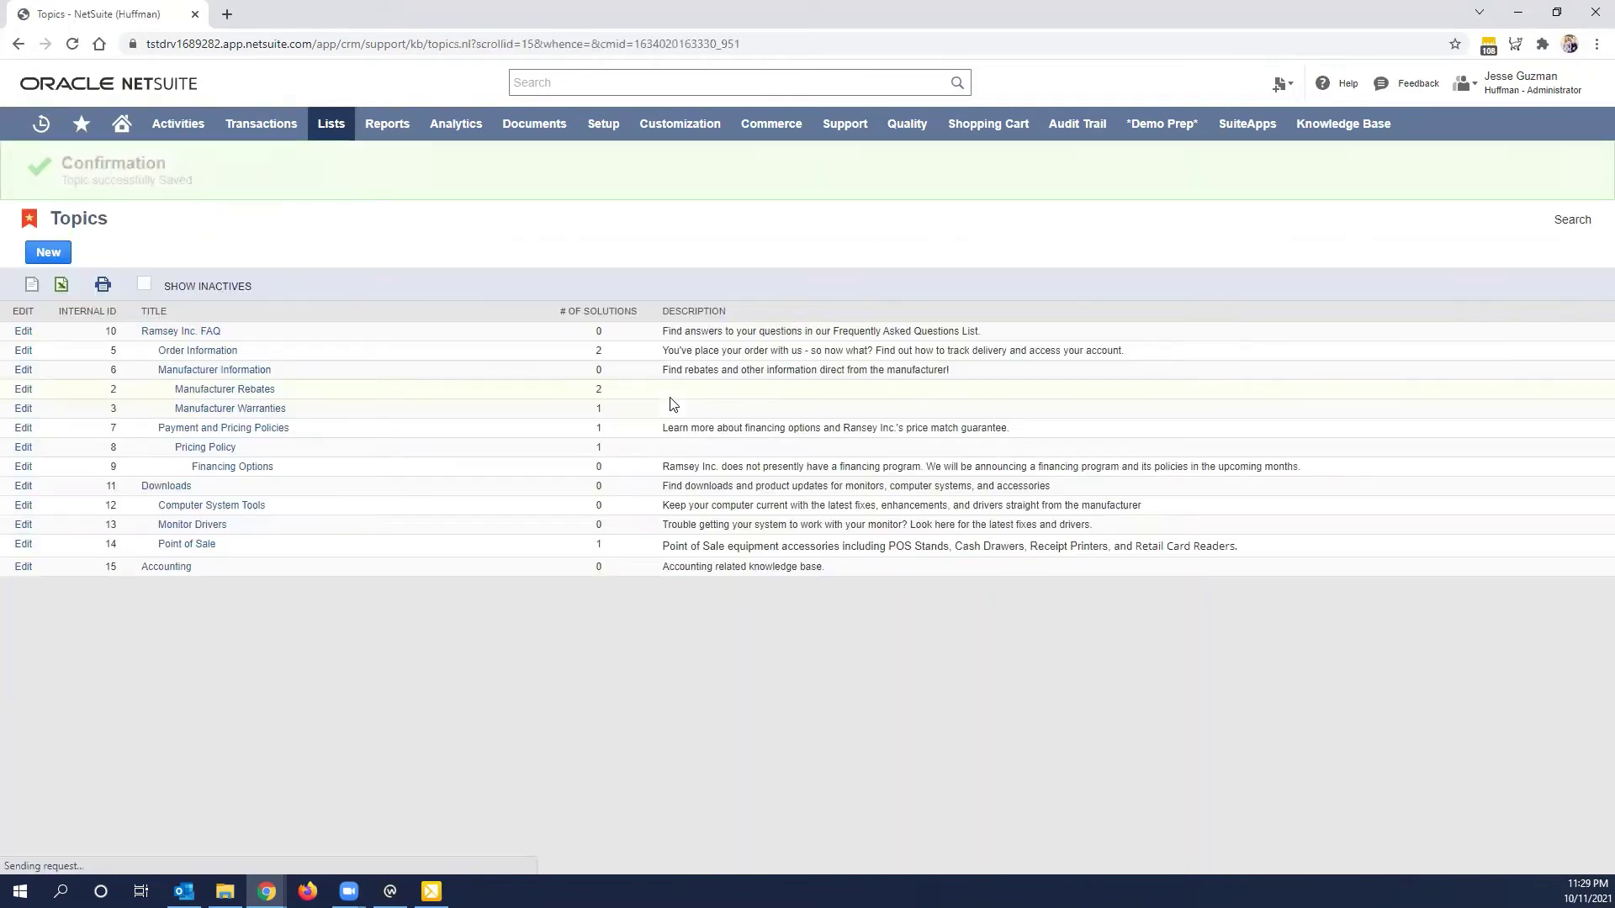
Step: Create a new Month-End Close topic with Accounting as its parent and save it
click(40, 251)
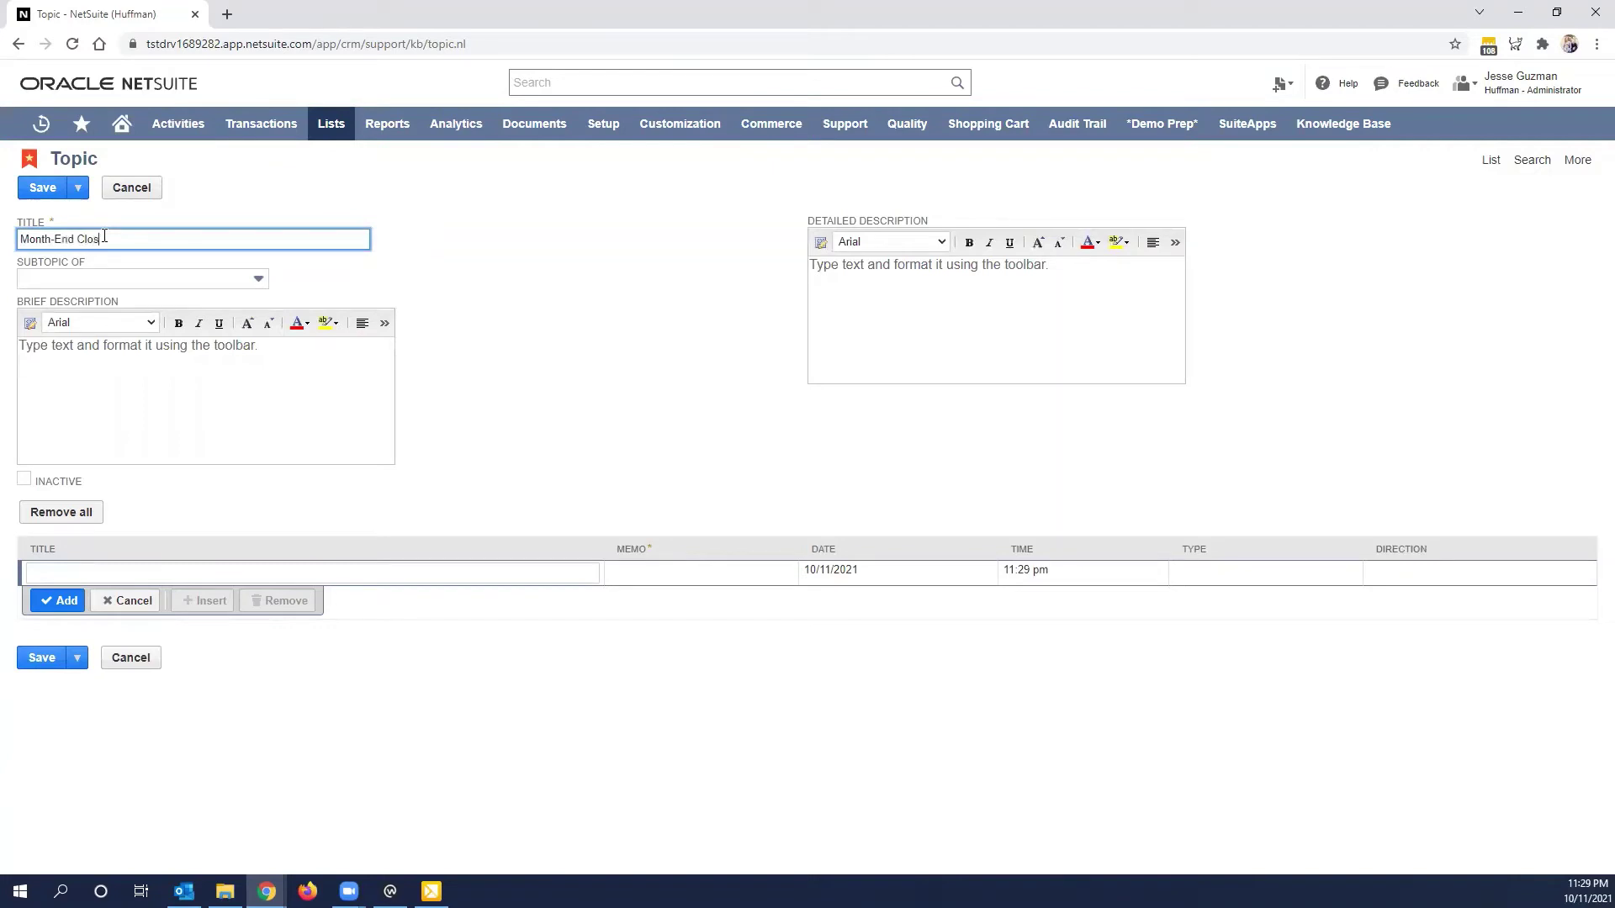
click(89, 278)
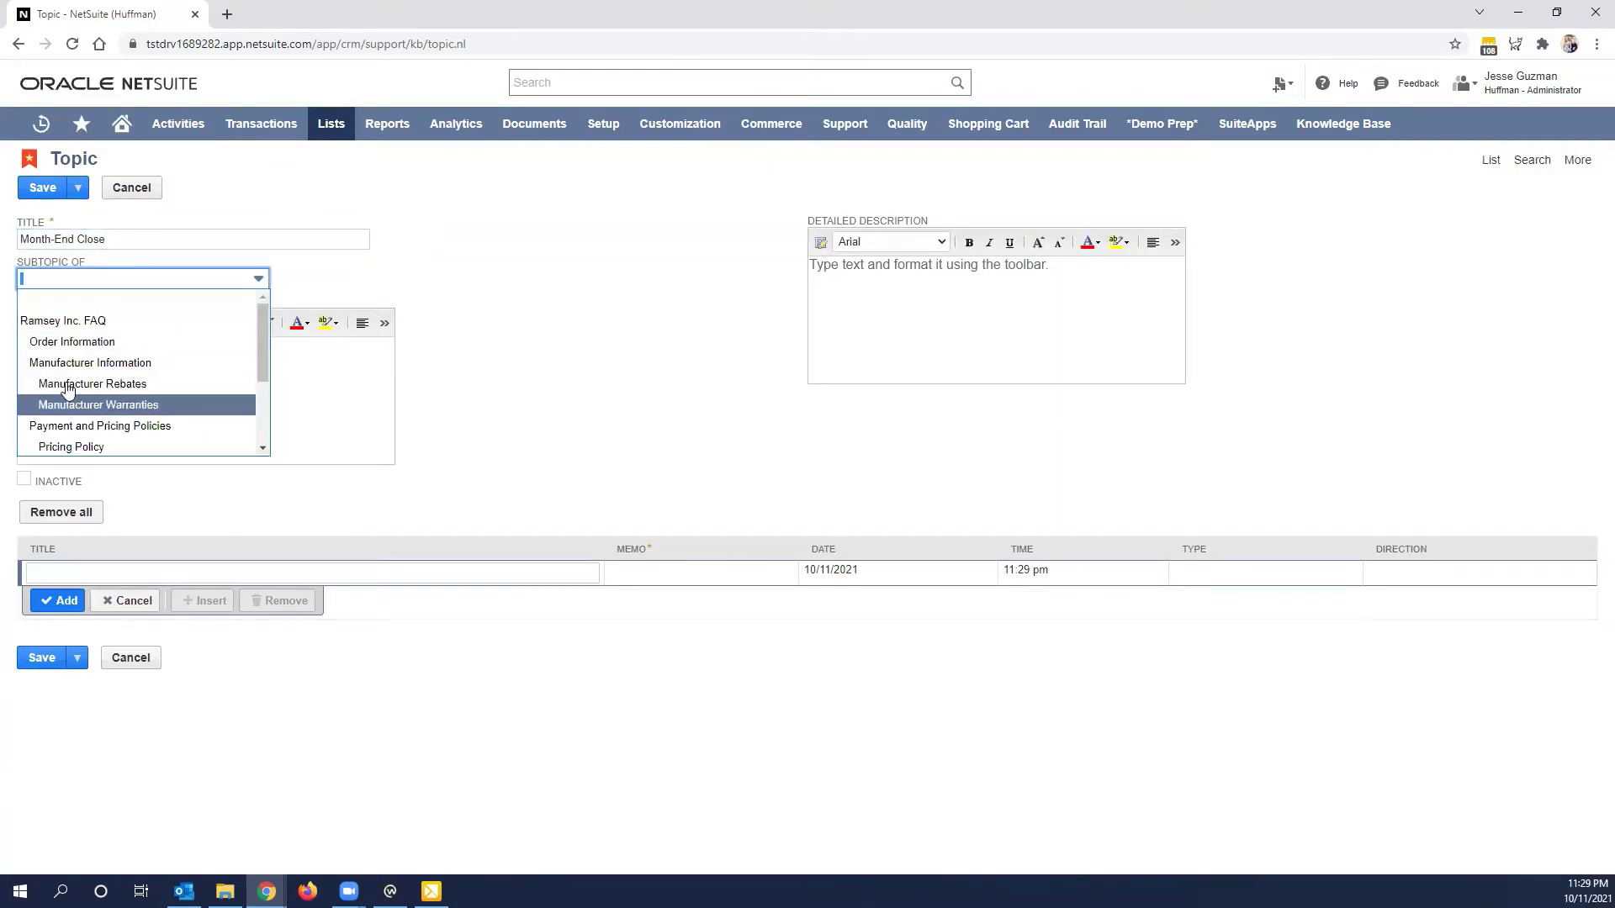
scroll(85, 389, down, 2)
click(51, 445)
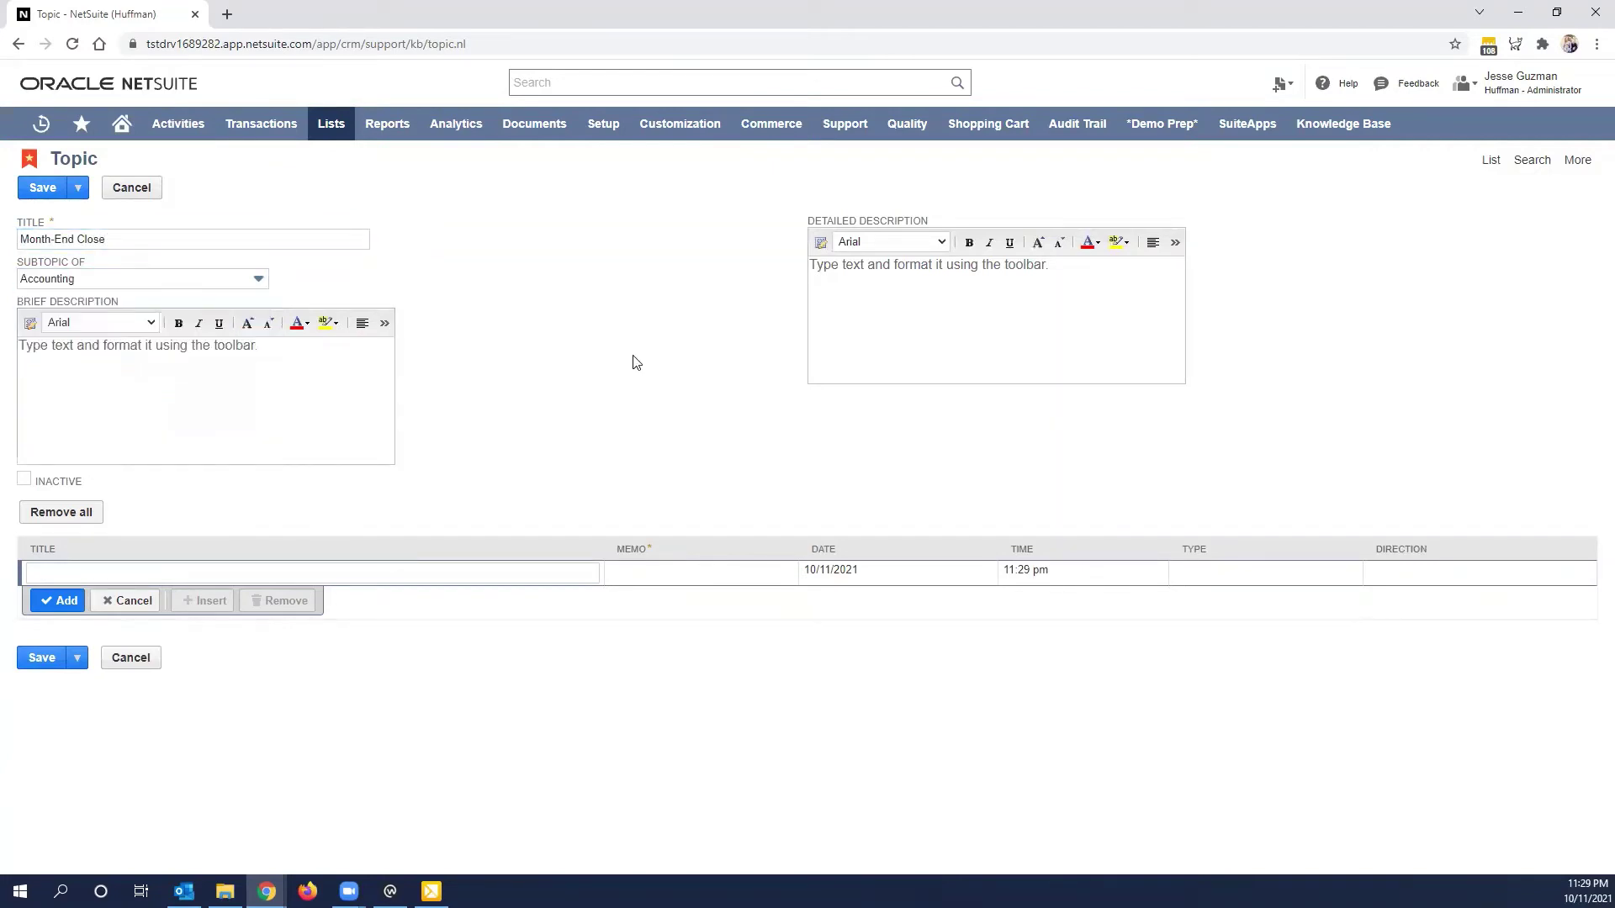
click(57, 189)
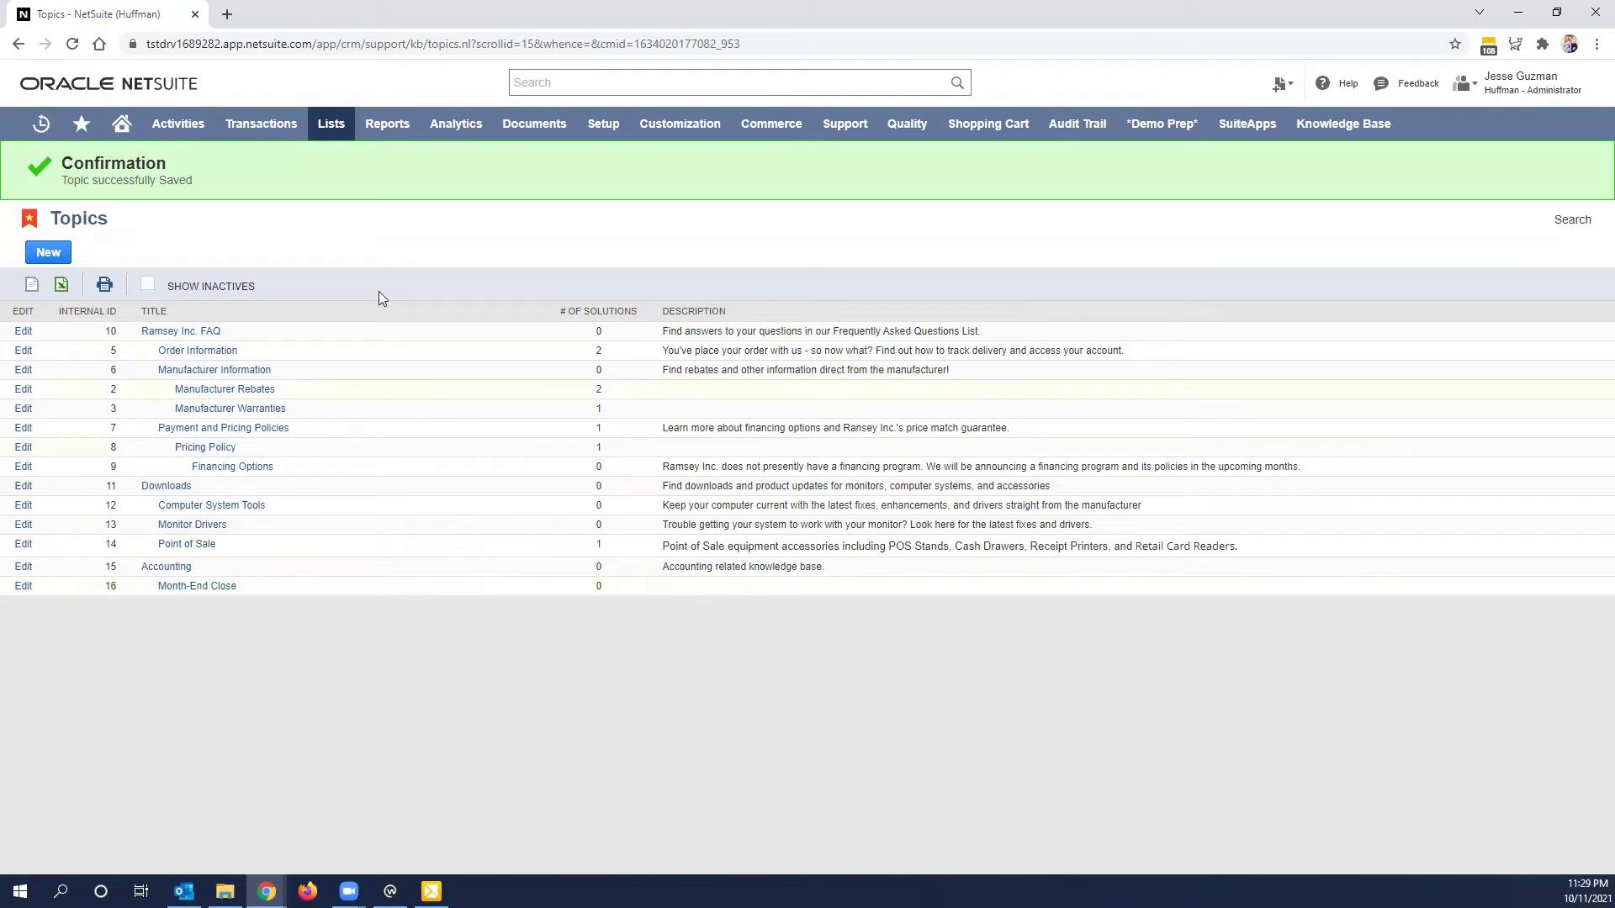
Step: Open Lists > Support > Solutions and select the last solution code SOL00000008
mouse_move(330, 123)
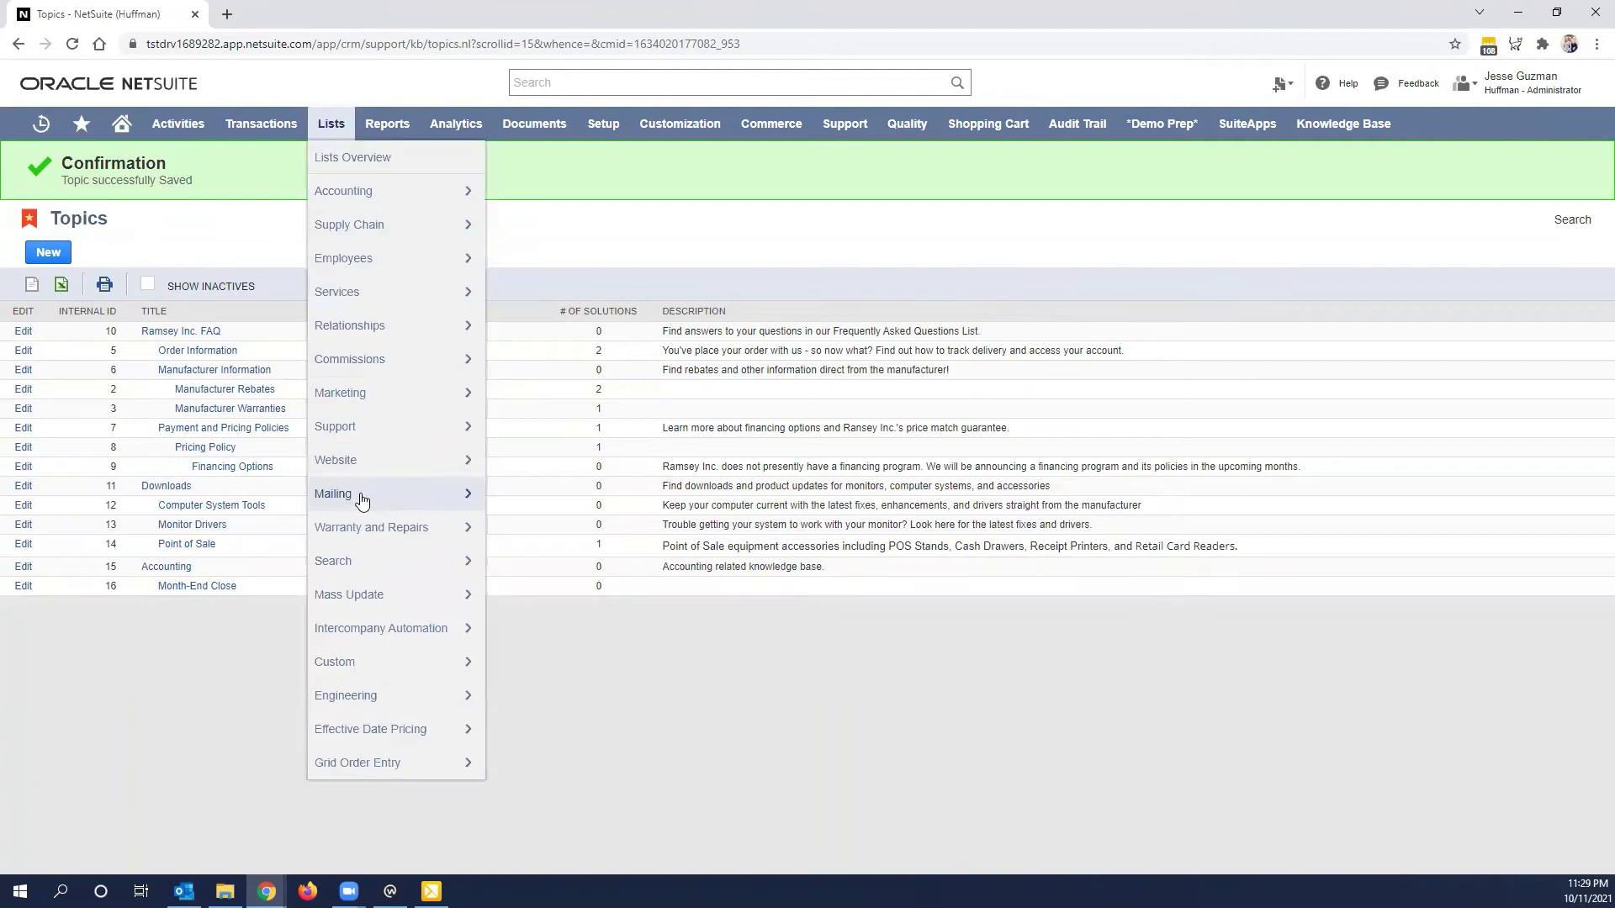
mouse_move(374, 433)
click(528, 496)
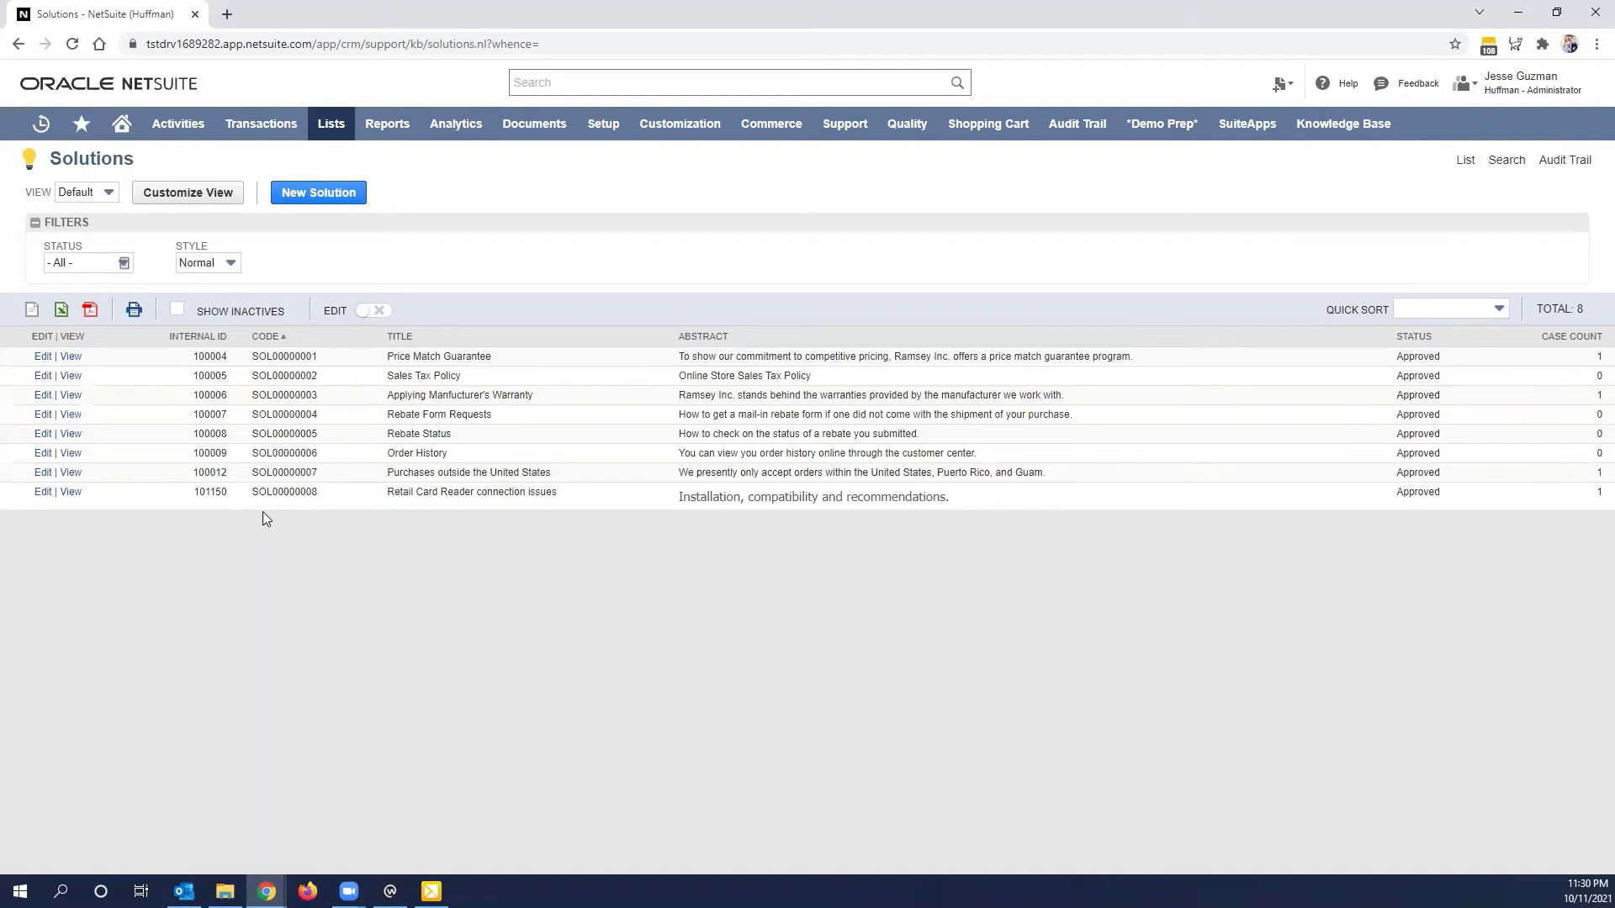
drag(244, 497, 320, 503)
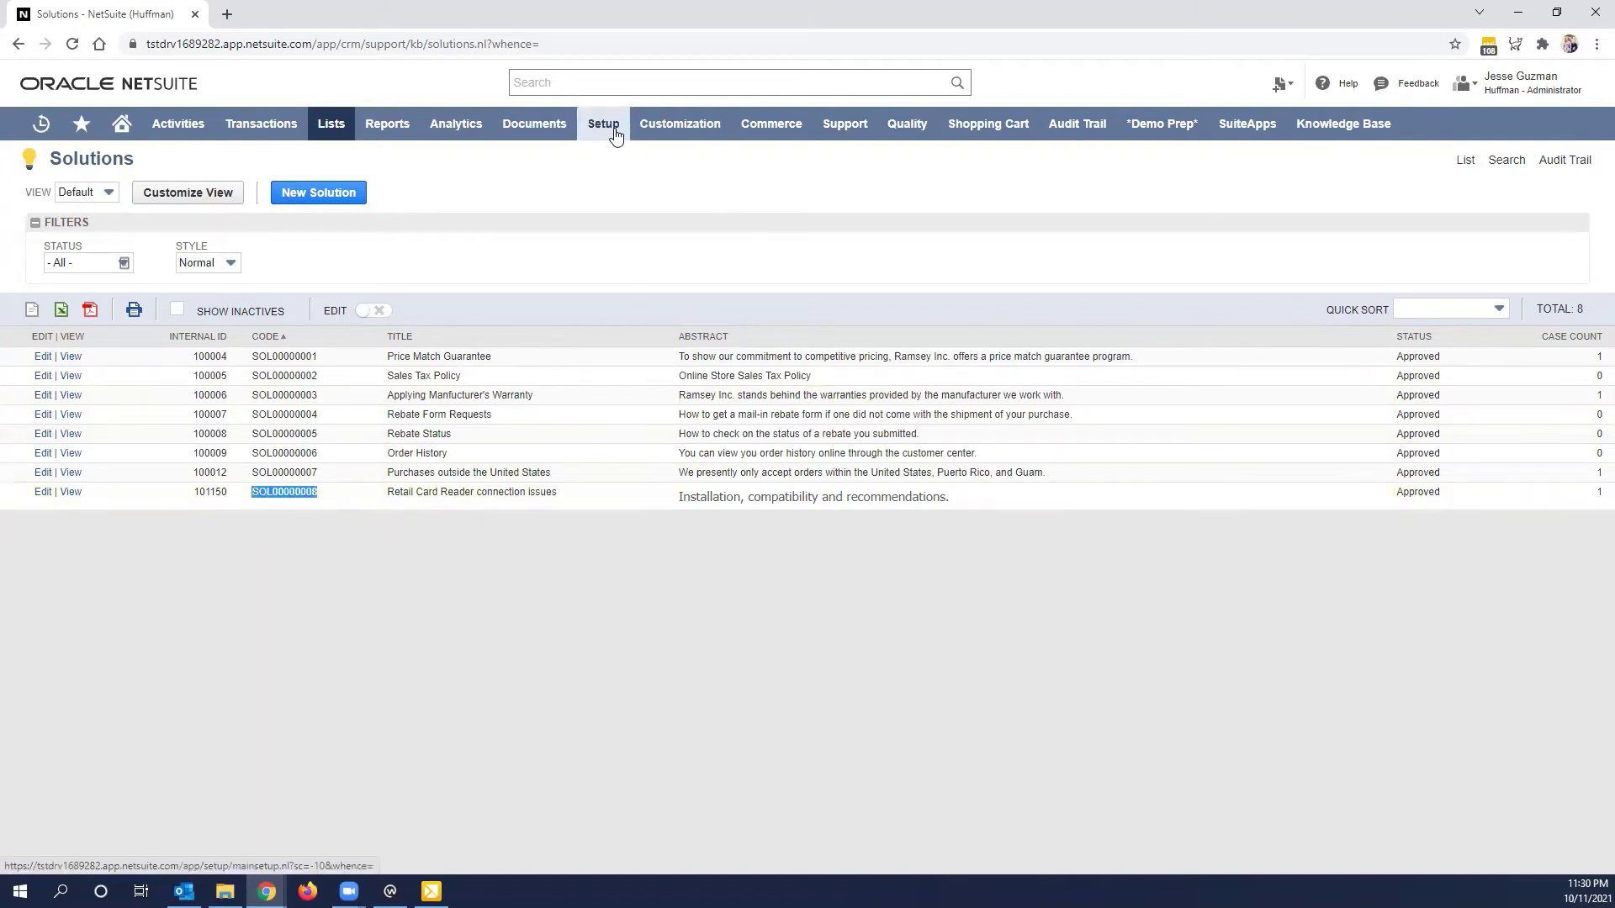
Step: Open Setup > Company > Auto-Generated Numbers in a new browser tab
mouse_move(606, 126)
mouse_move(623, 191)
right_click(748, 326)
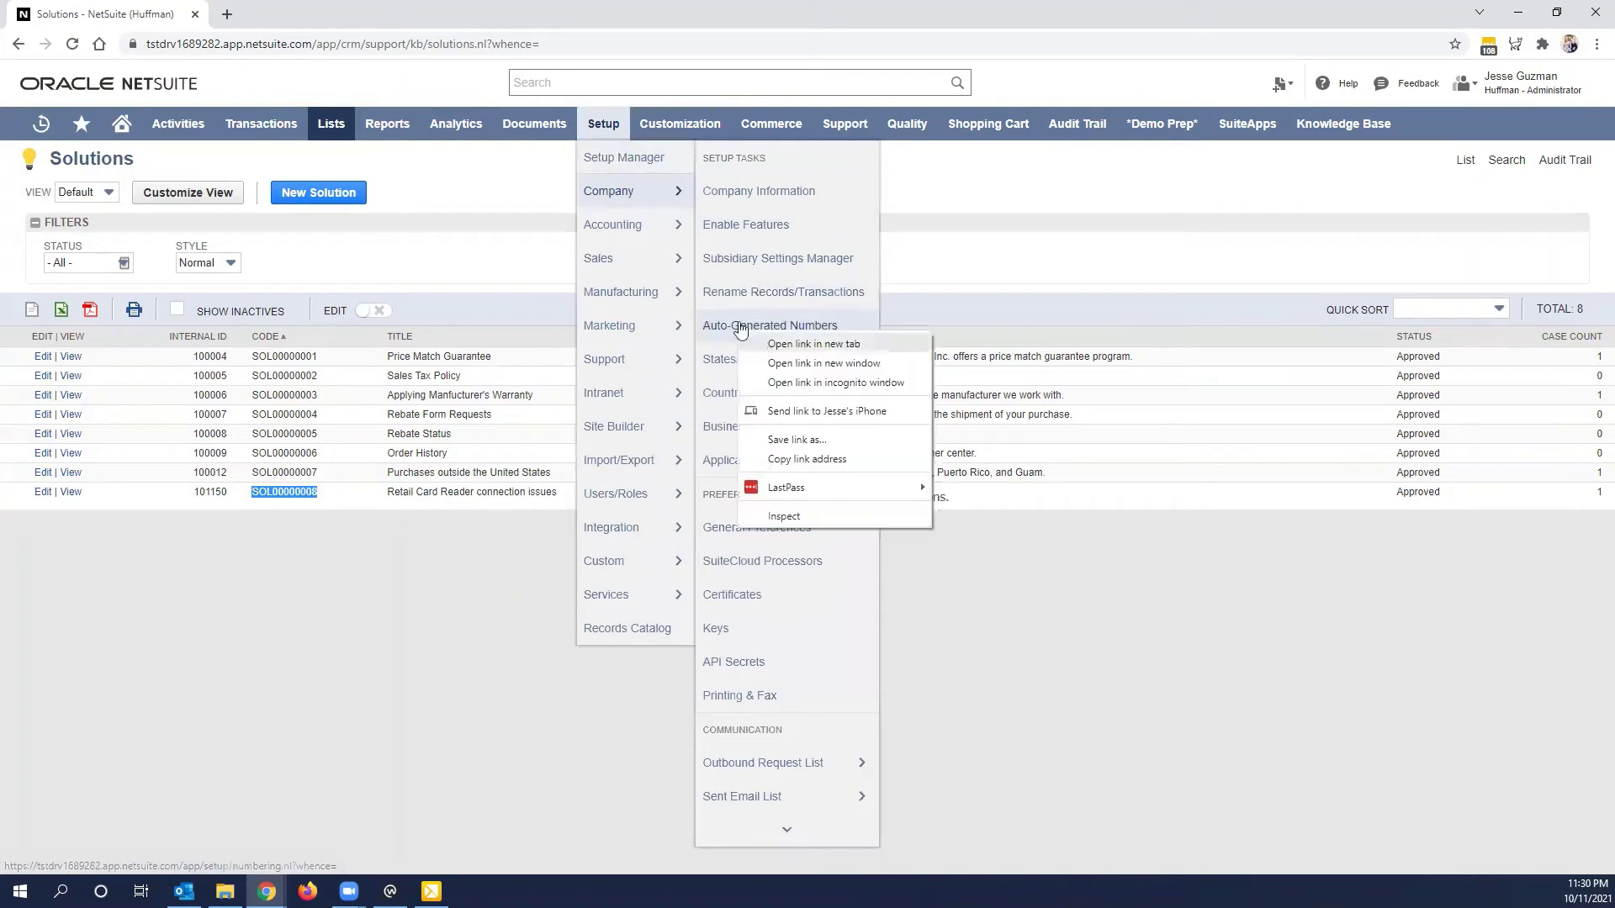
click(778, 339)
click(303, 14)
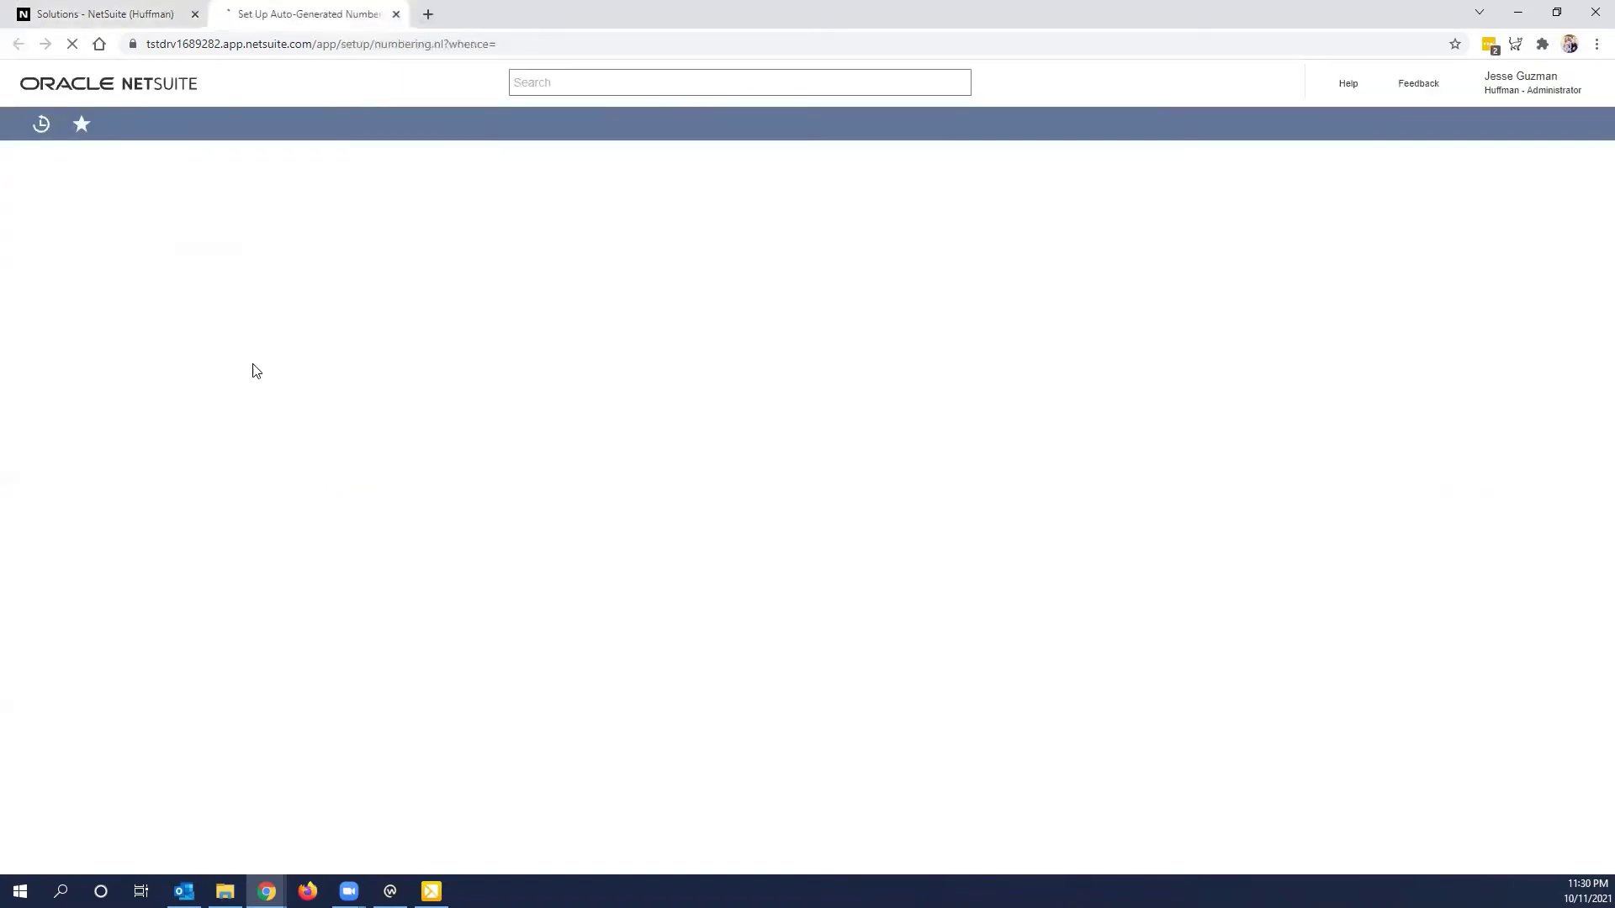
Step: Check the CRM Solution prefix SOL, leave it unchanged, and close the numbering tab
click(234, 291)
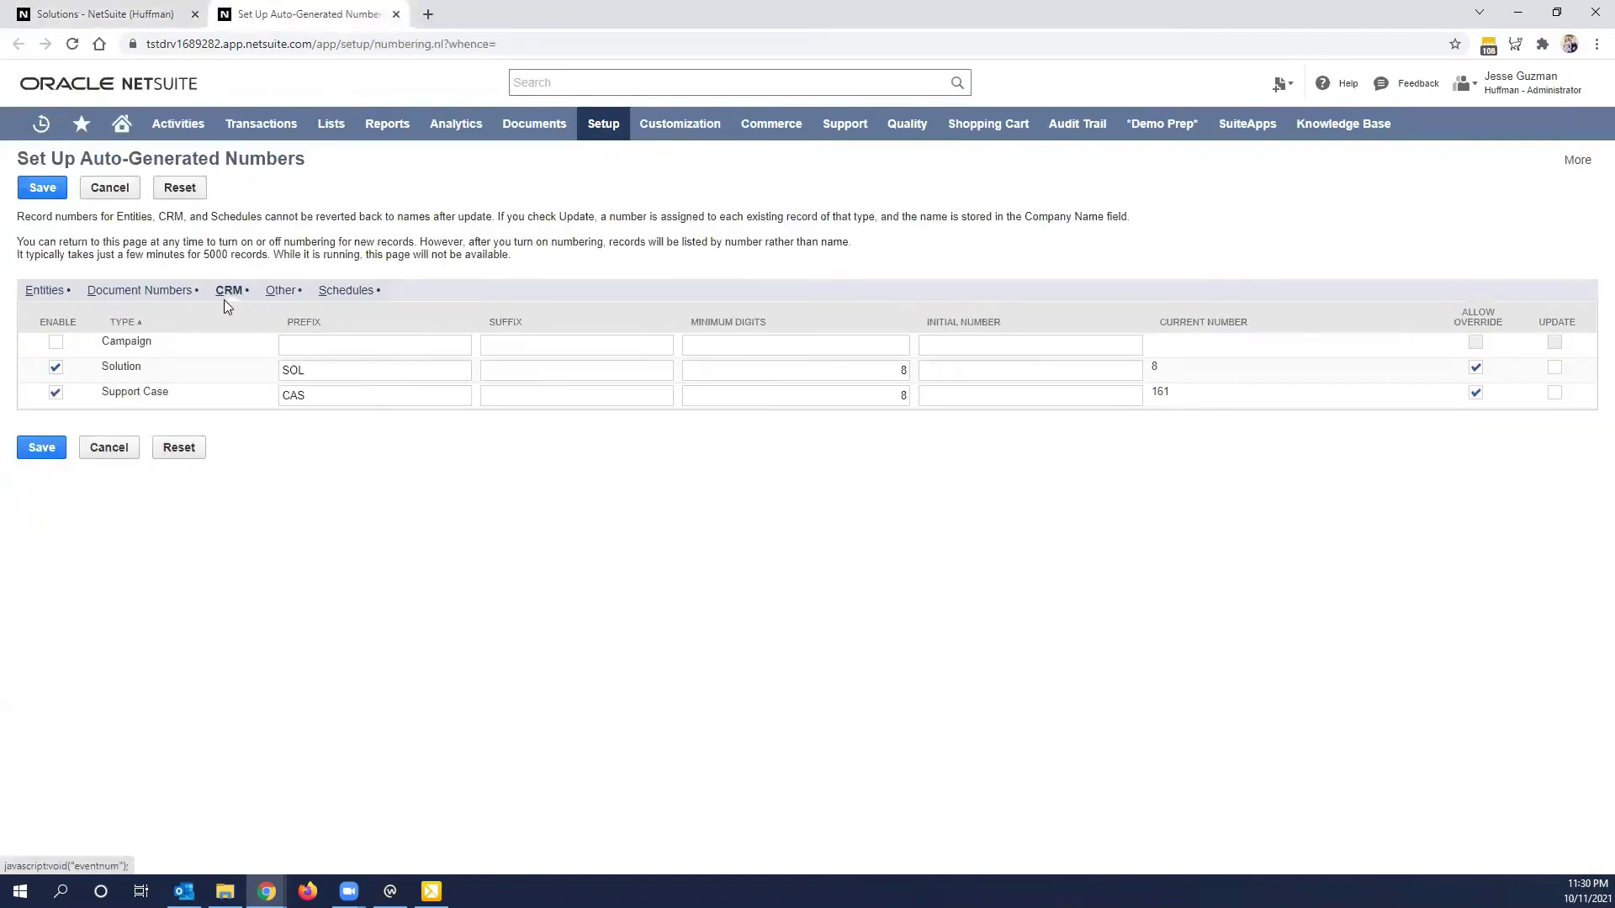
click(328, 370)
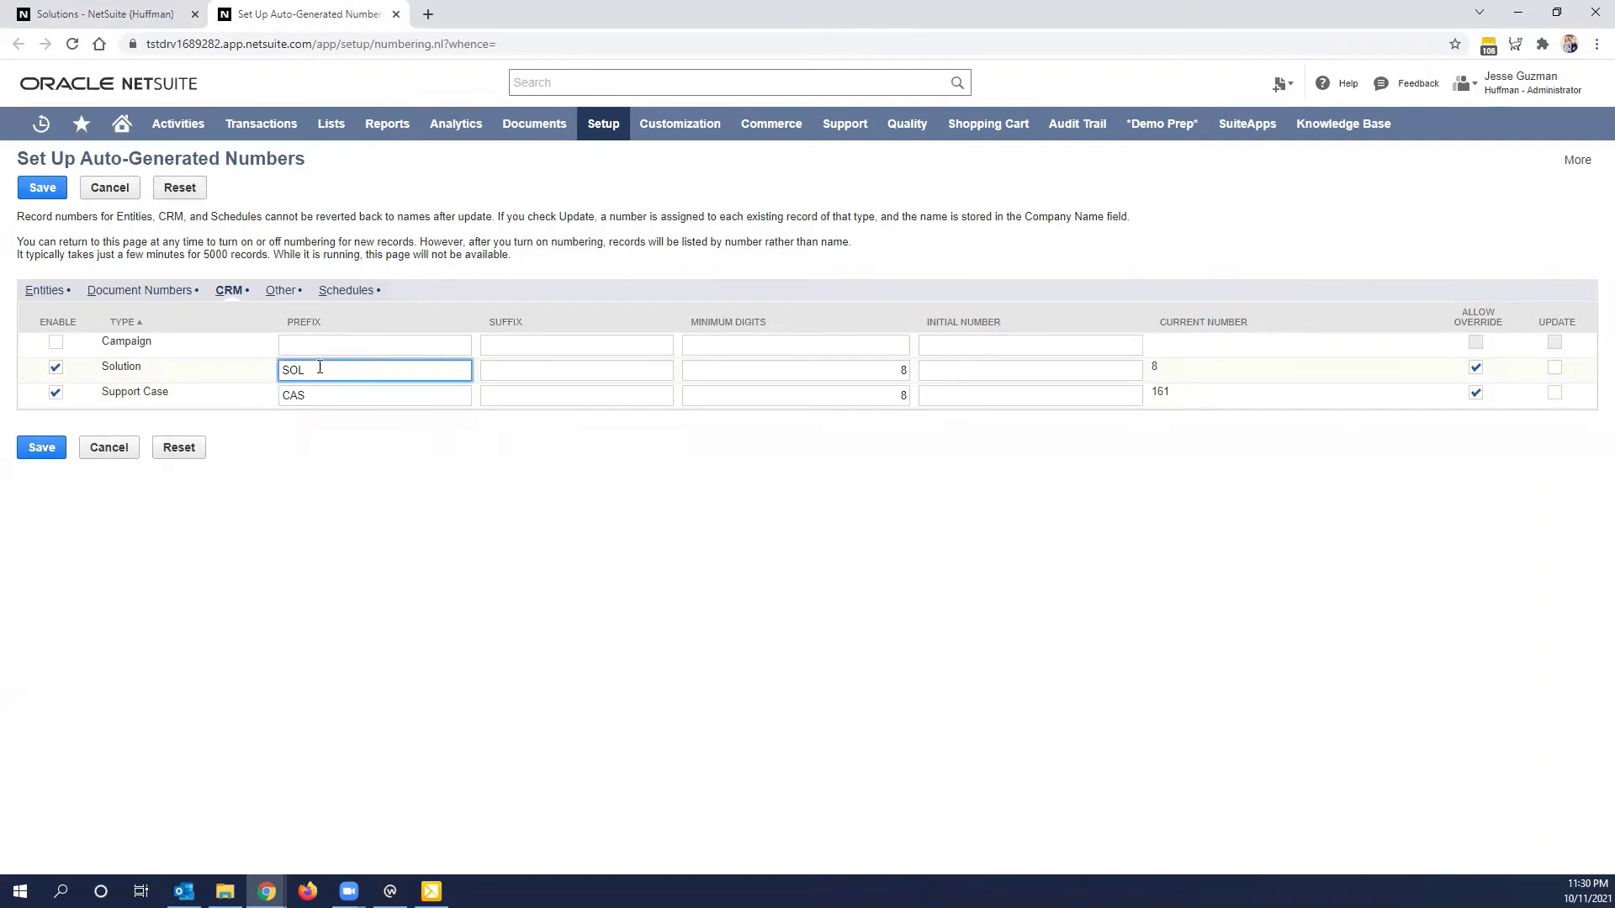
key(ctrl+a)
click(572, 542)
click(396, 14)
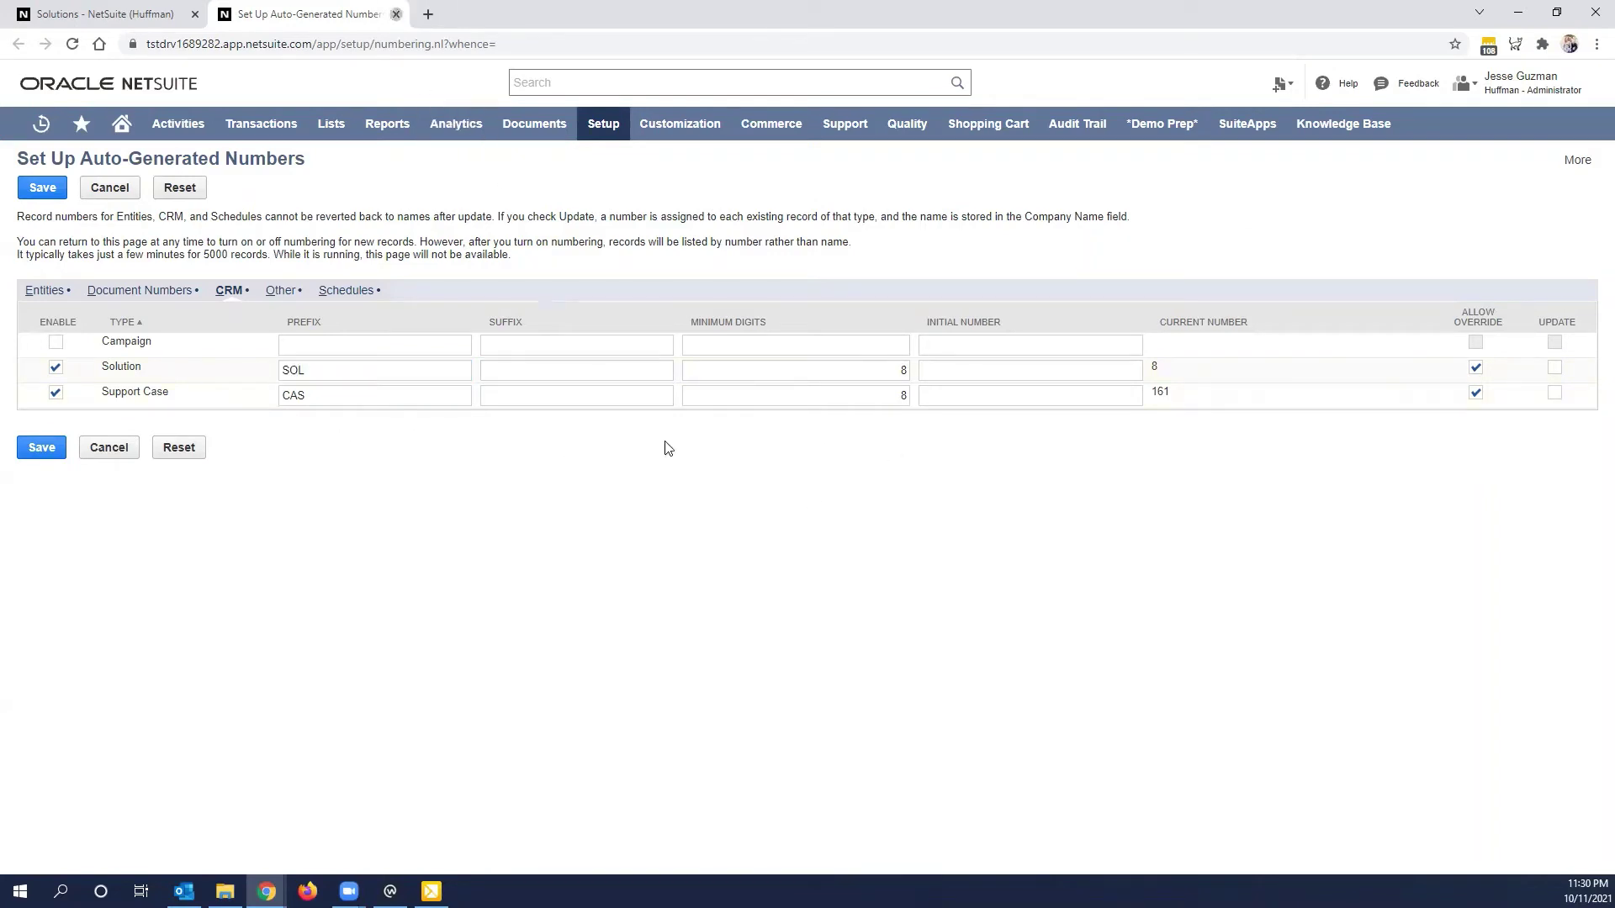
Step: Start a new solution titled 'How to close Month-End', auto-generated code, assigned to the administrator
click(345, 194)
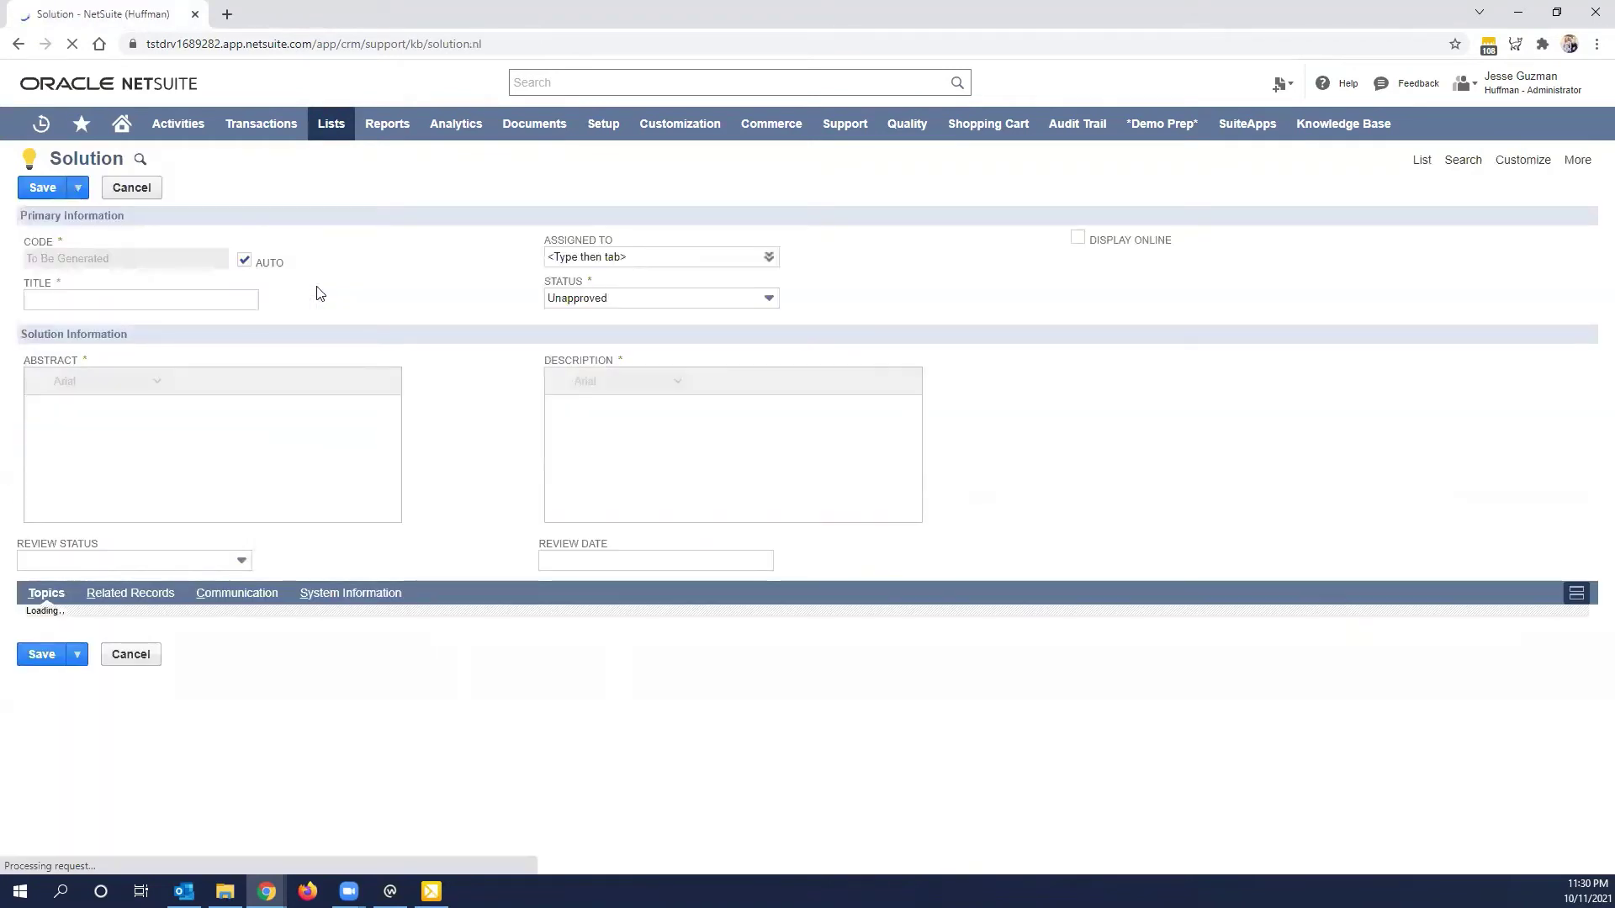
click(118, 301)
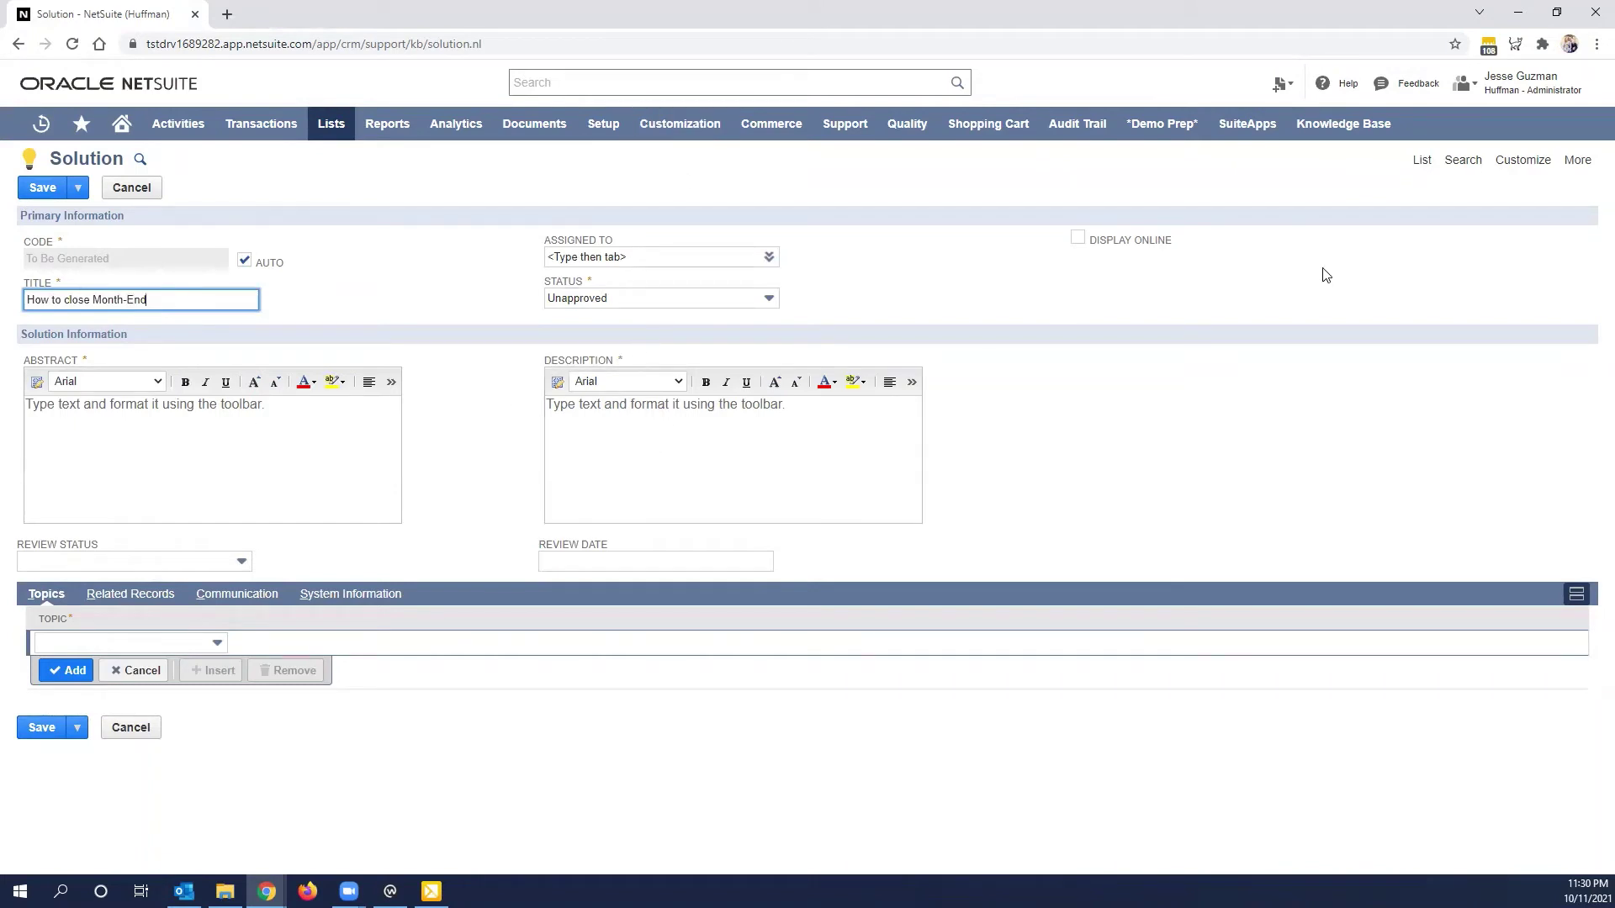
click(460, 242)
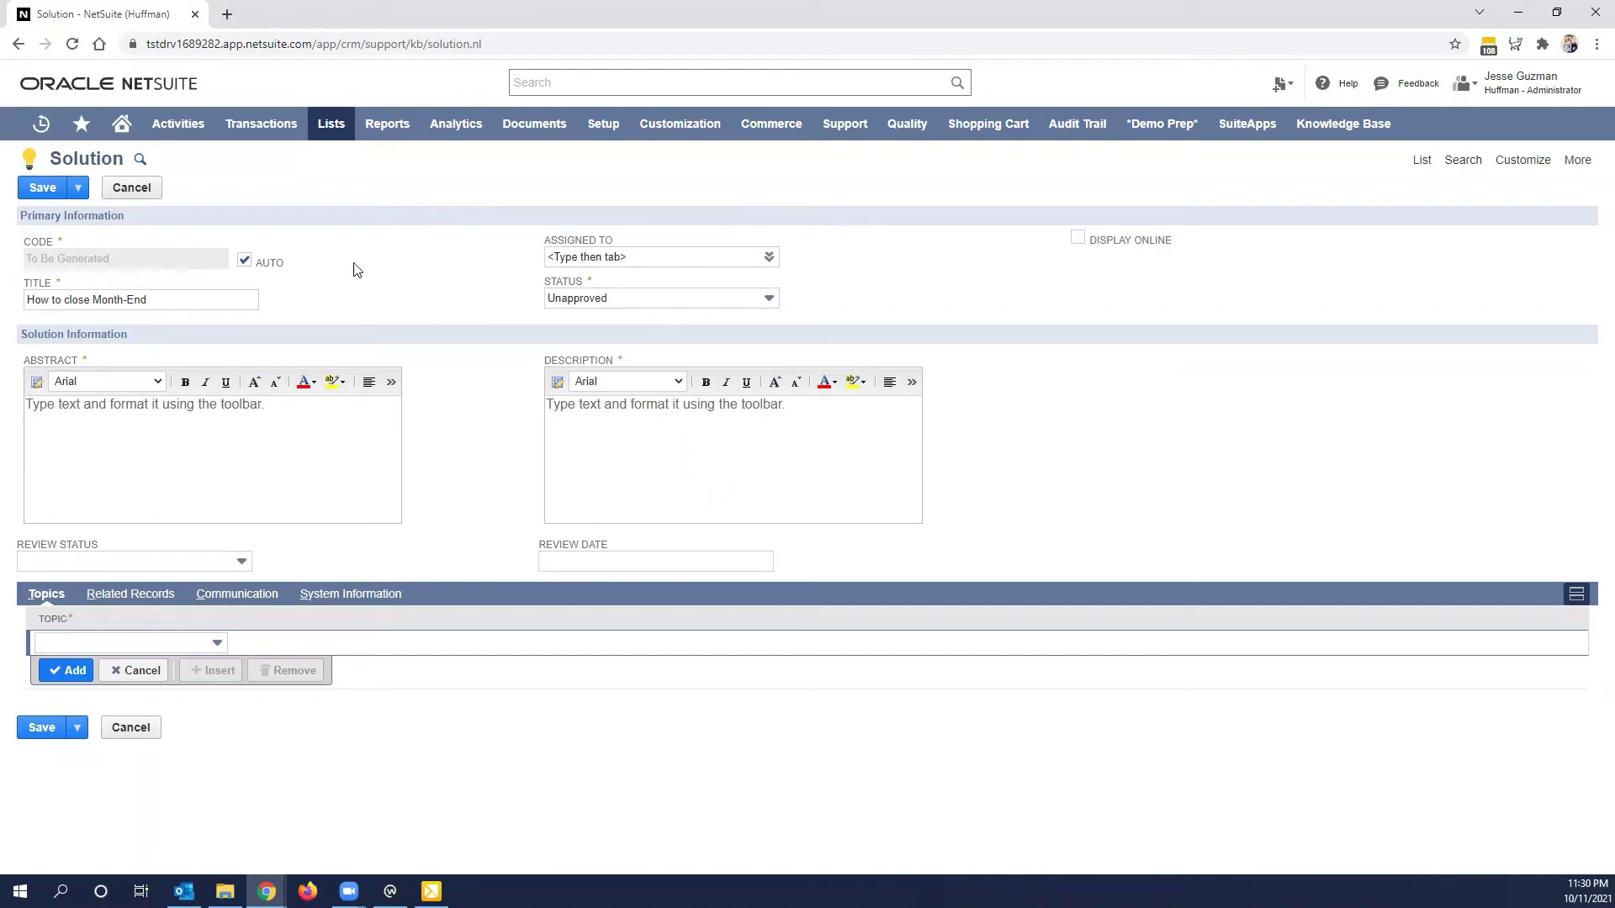
click(245, 262)
click(245, 262)
click(646, 256)
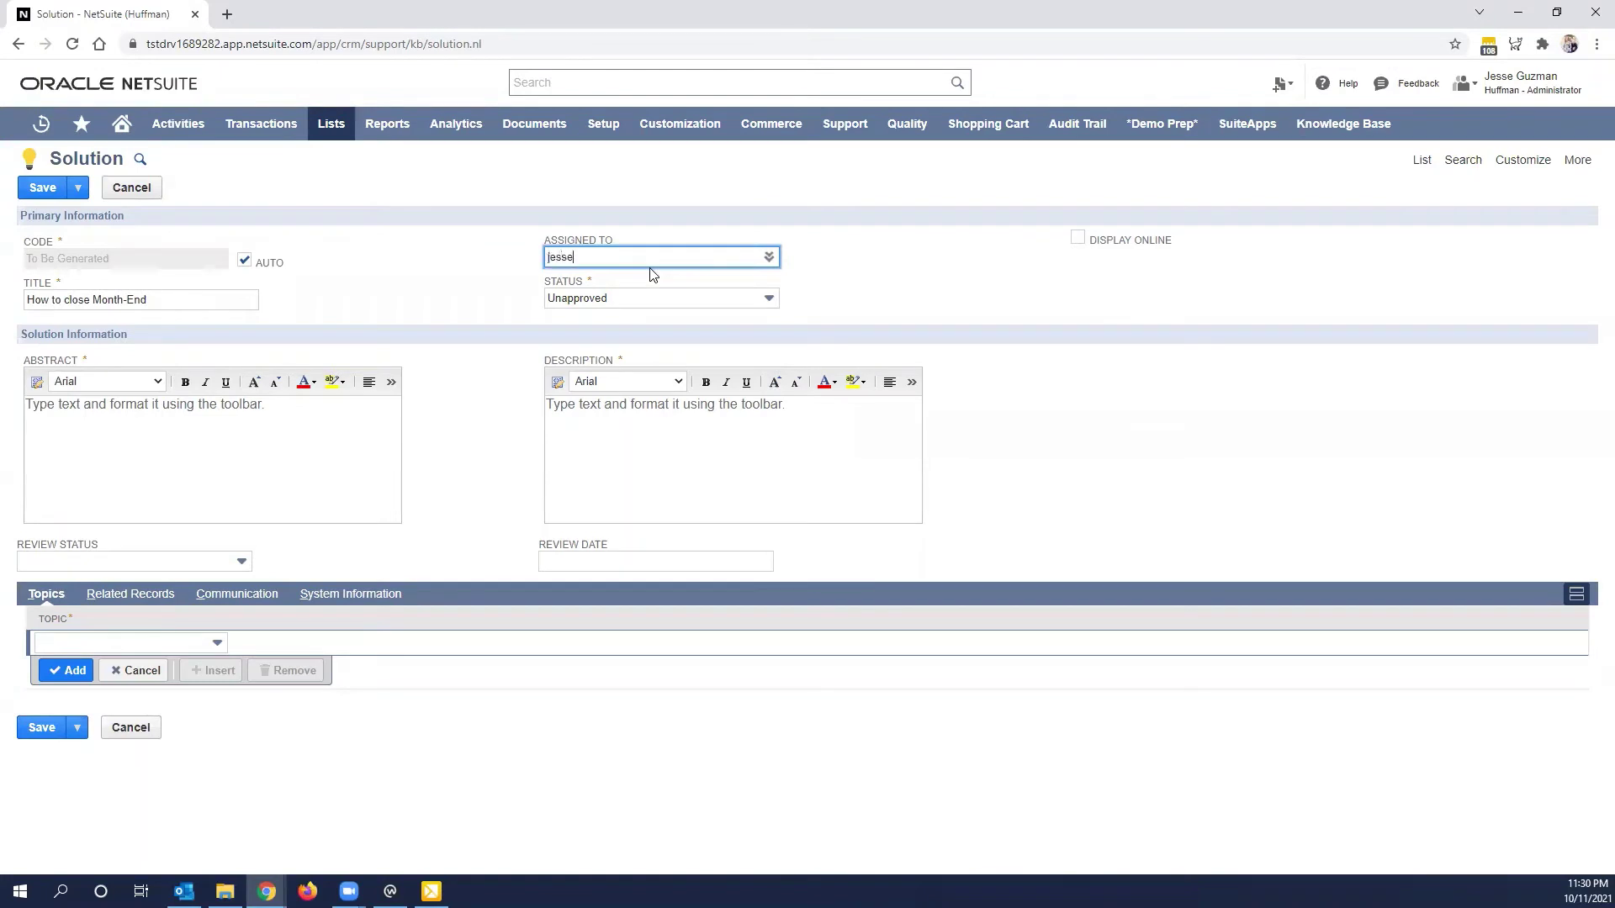
click(650, 273)
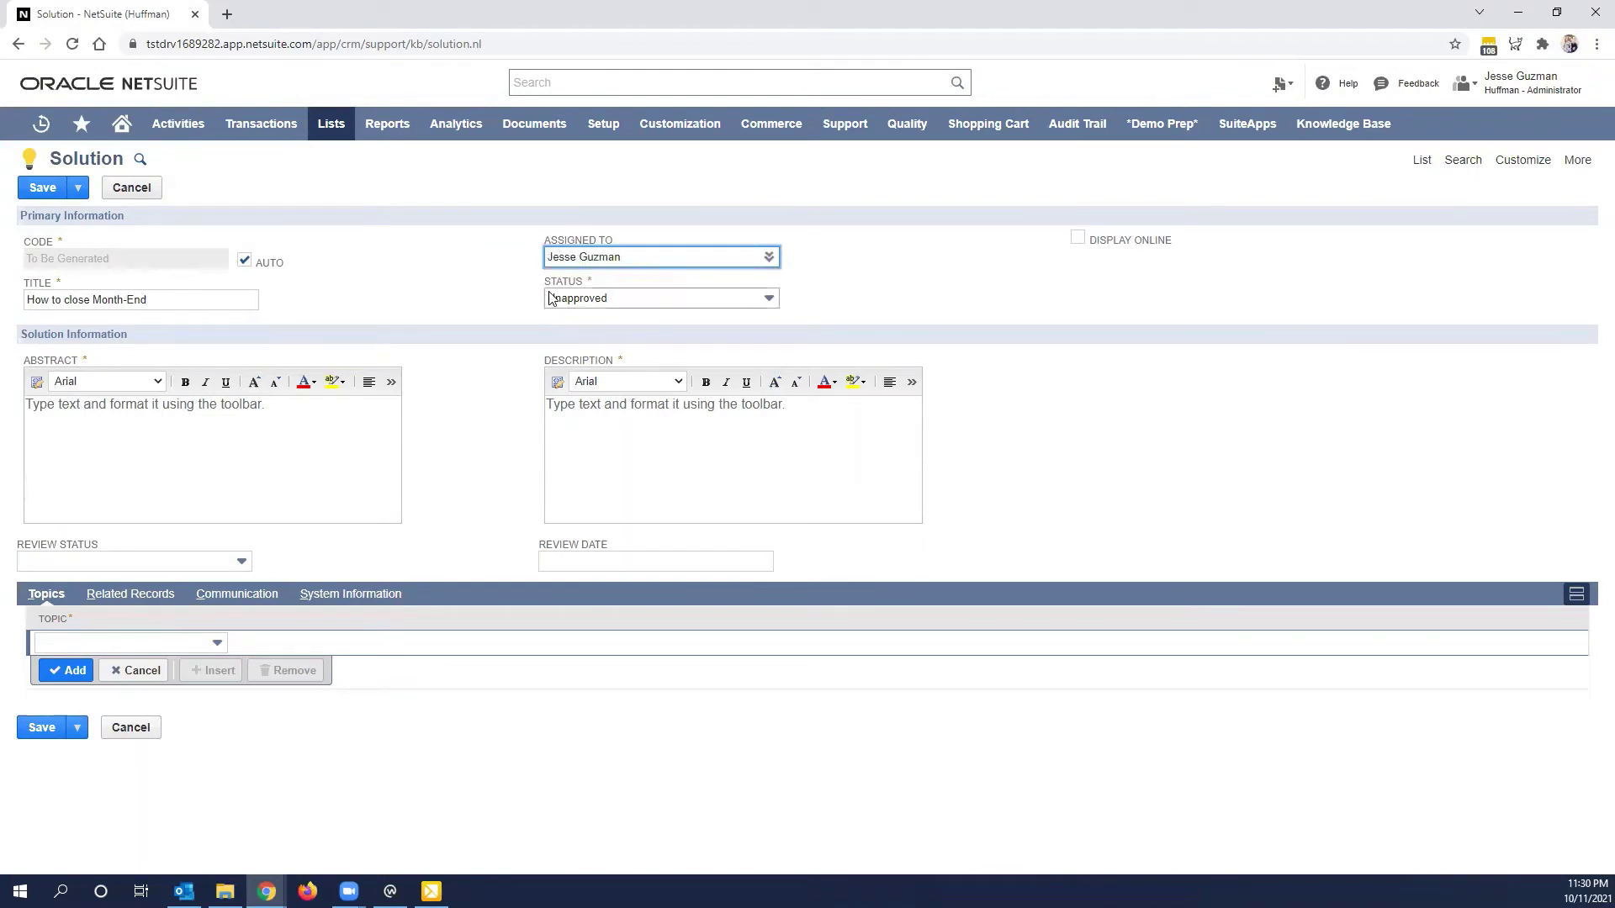
click(454, 296)
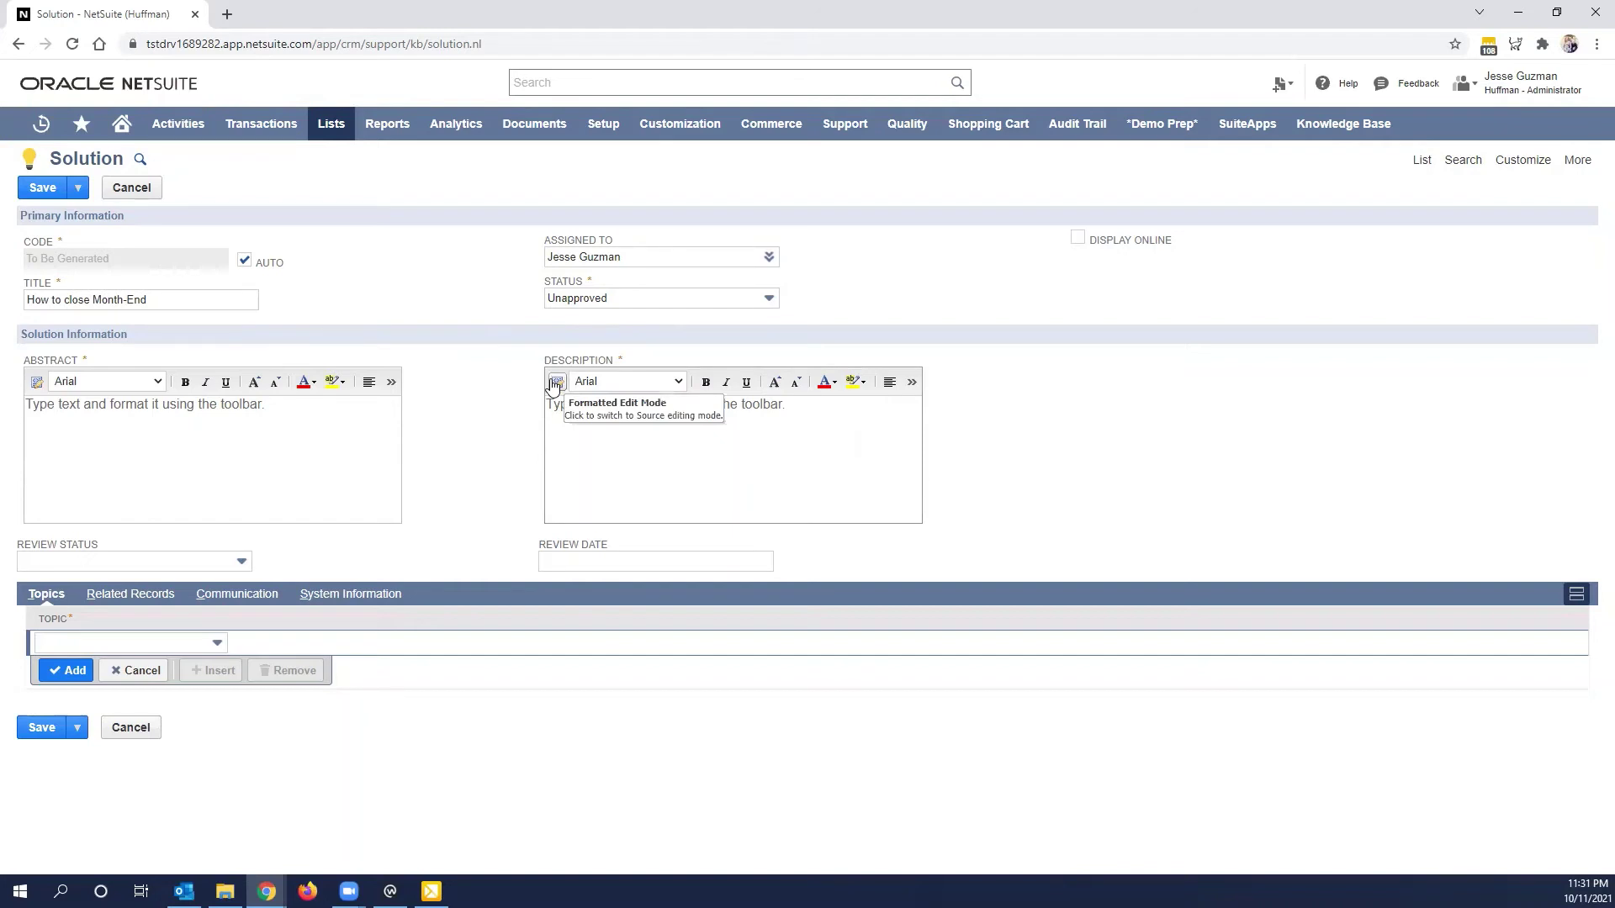
Step: Set the solution's Status to Approved
click(565, 301)
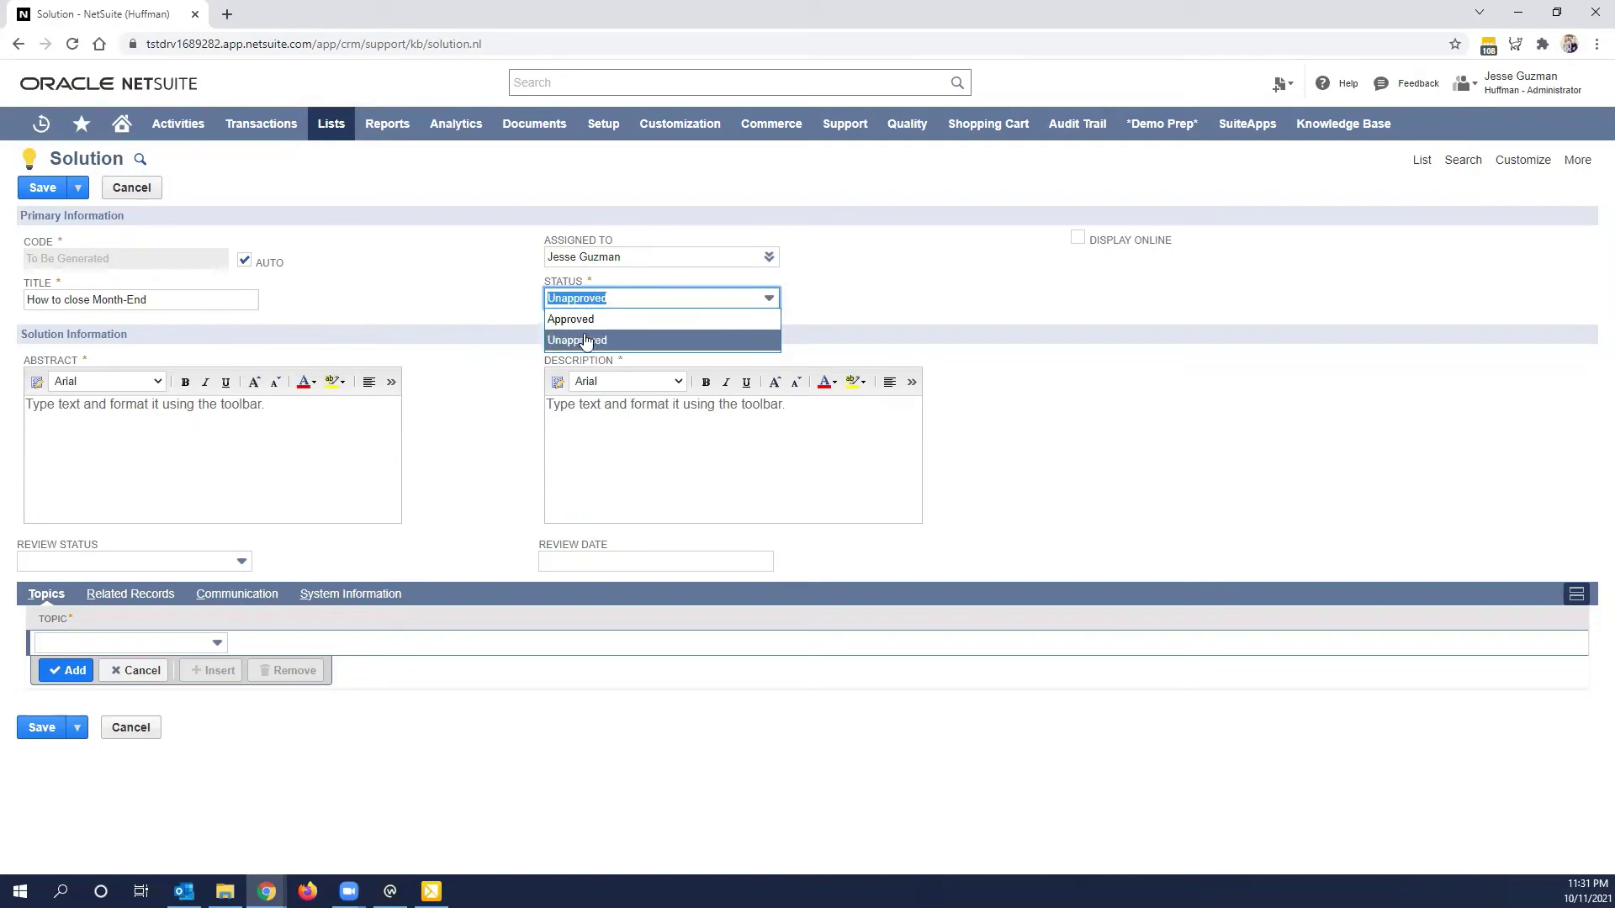
click(460, 310)
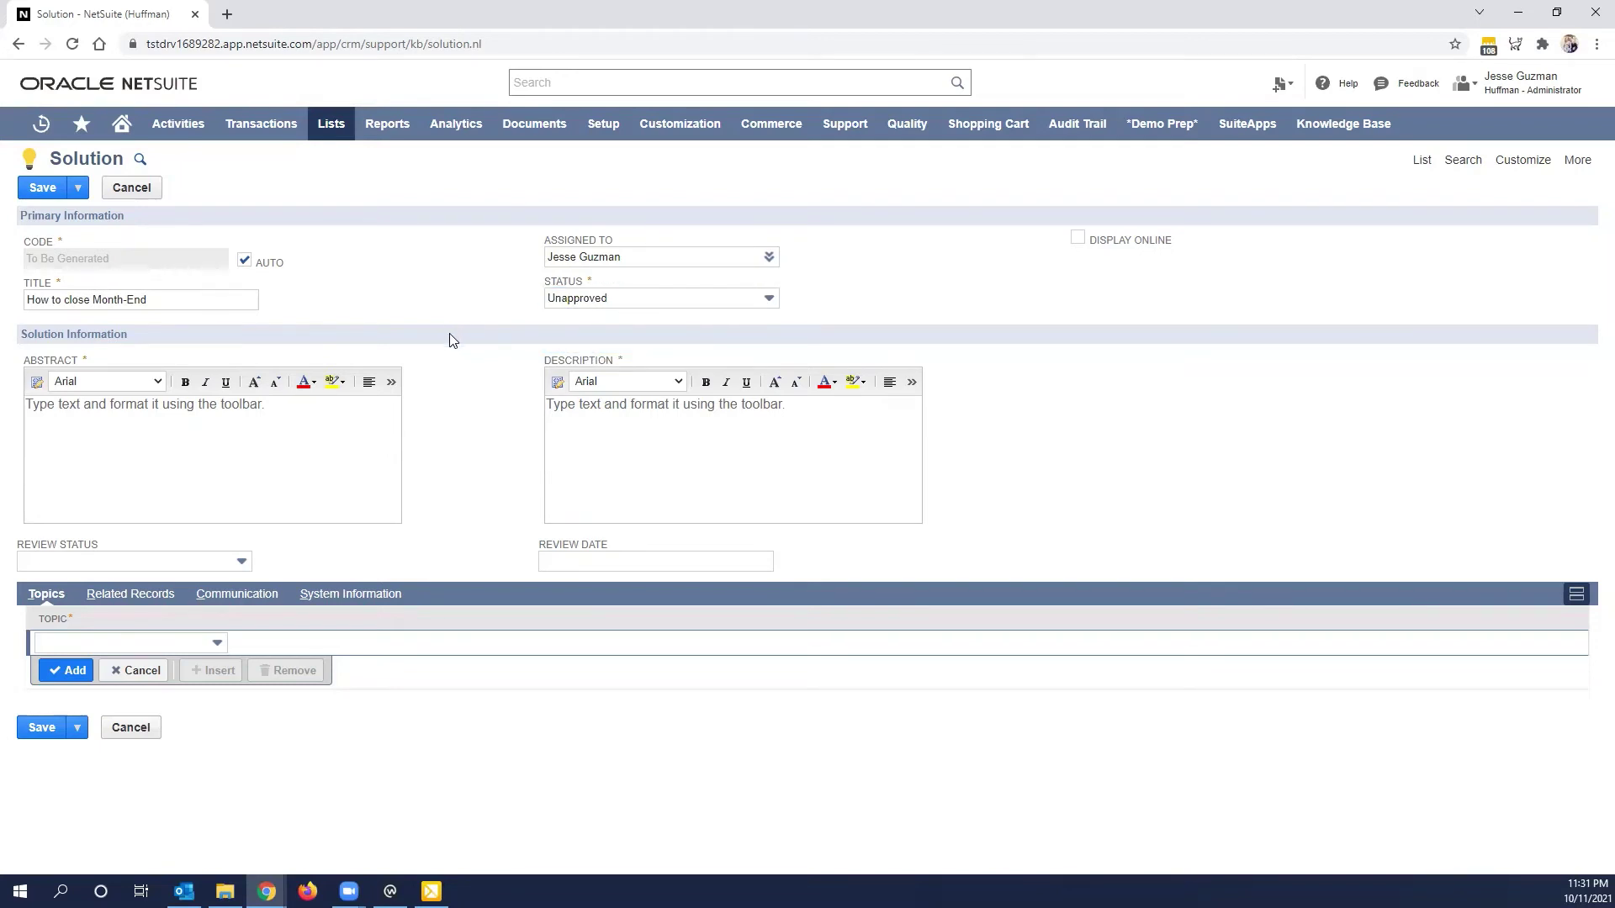
click(634, 300)
click(589, 318)
click(688, 294)
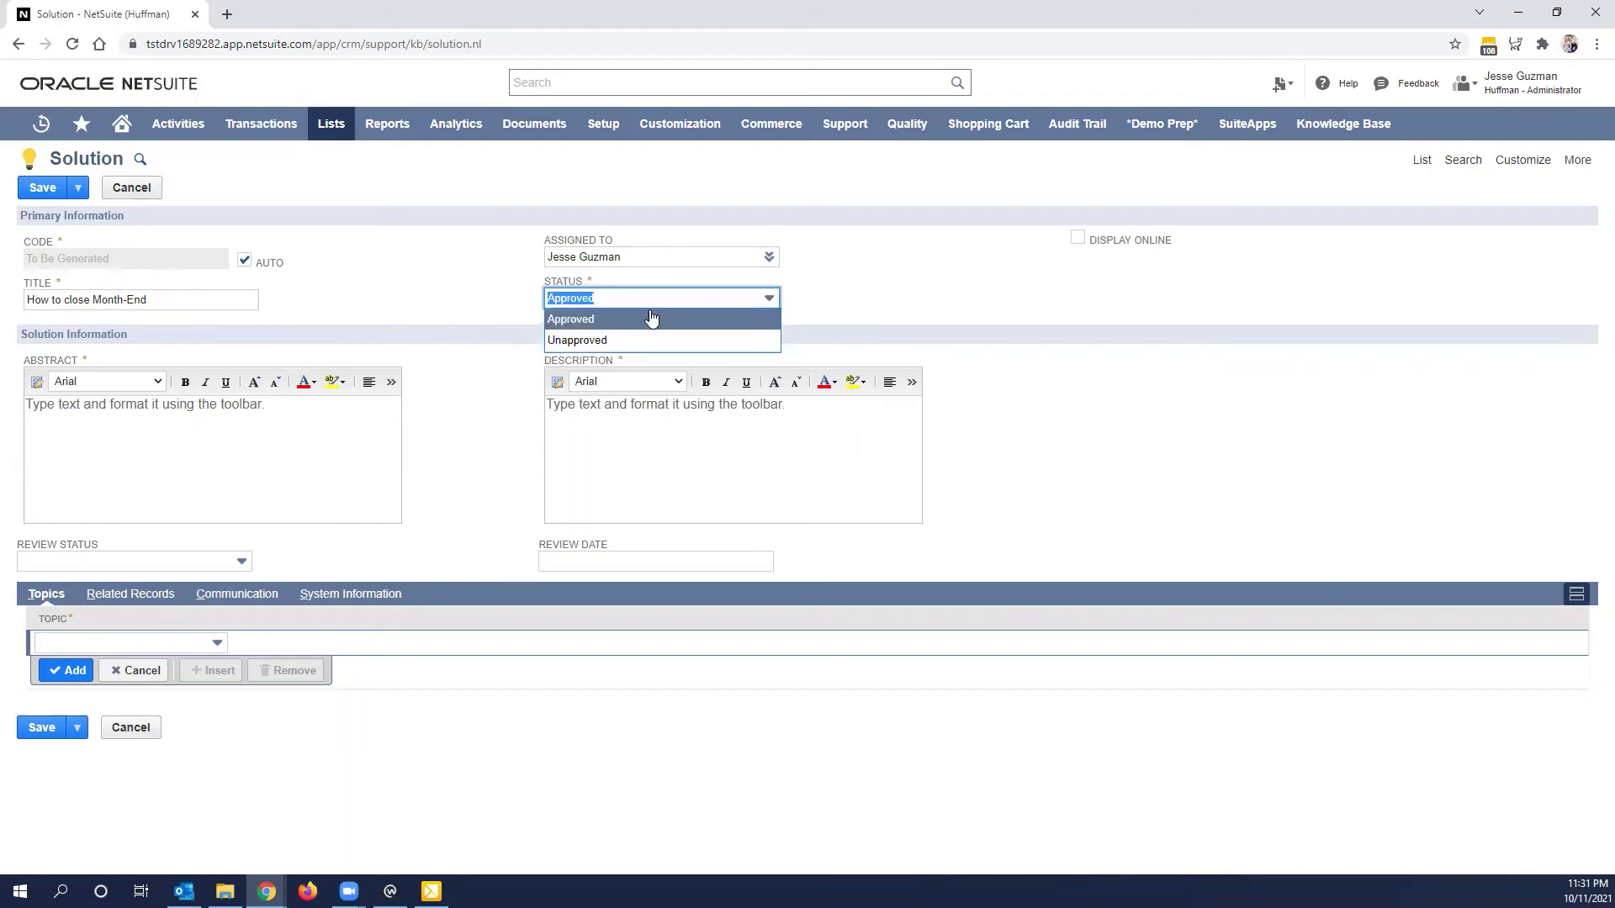
click(604, 337)
click(462, 321)
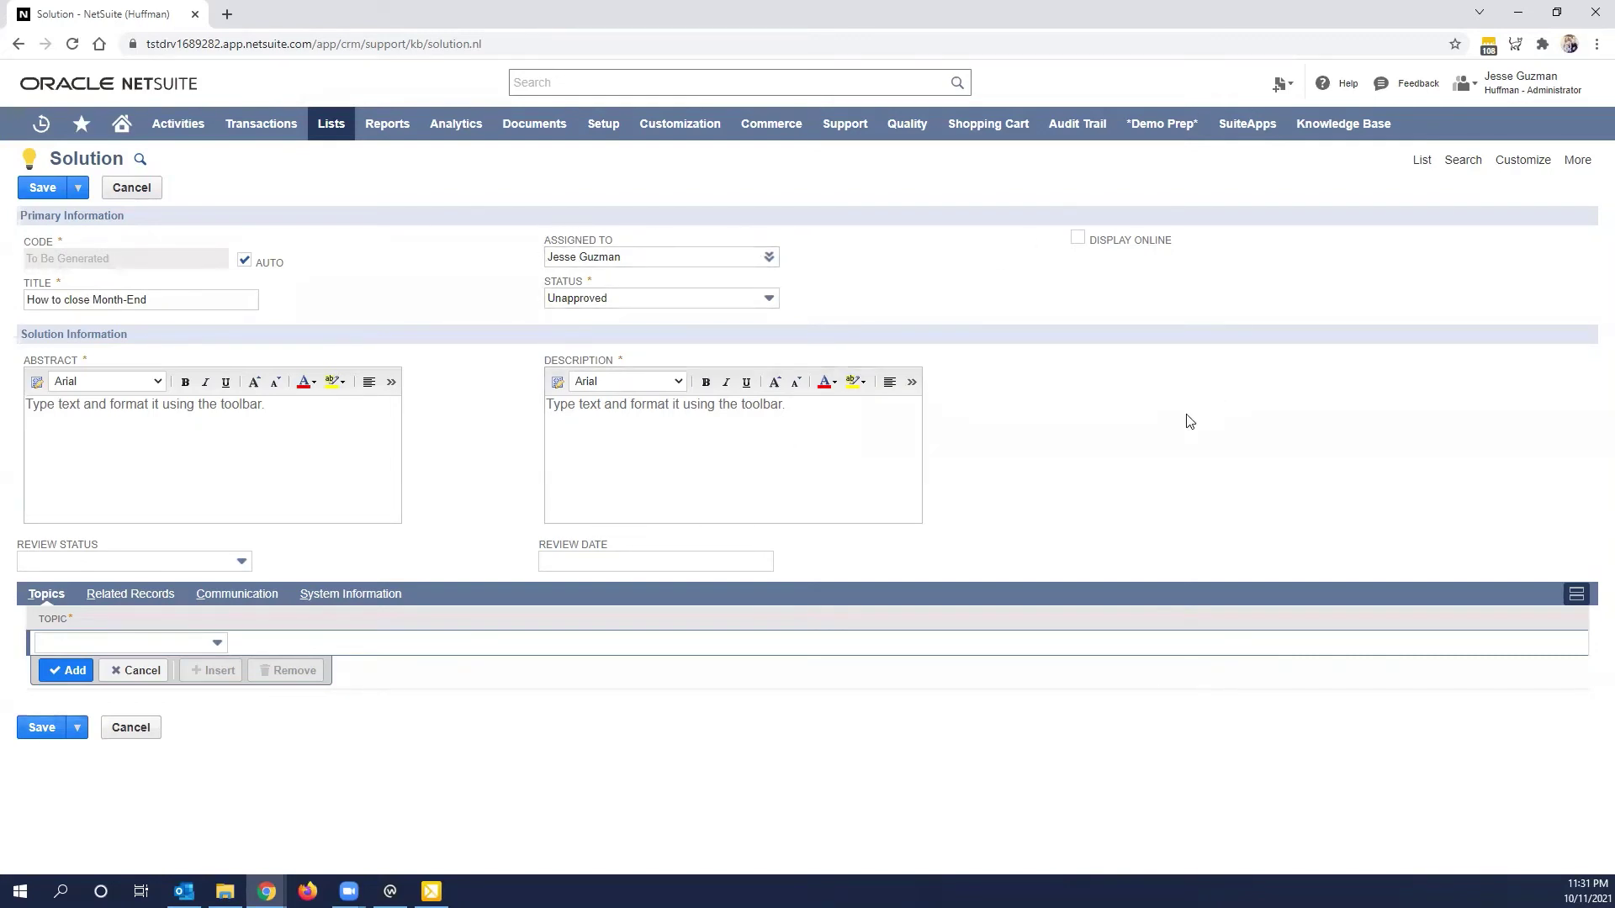
click(653, 301)
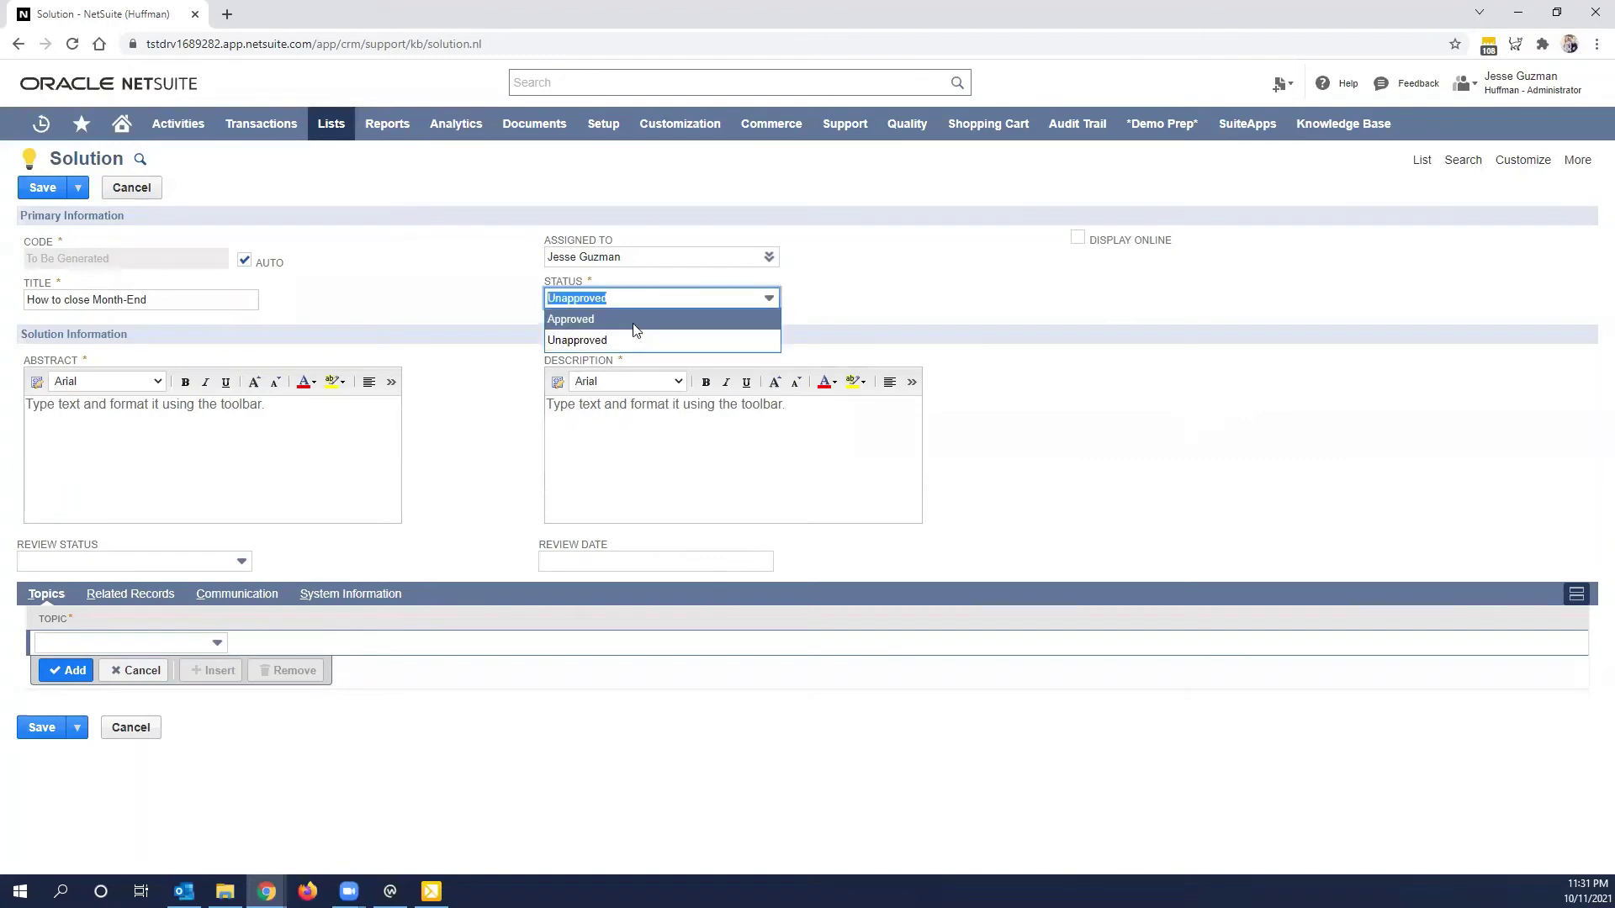
click(639, 319)
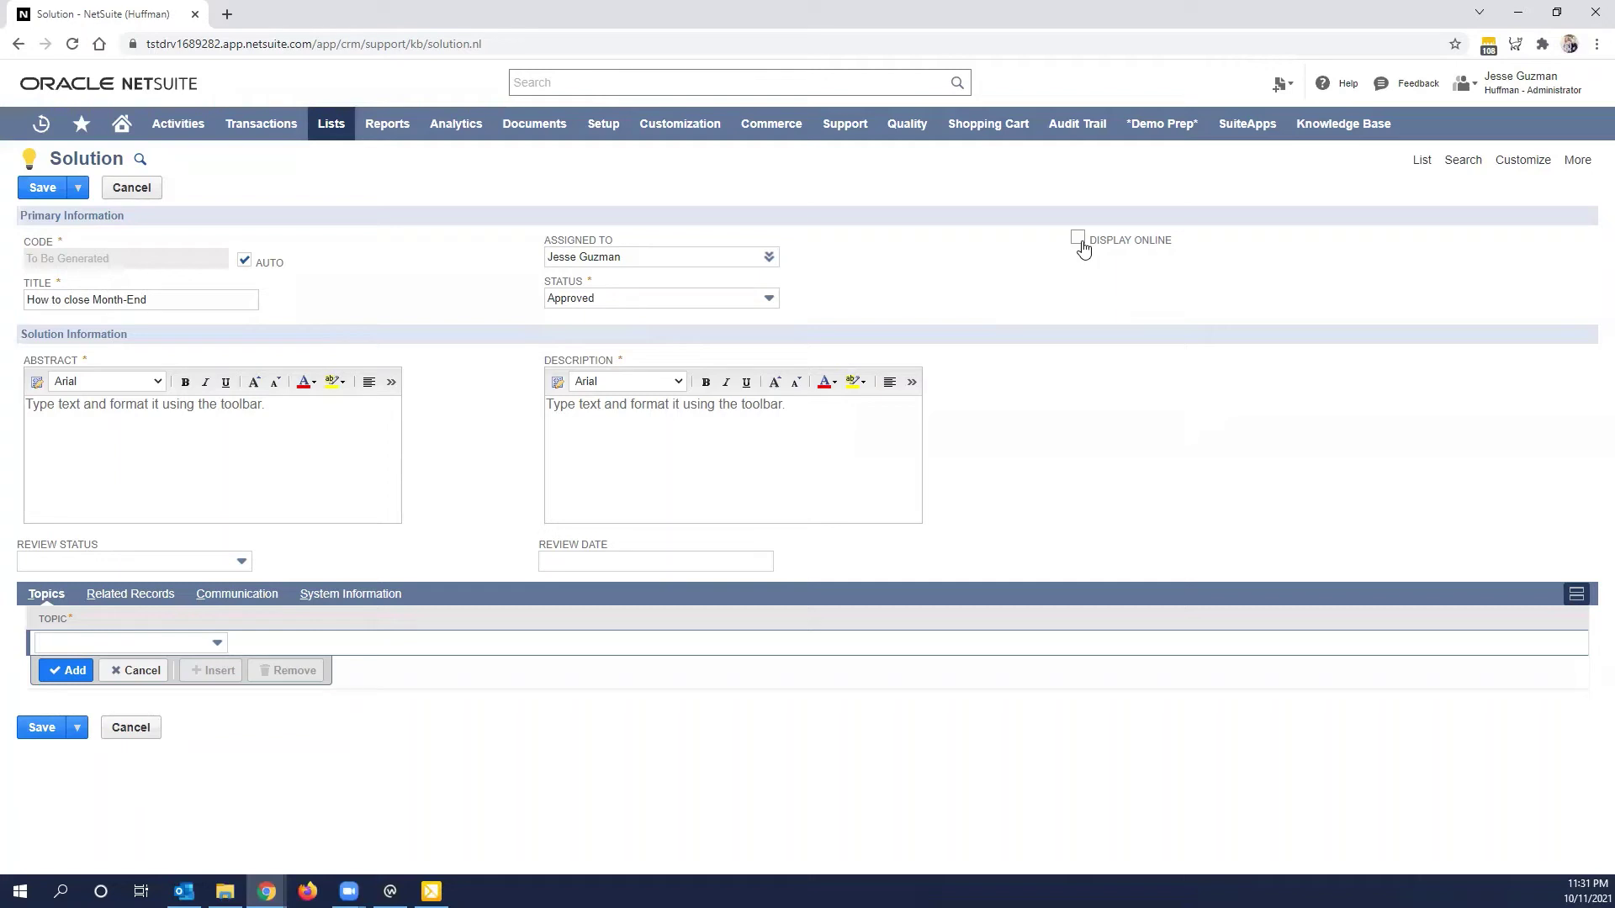
Step: Tick Display Online and write the abstract 'How to close month end step by step'
click(1080, 244)
click(274, 485)
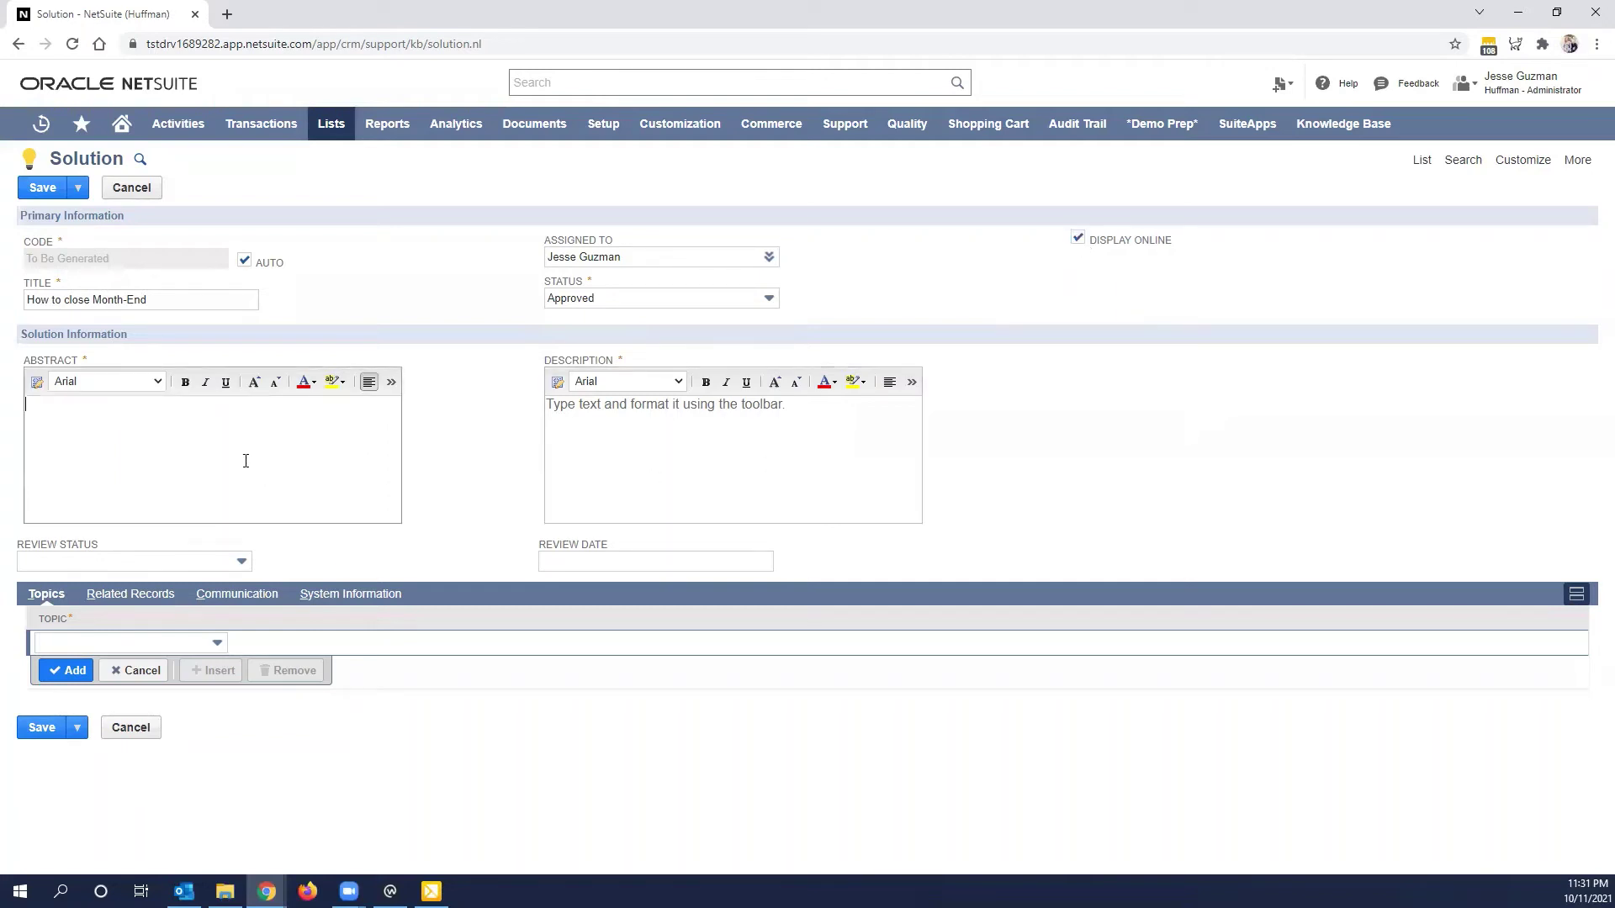
click(802, 442)
click(265, 464)
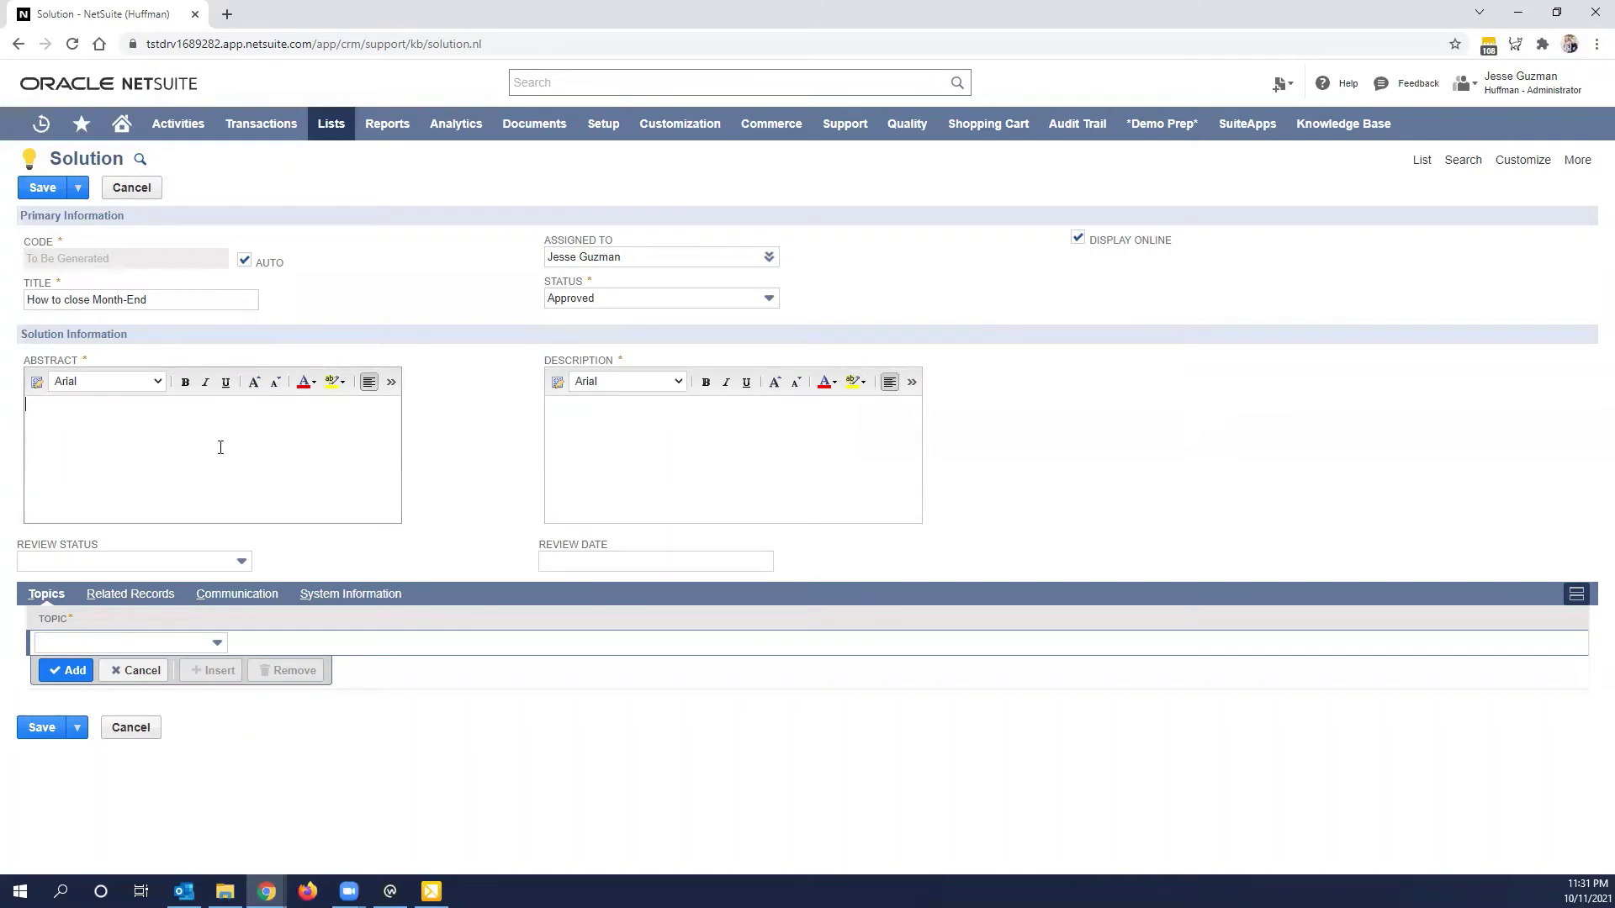
click(814, 502)
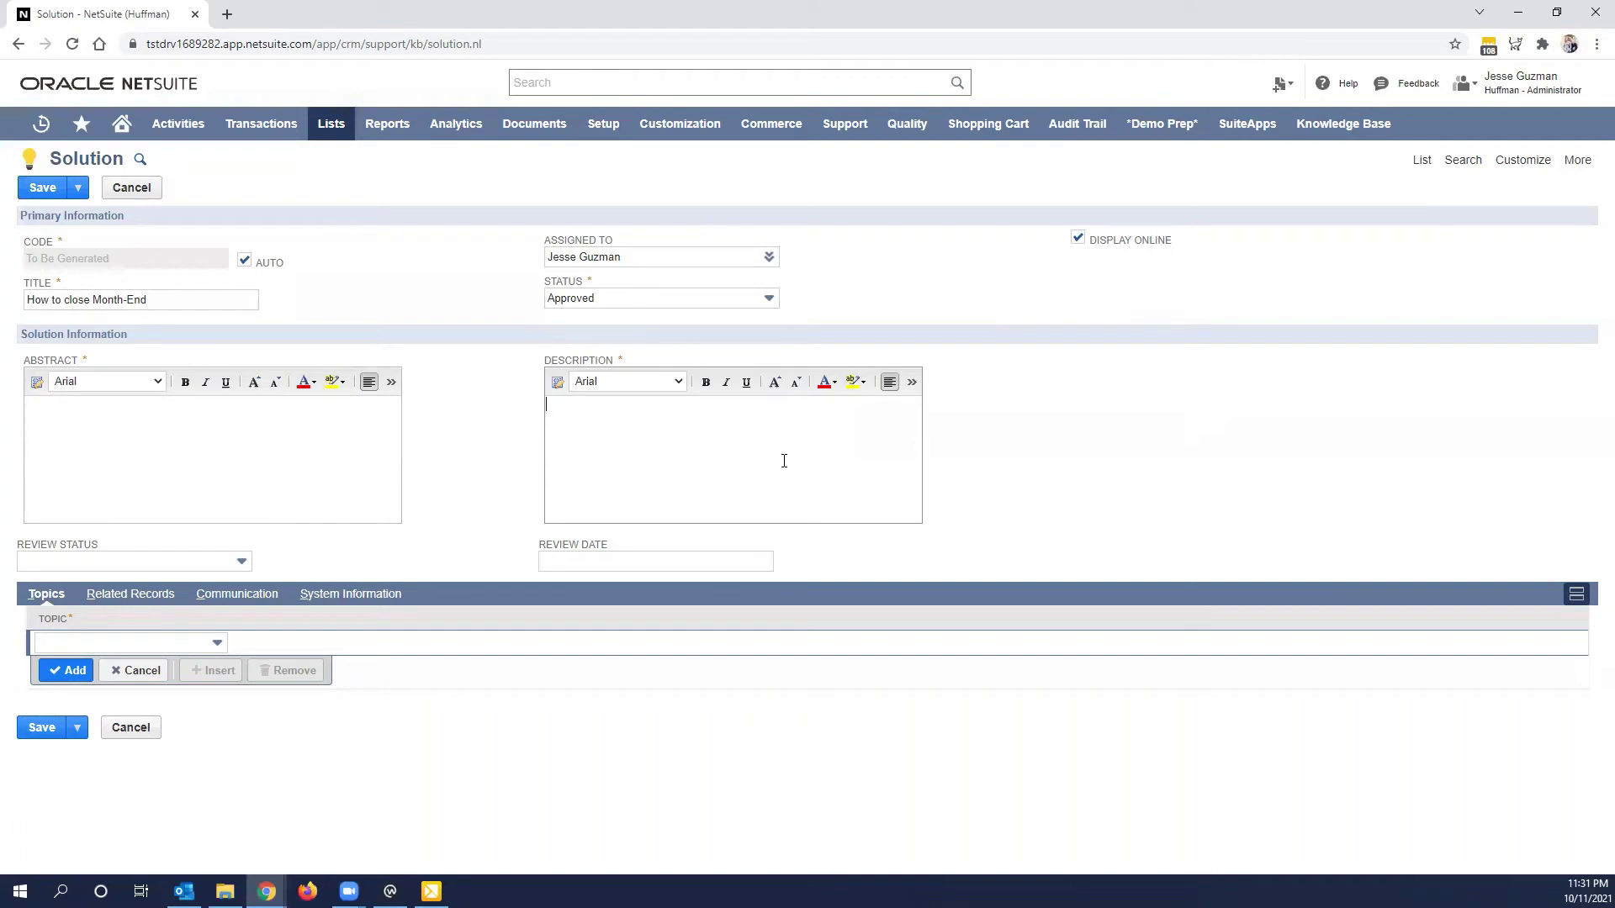
drag(920, 521, 1097, 613)
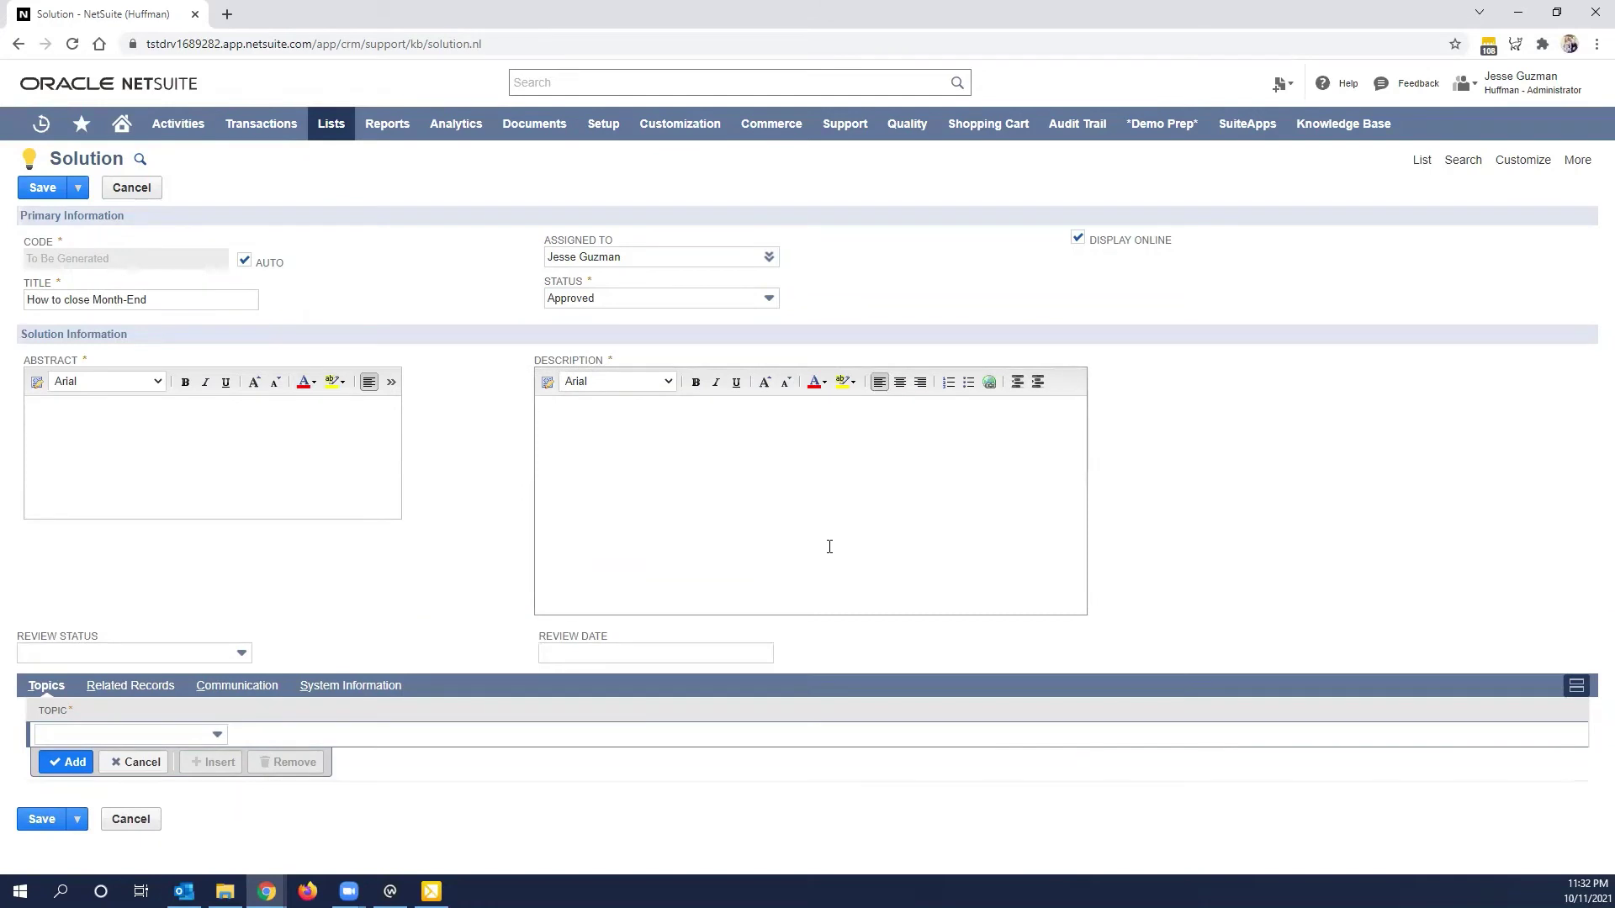
click(173, 429)
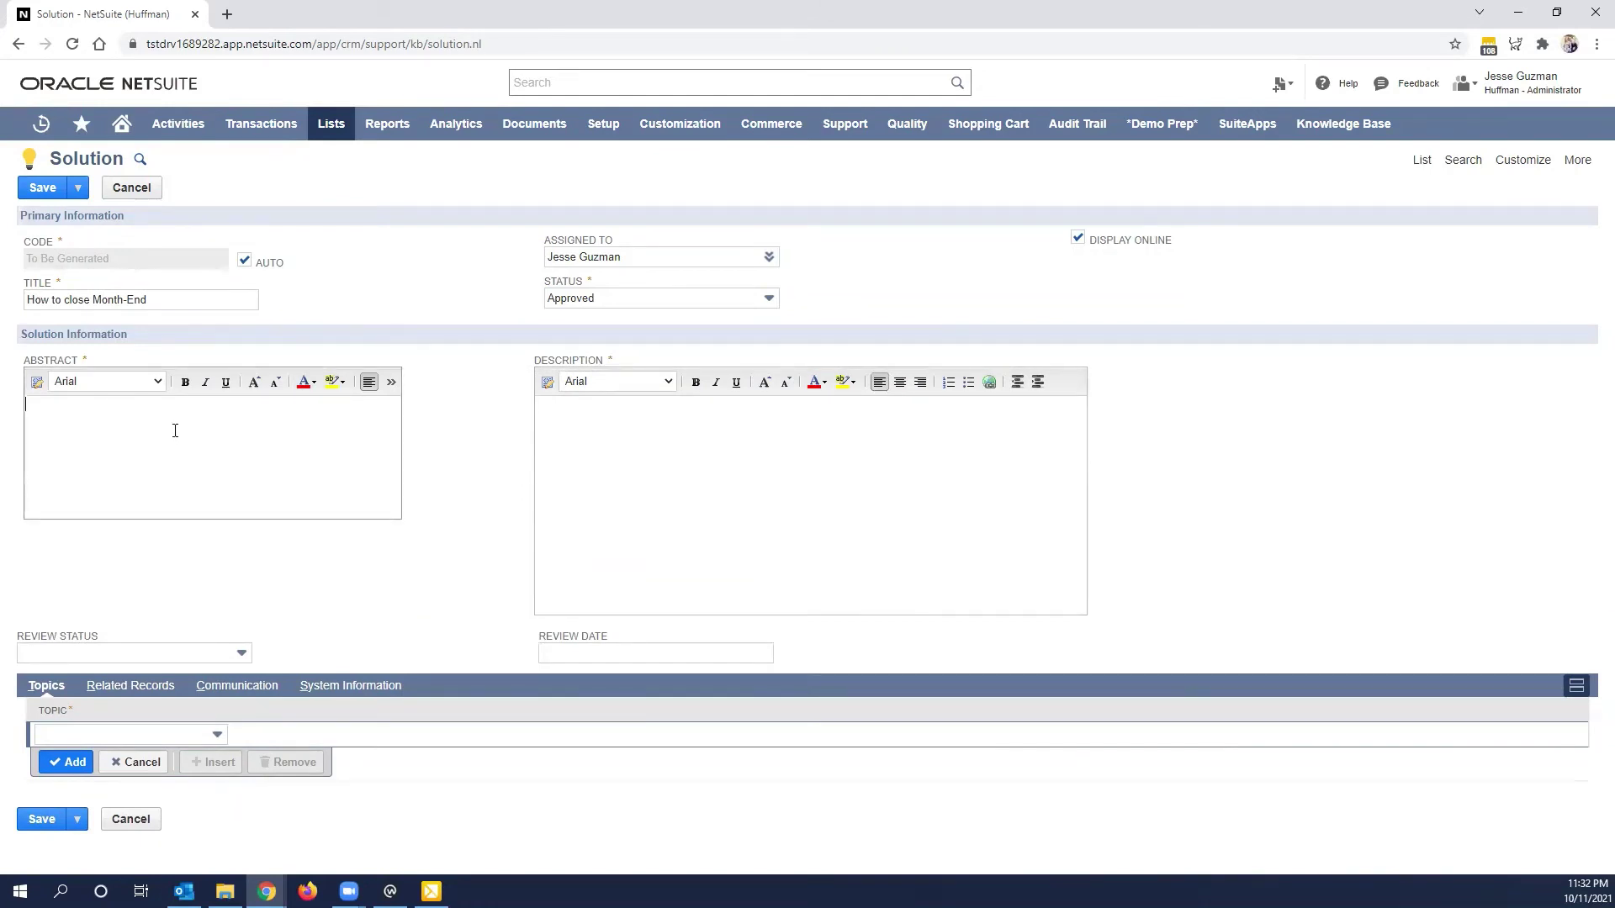
text(How to close month end step by step:)
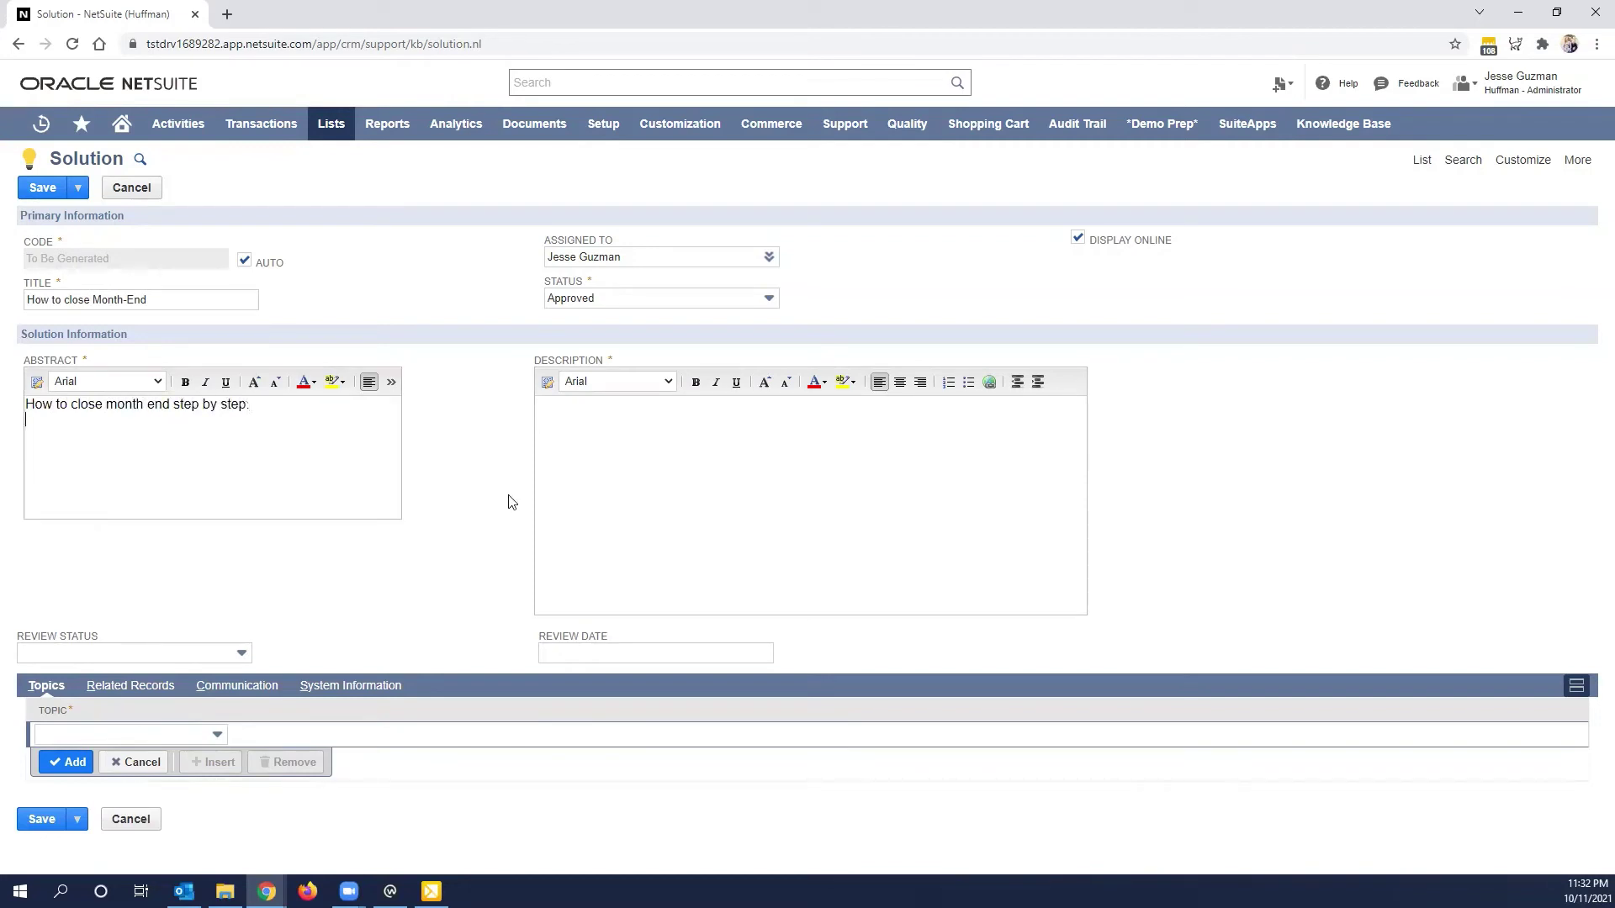
Step: Replace the stray Description list with numbered Step 1, Step 2 and a nested bullet
click(650, 474)
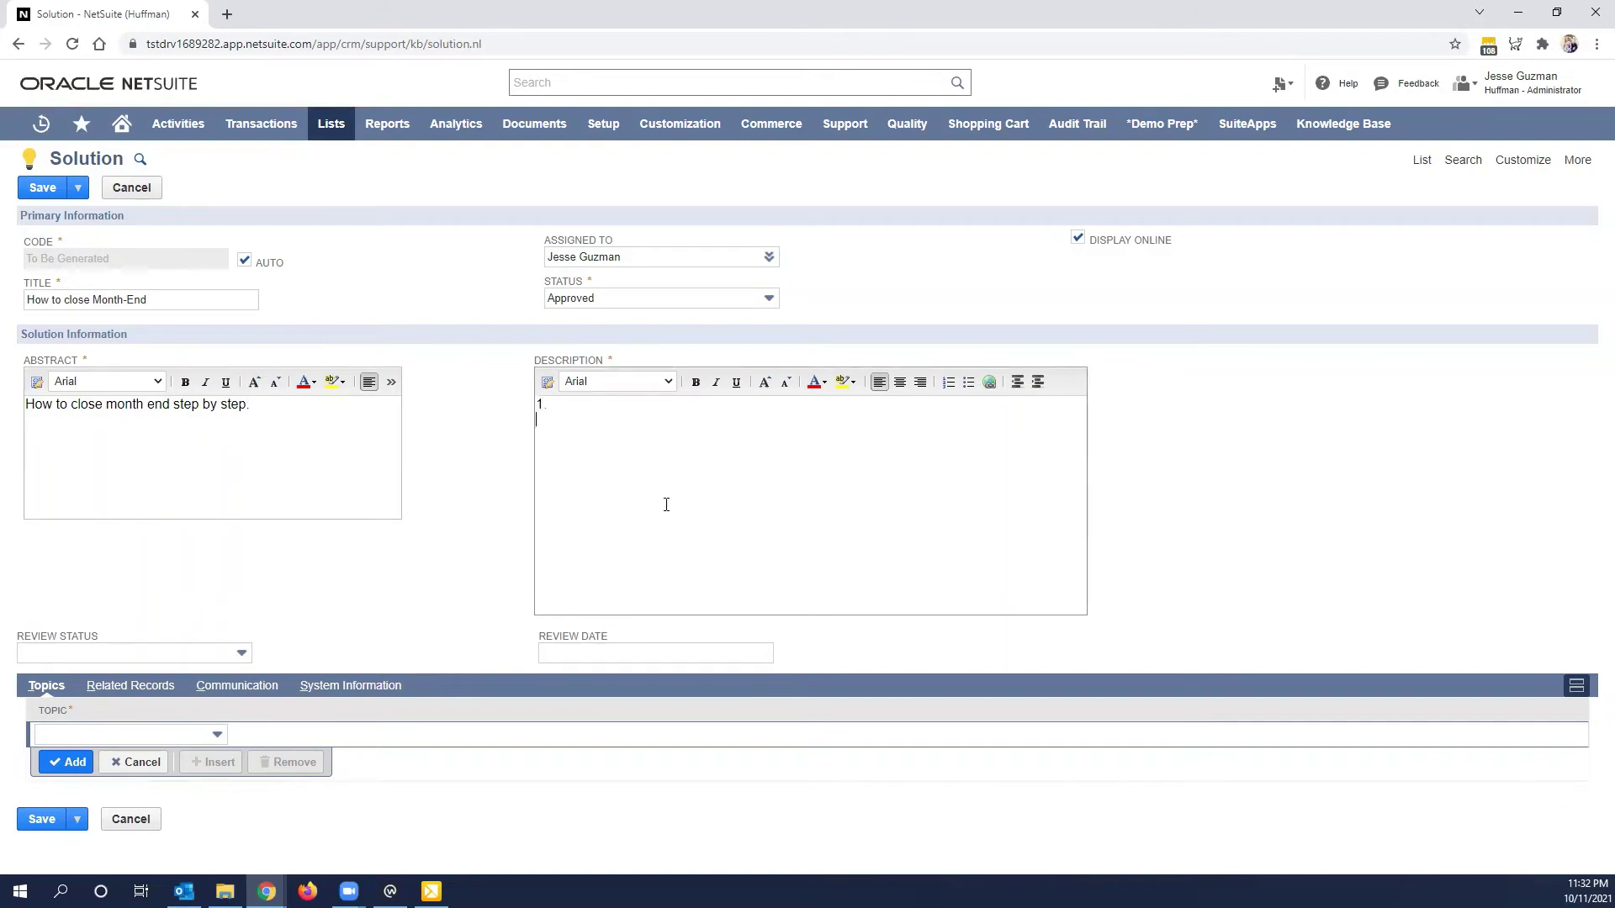
key(ctrl+a)
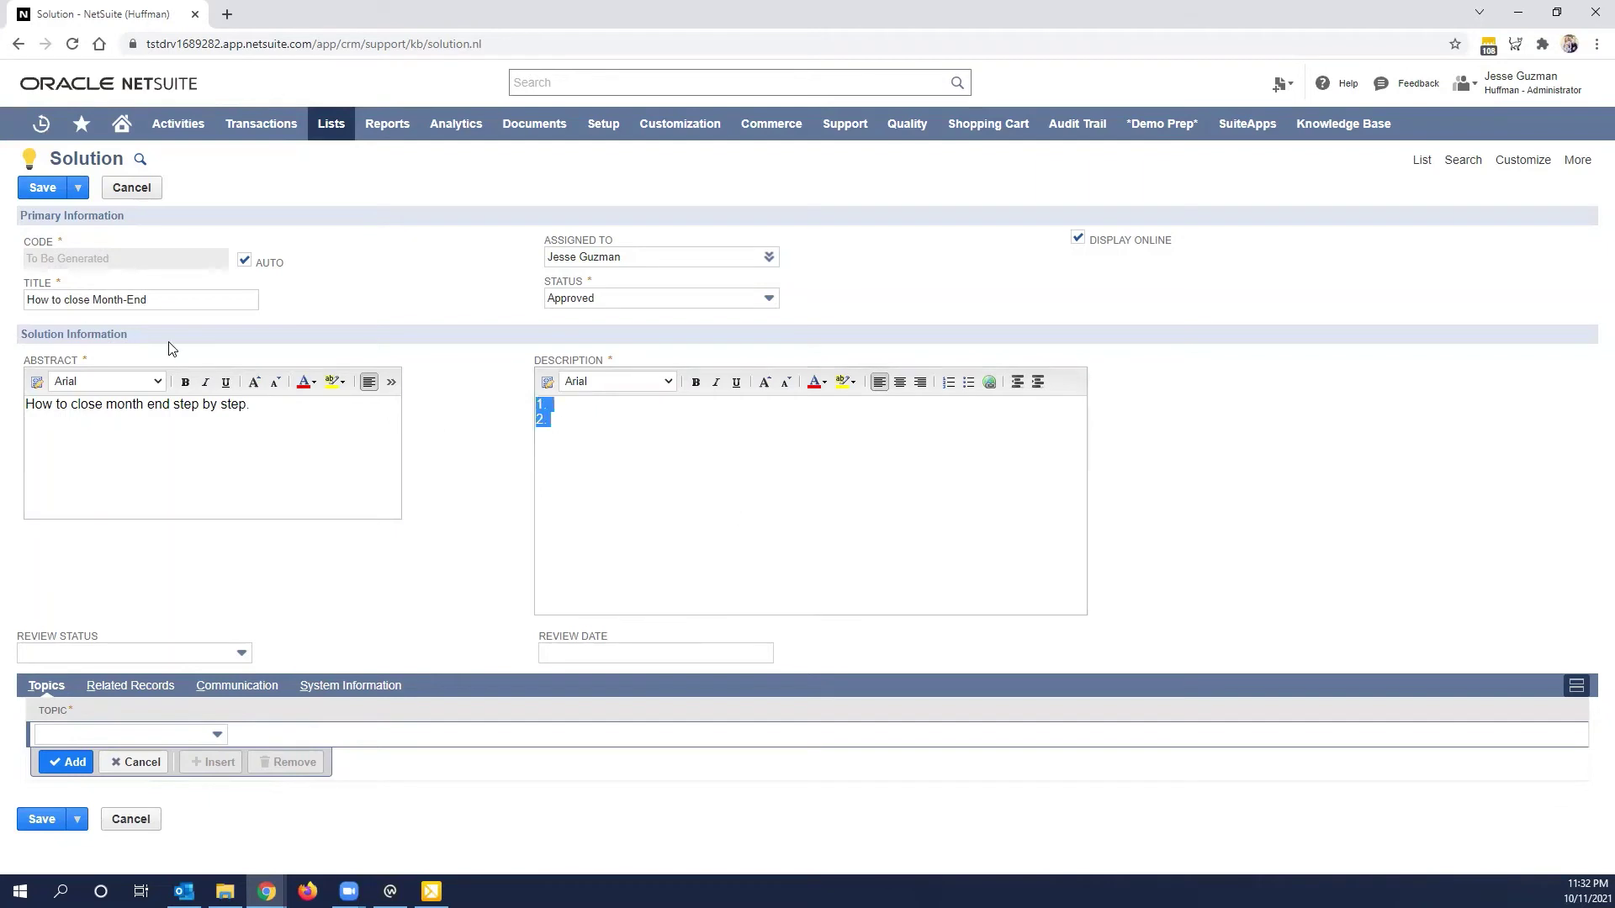
key(BackSpace)
click(951, 383)
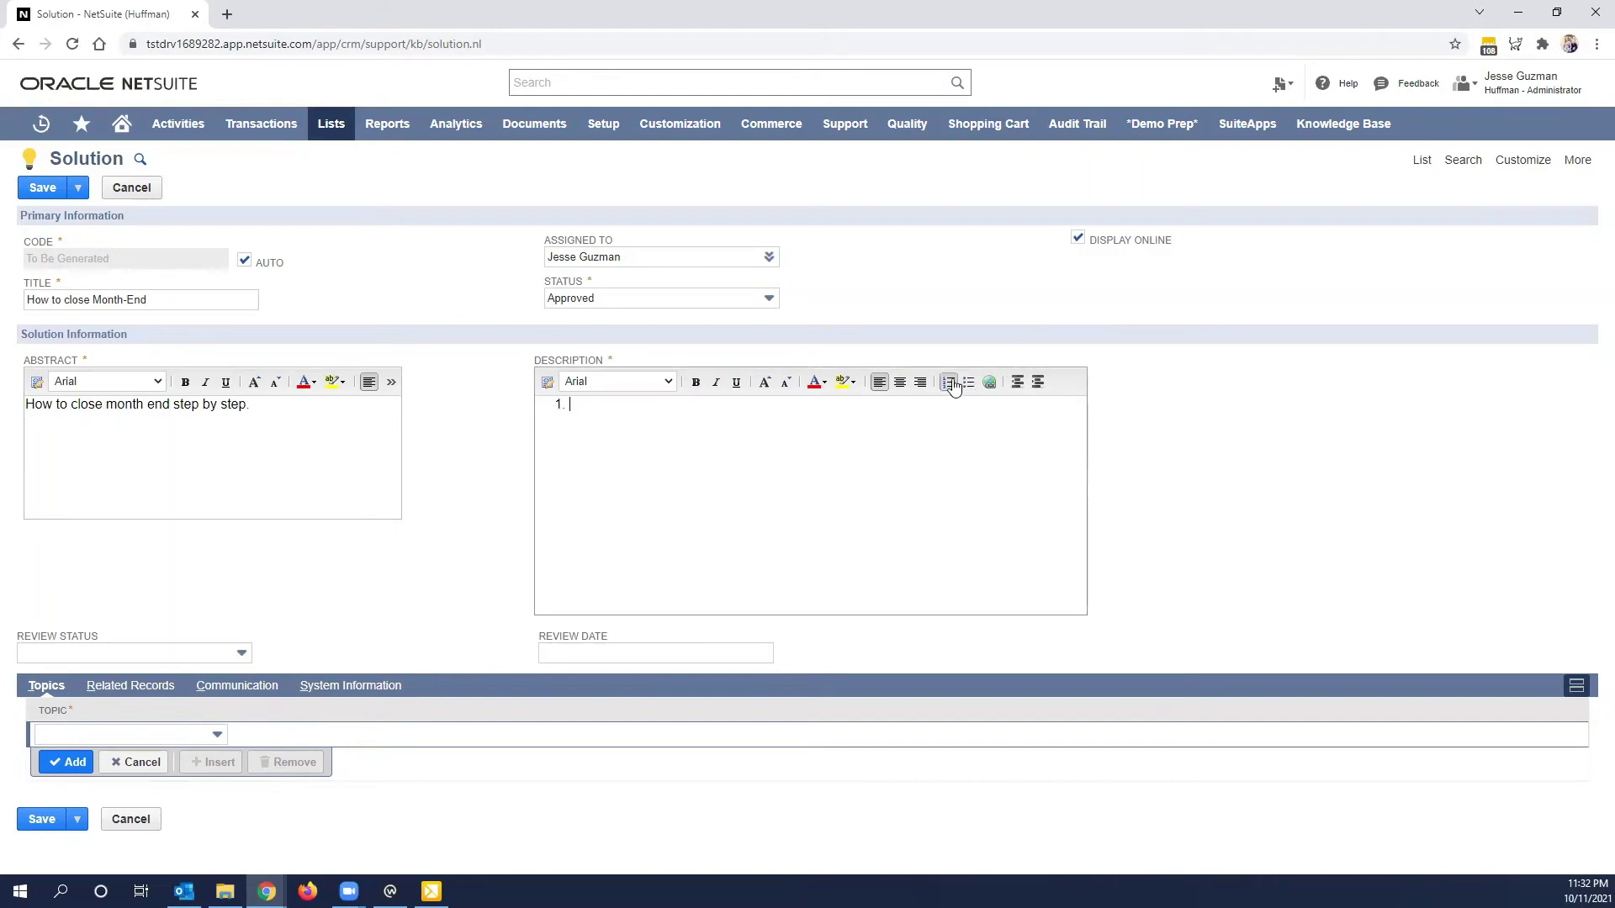
text(Step 1 )
text(Step 2)
click(1028, 384)
click(970, 385)
click(121, 654)
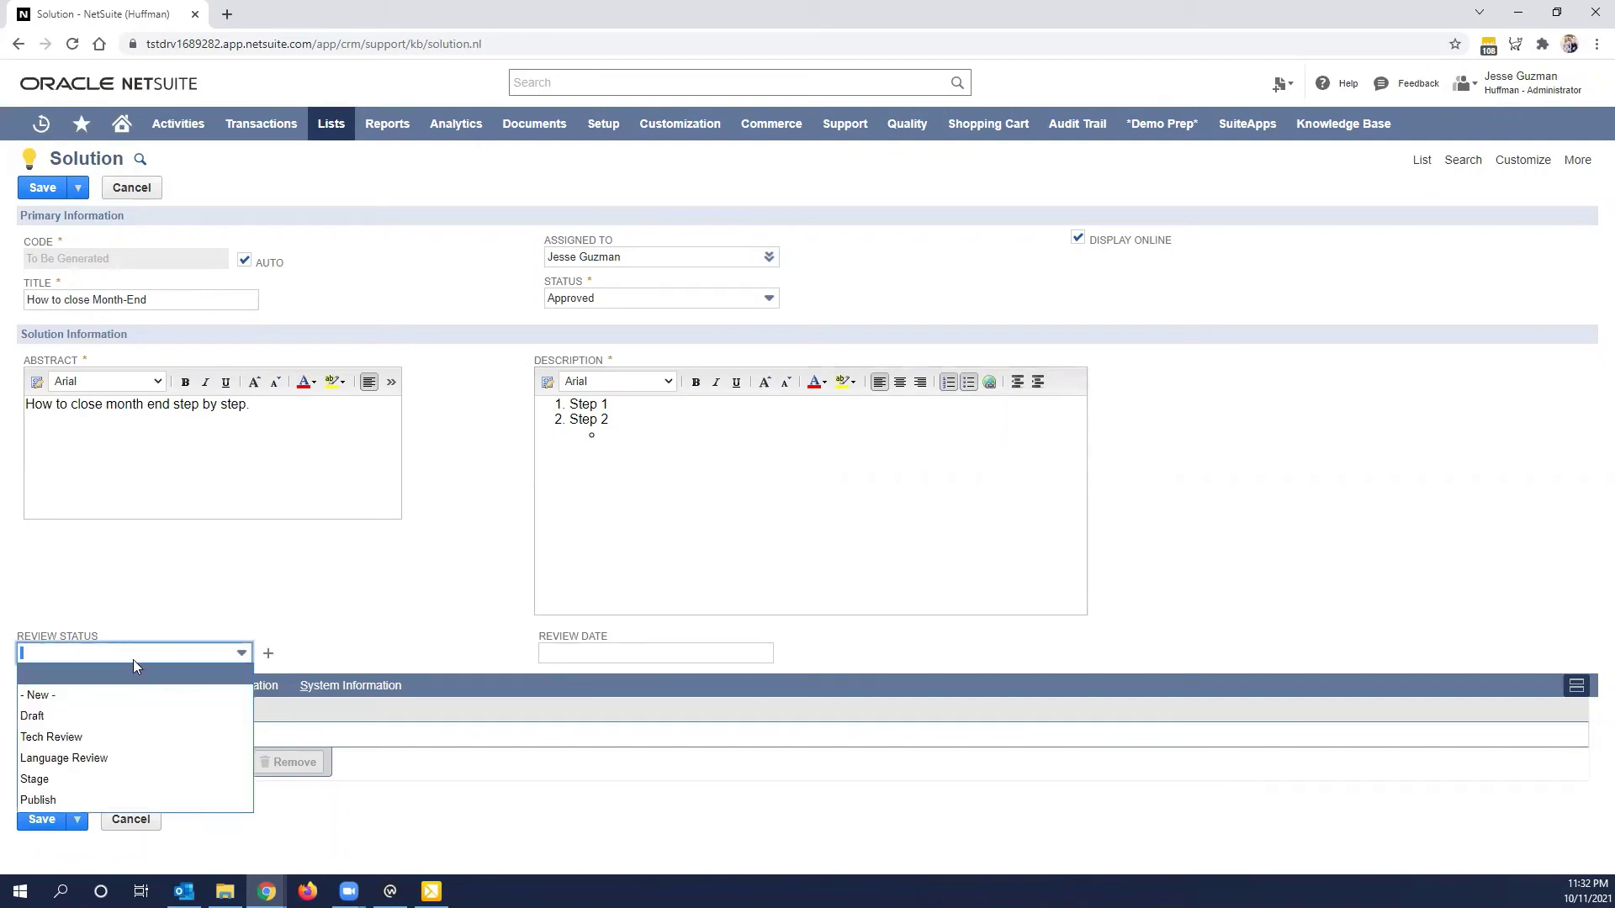
click(84, 636)
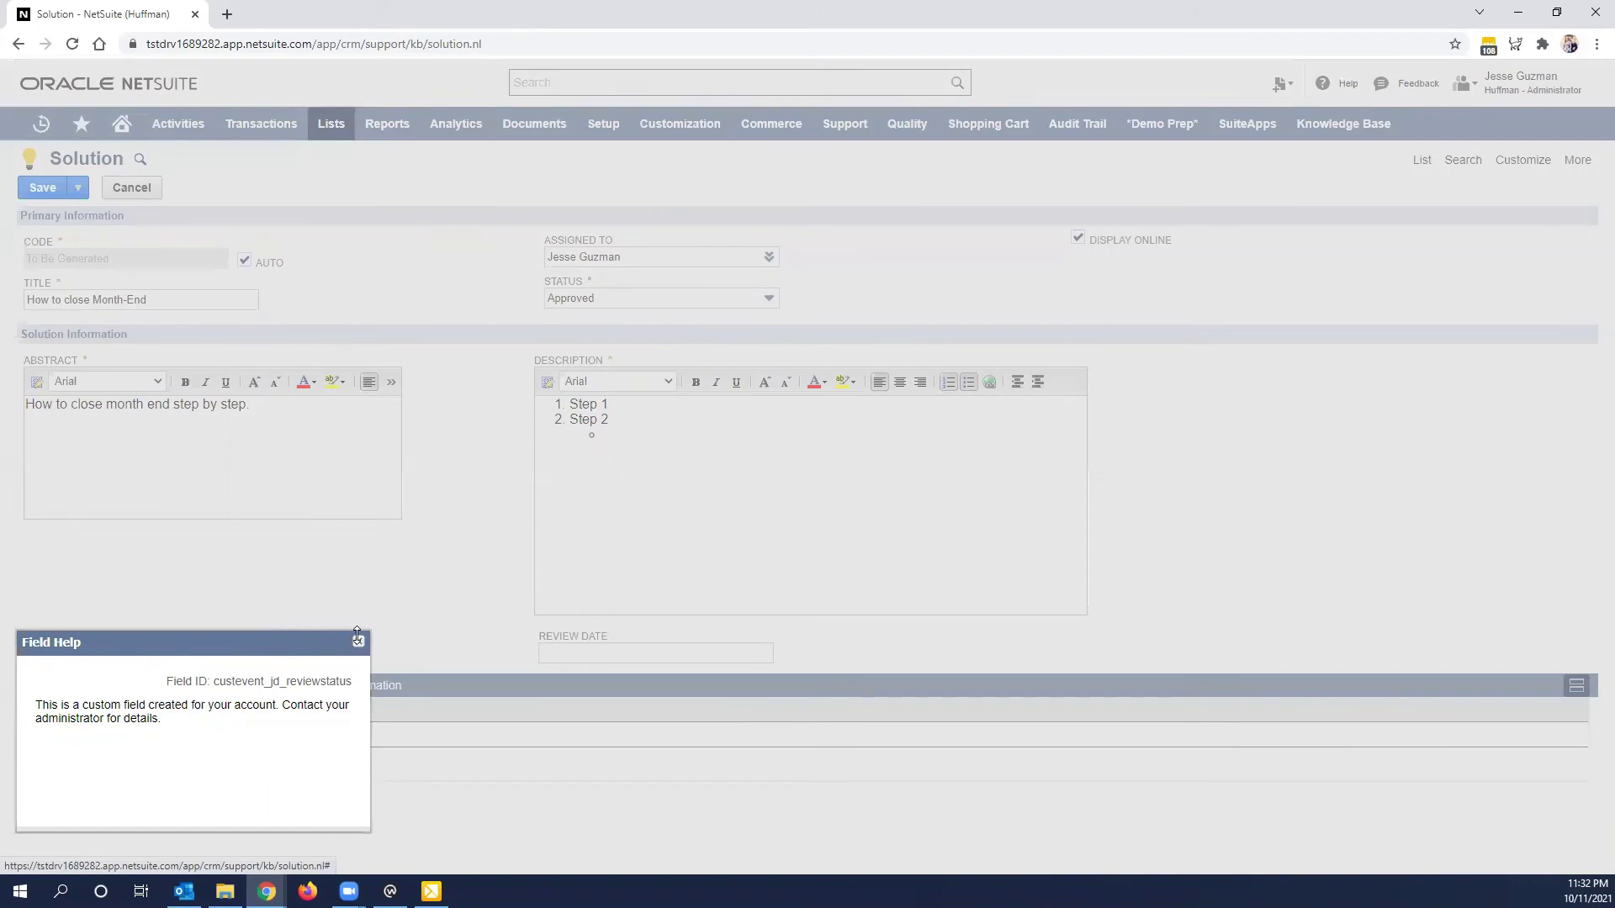
click(357, 639)
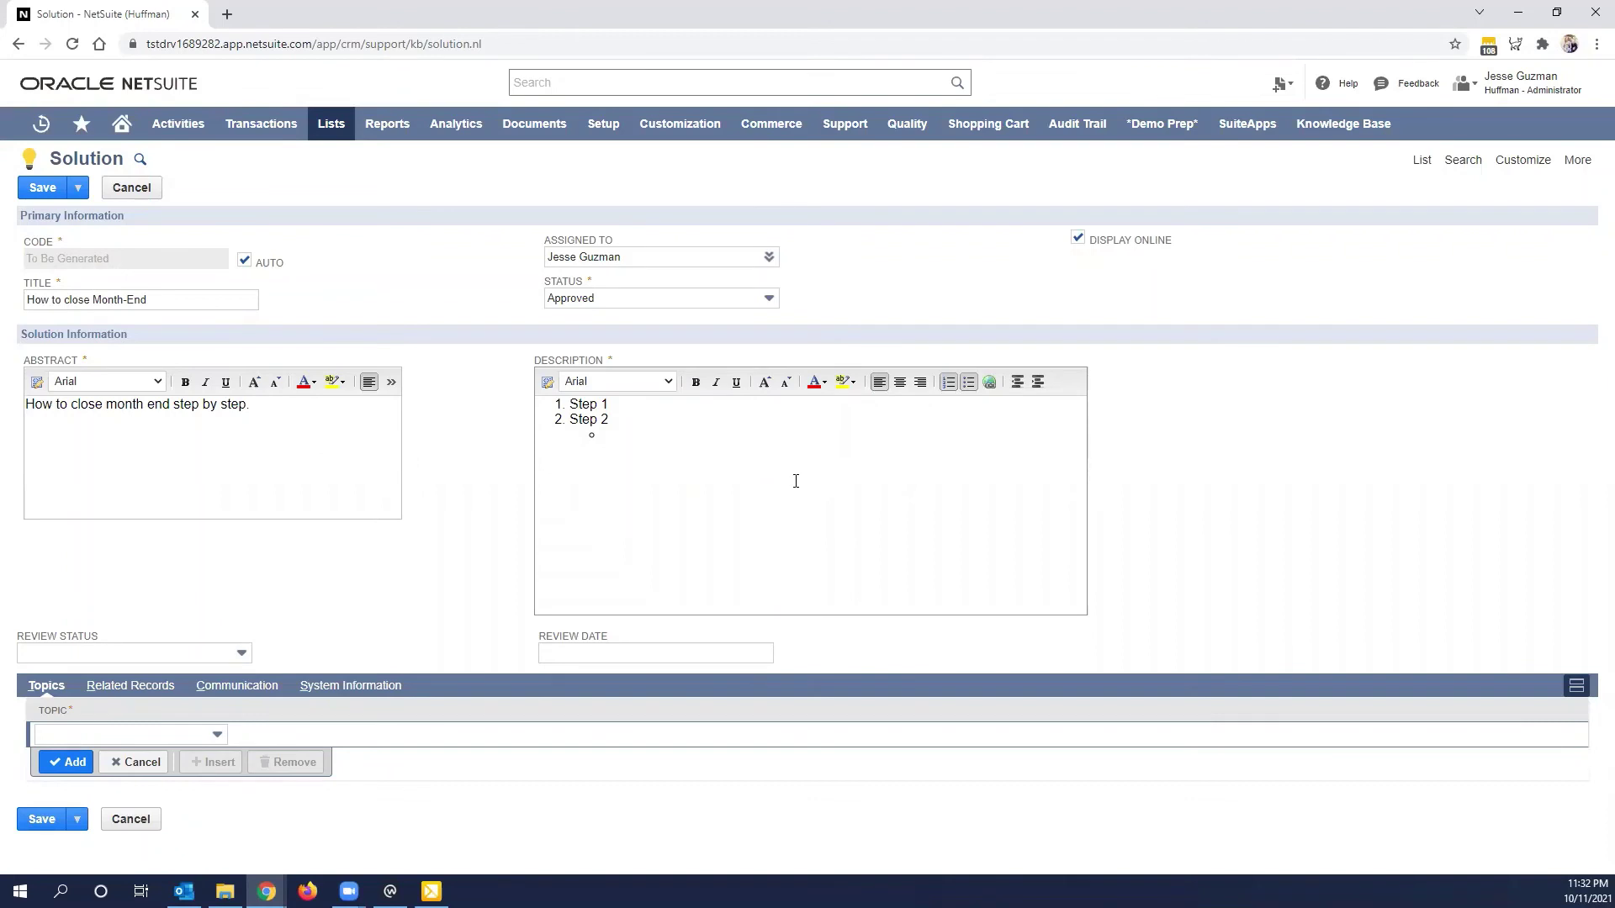
Step: Add Month-End Close as a topic row on the solution
click(100, 739)
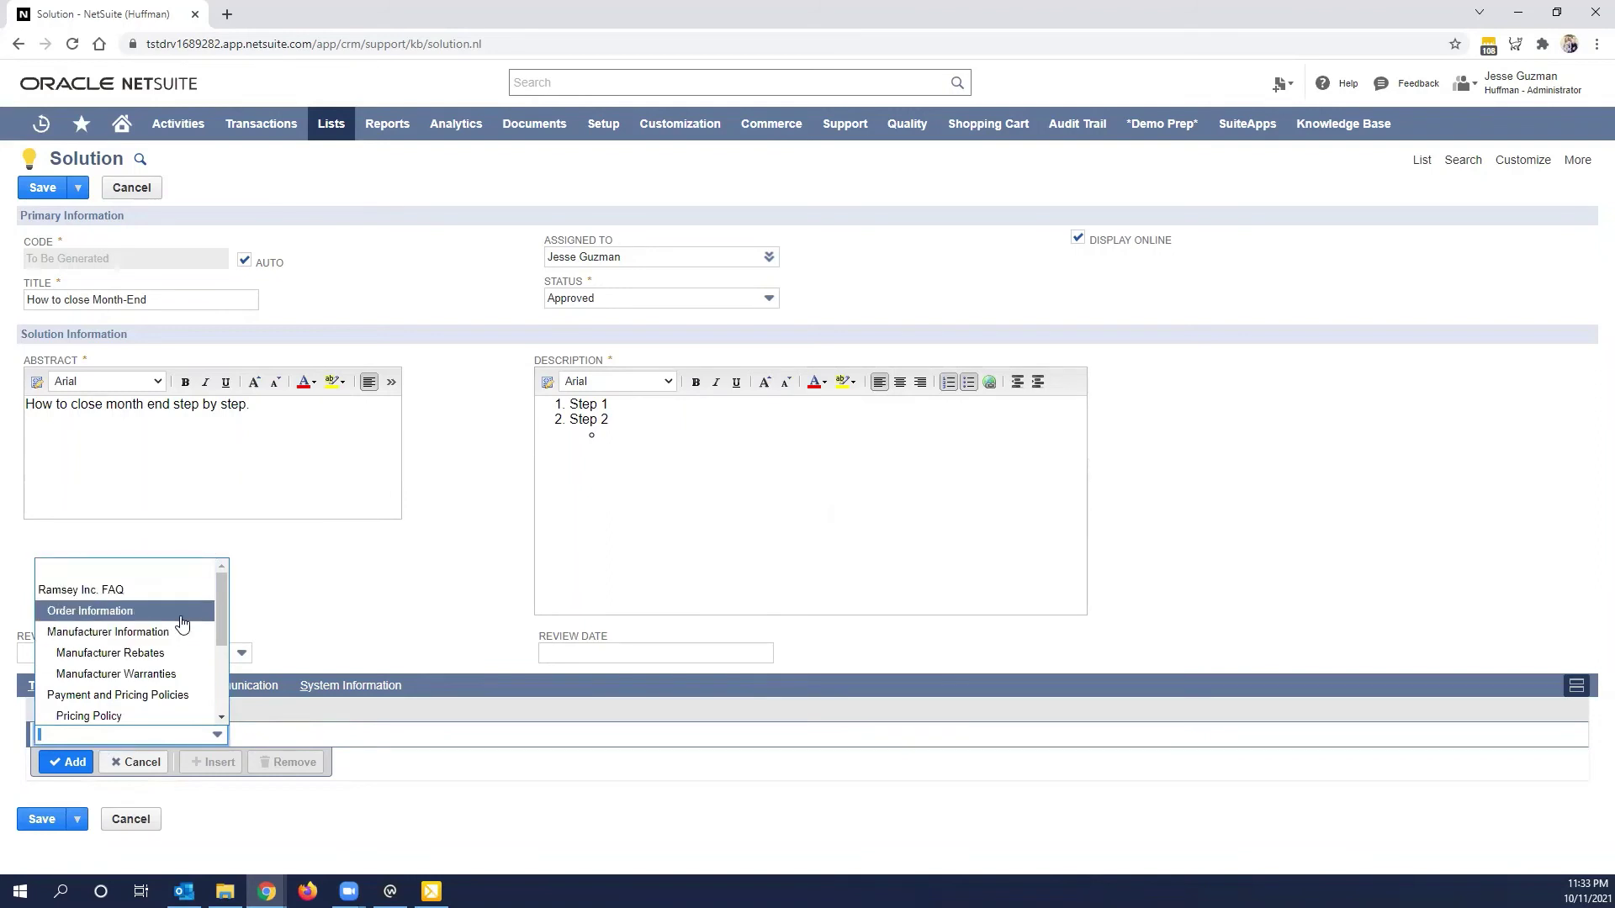
scroll(168, 611, down, 3)
click(87, 715)
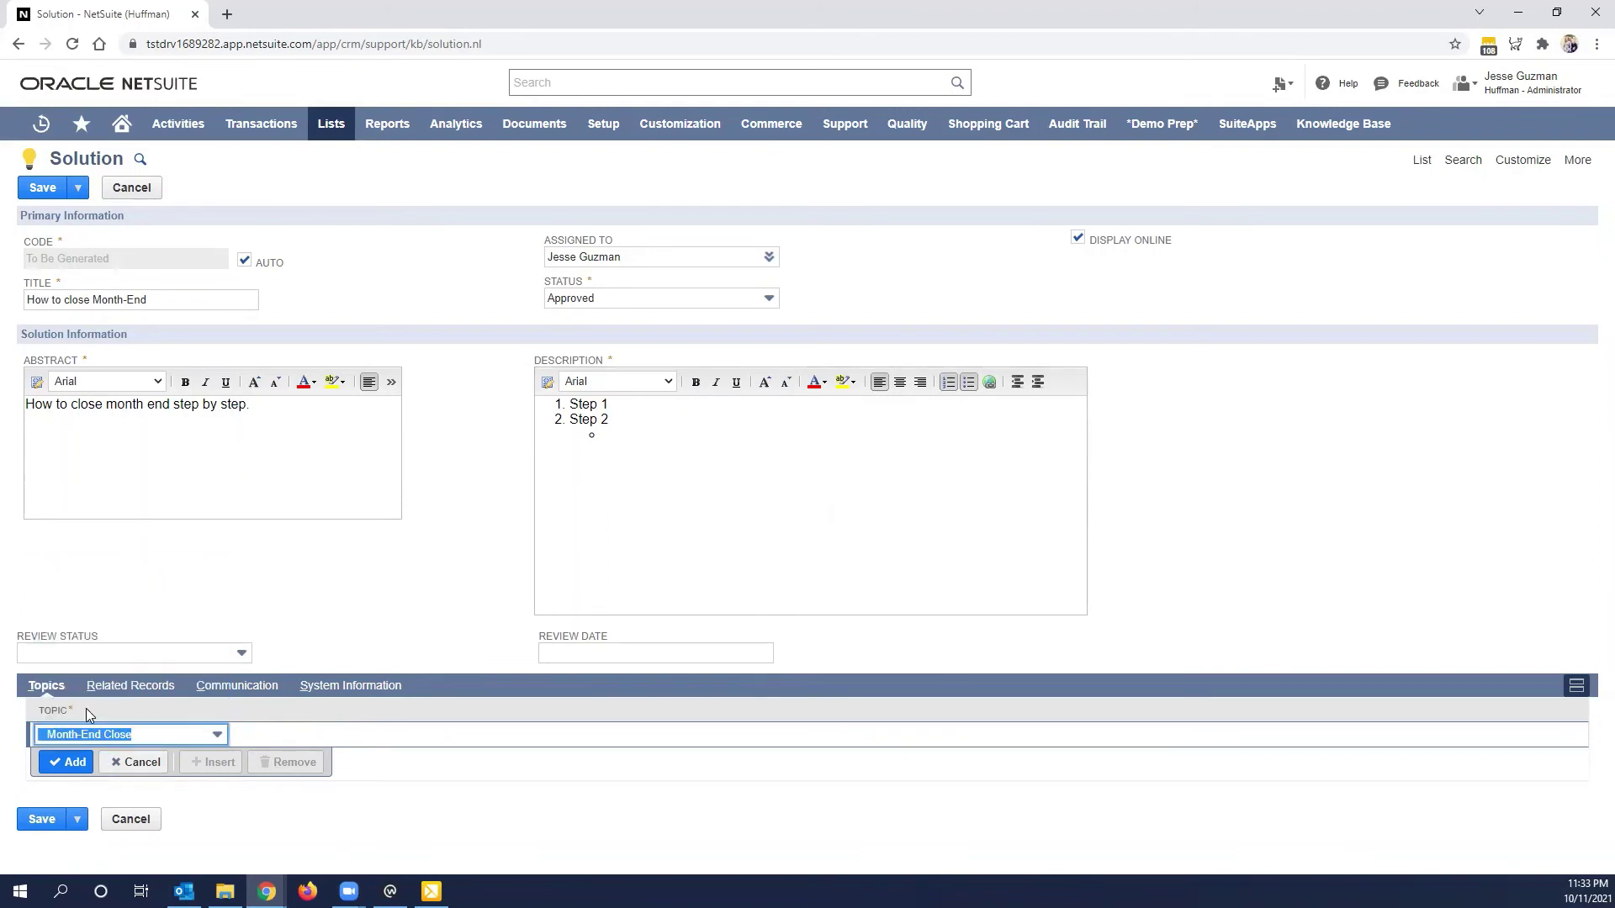
click(68, 763)
Step: Review the Related Records subtab, then save the solution
click(108, 759)
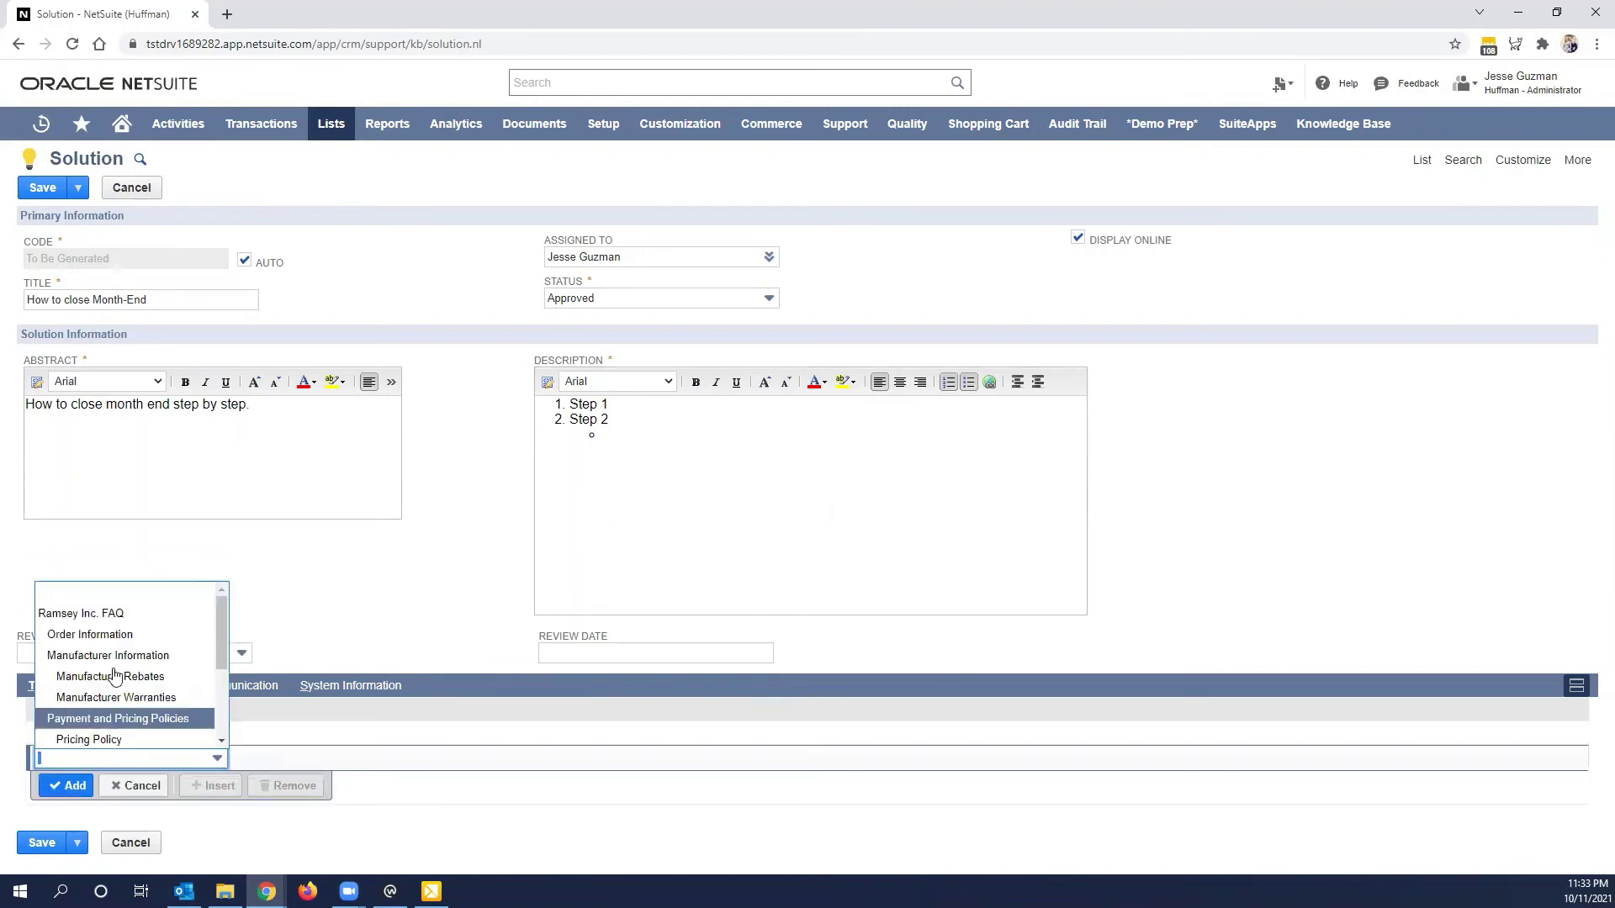
scroll(118, 673, down, 3)
scroll(104, 702, up, 5)
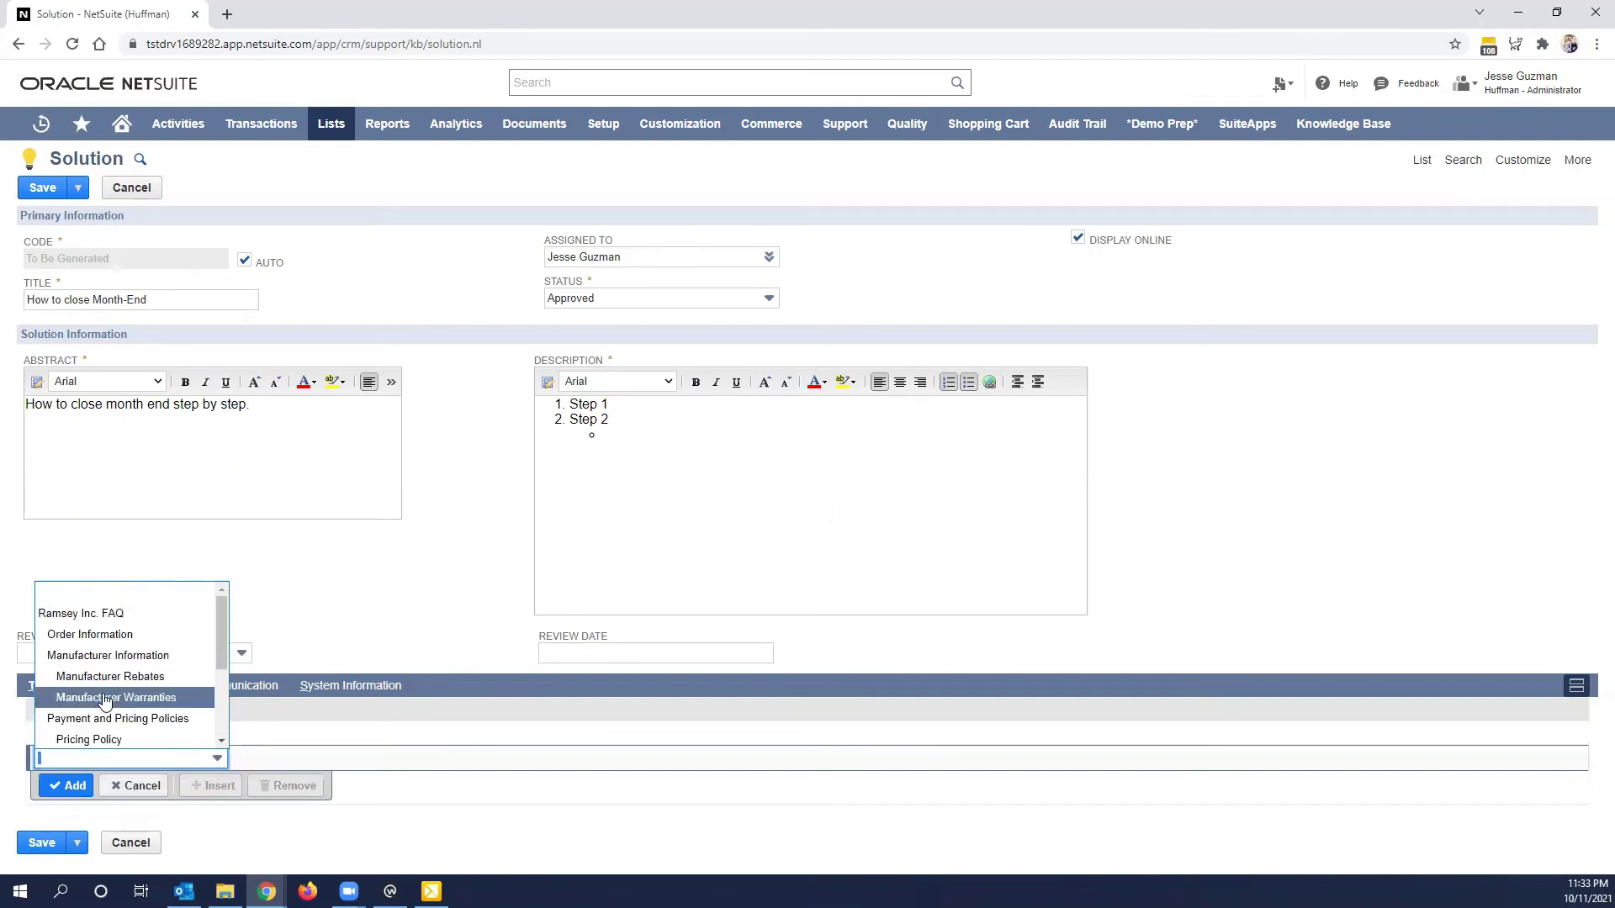
click(410, 607)
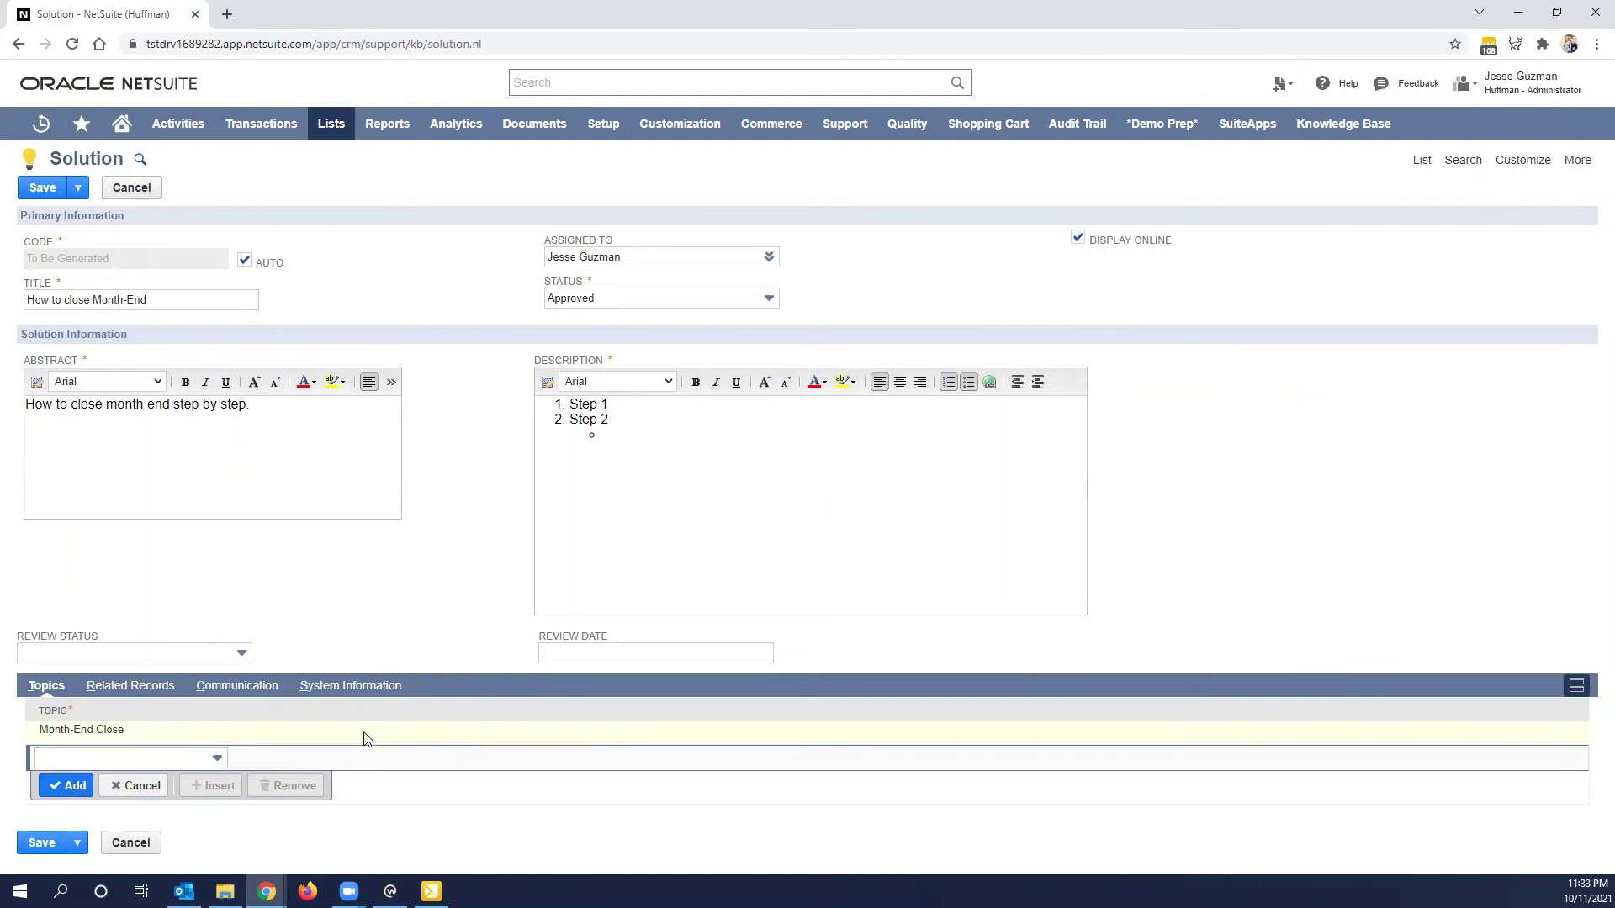
click(160, 694)
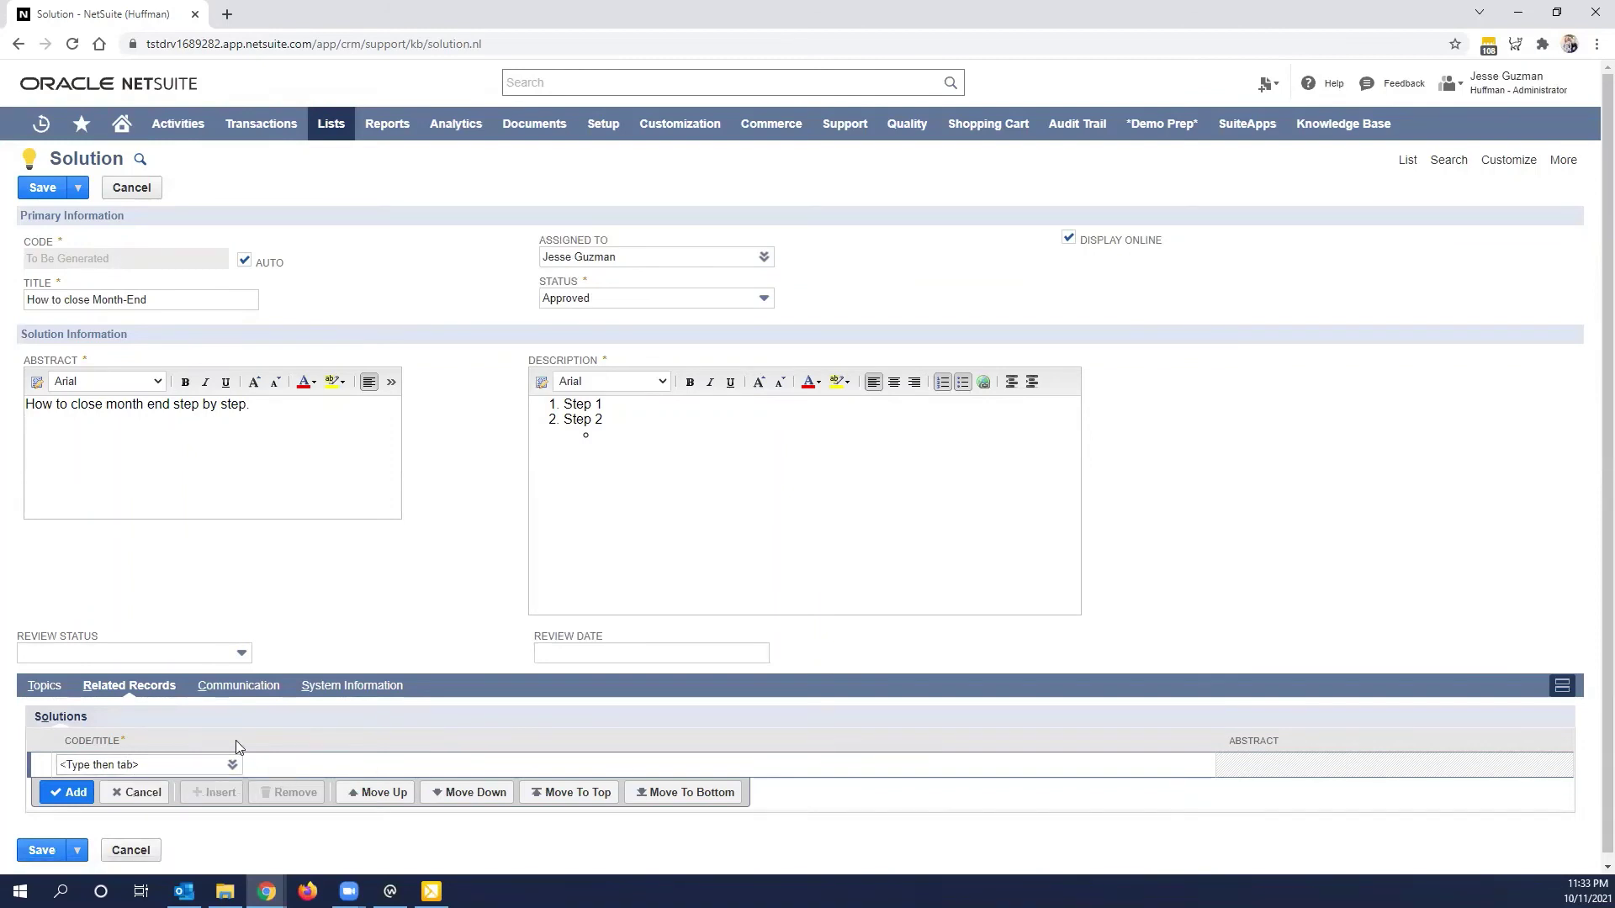
click(44, 686)
click(42, 188)
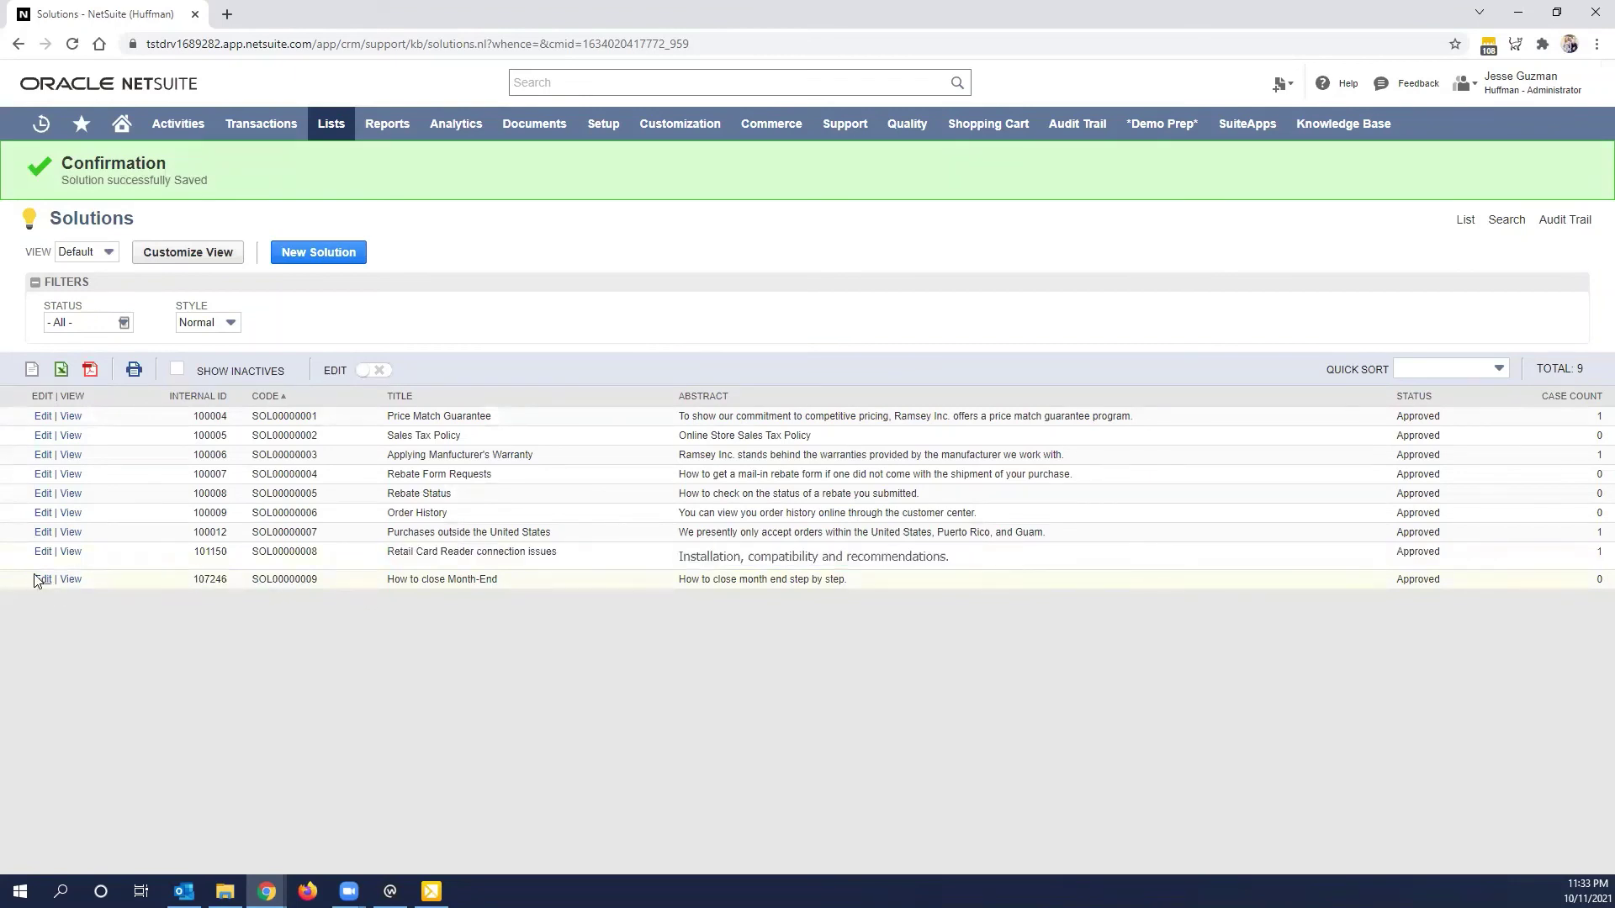
Step: View the How to close Month-End solution's related cases and solutions, then return to the Solutions list
click(67, 579)
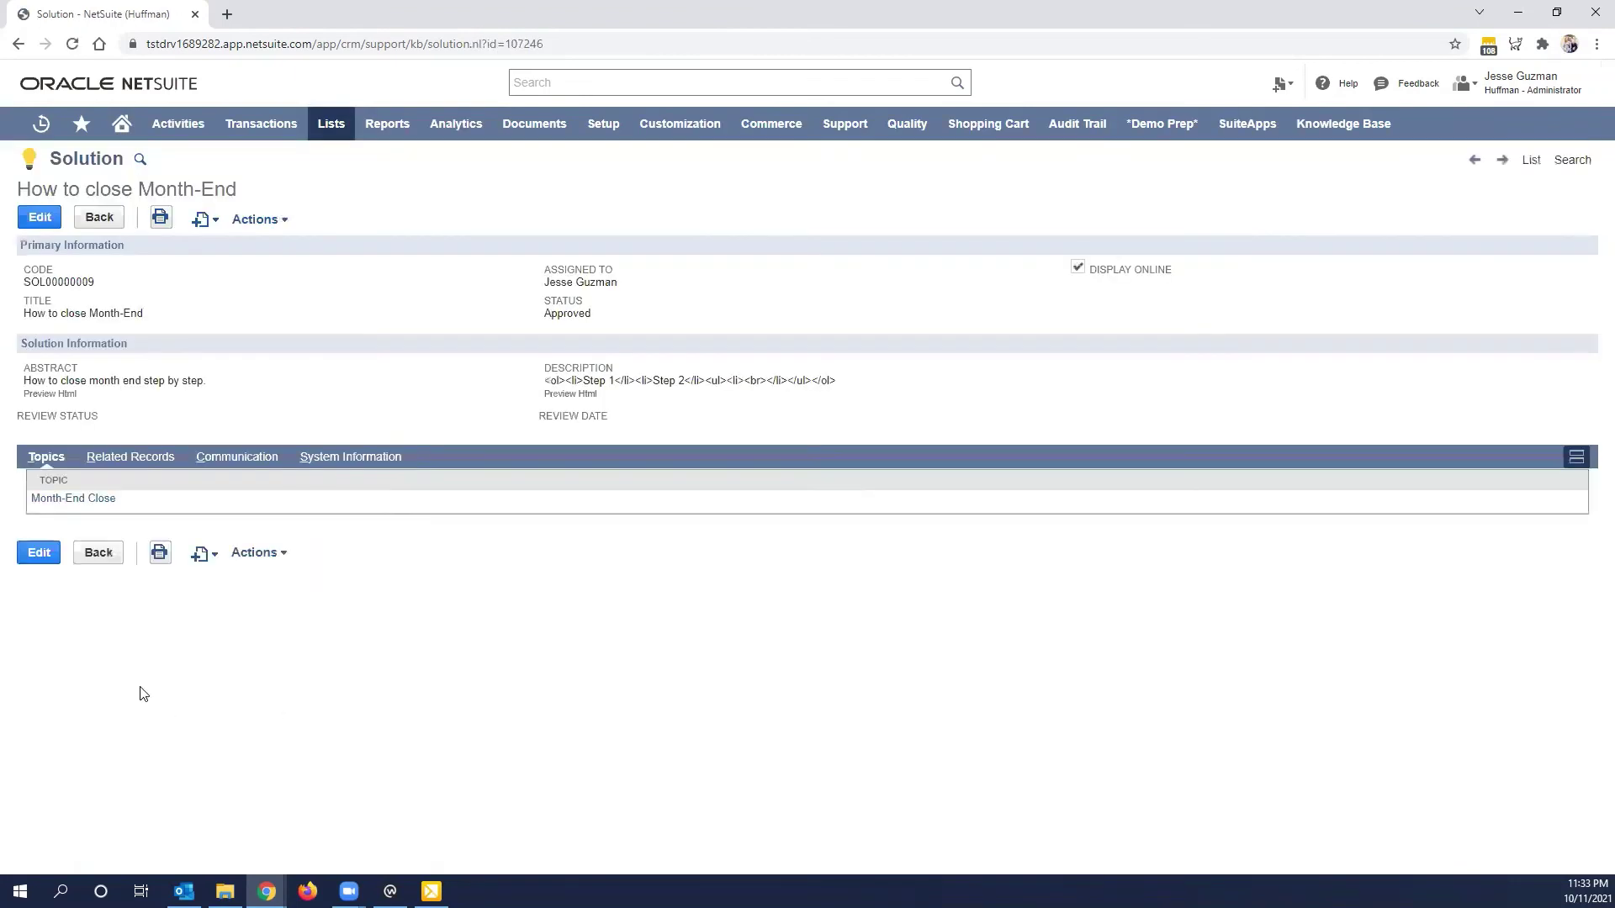
click(135, 458)
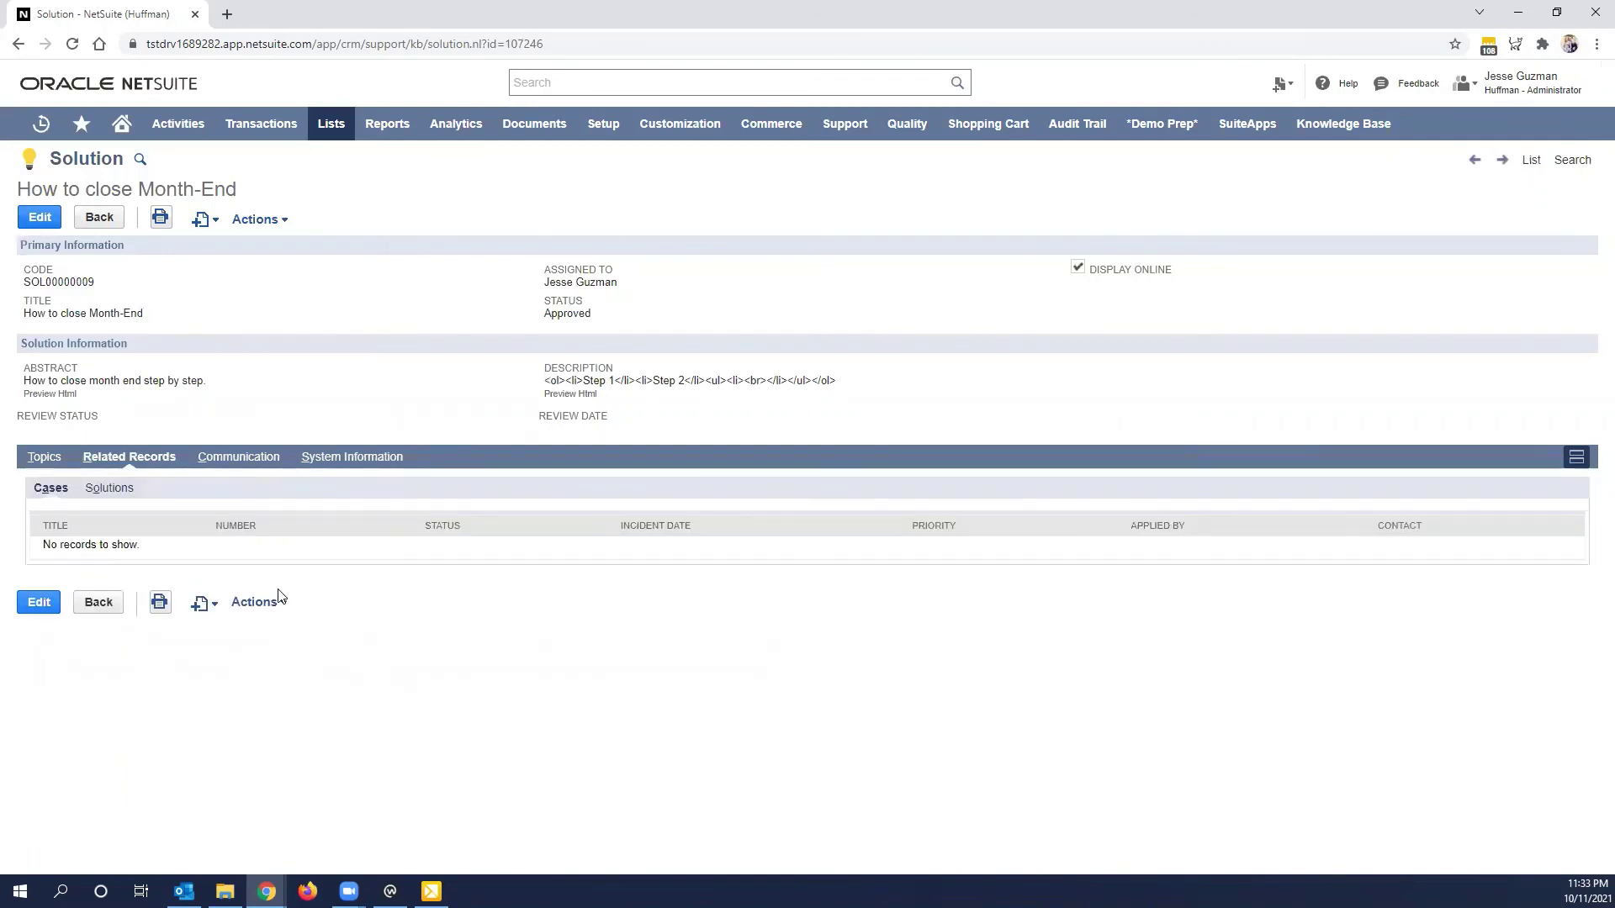
mouse_move(285, 611)
click(94, 491)
click(37, 498)
click(1531, 161)
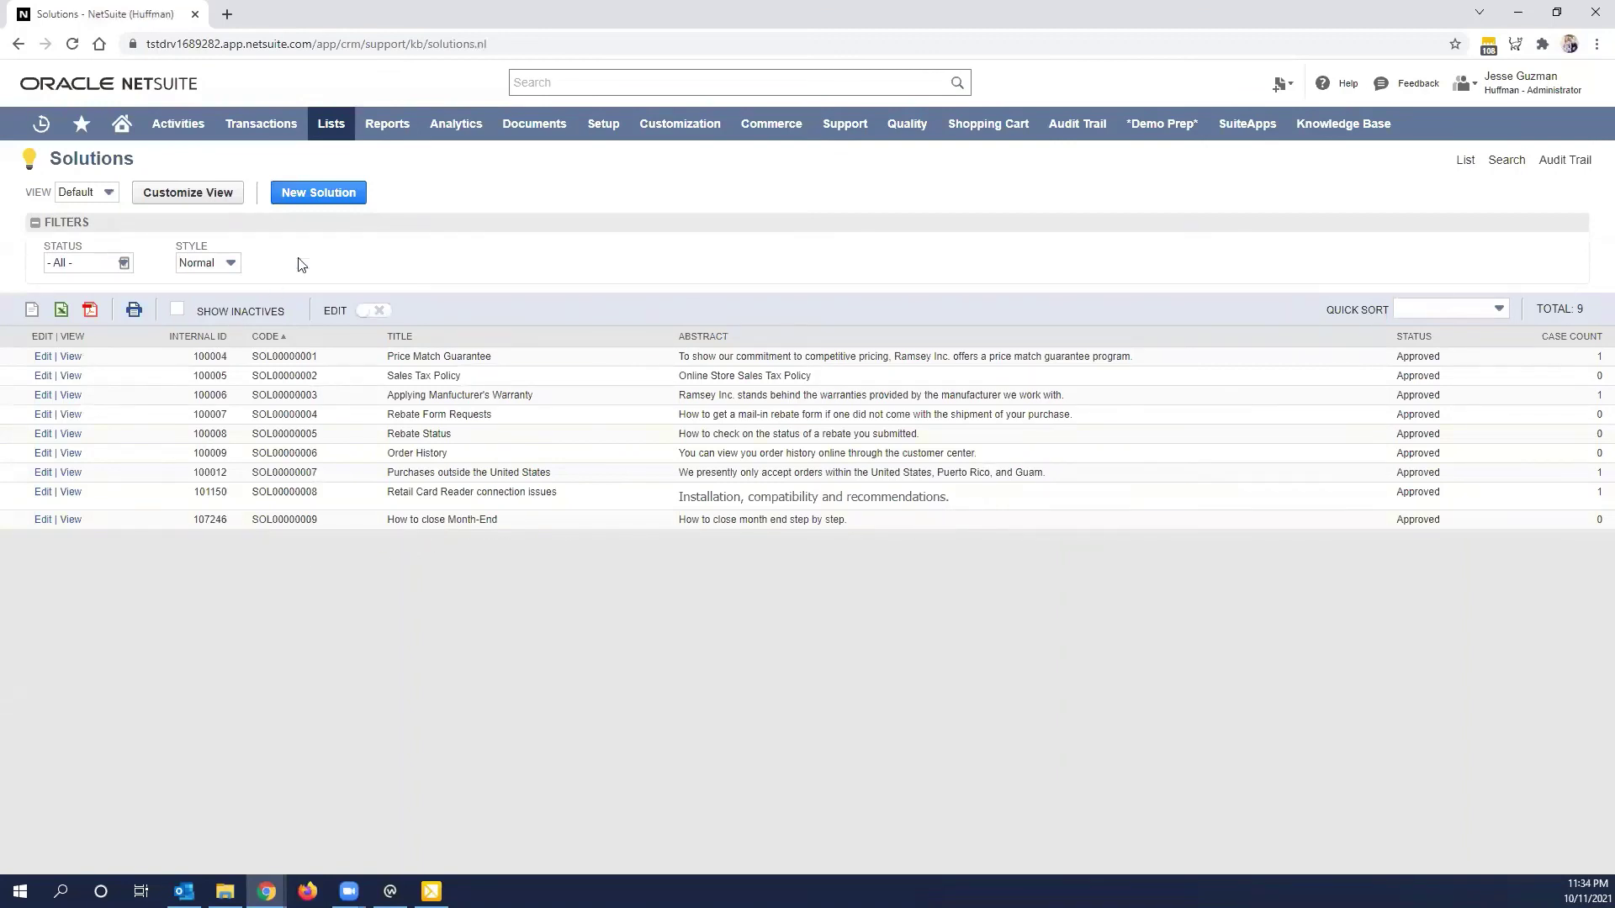
Step: From Lists > Support > Knowledge Base, start a new published topic for Month-End Close
mouse_move(340, 130)
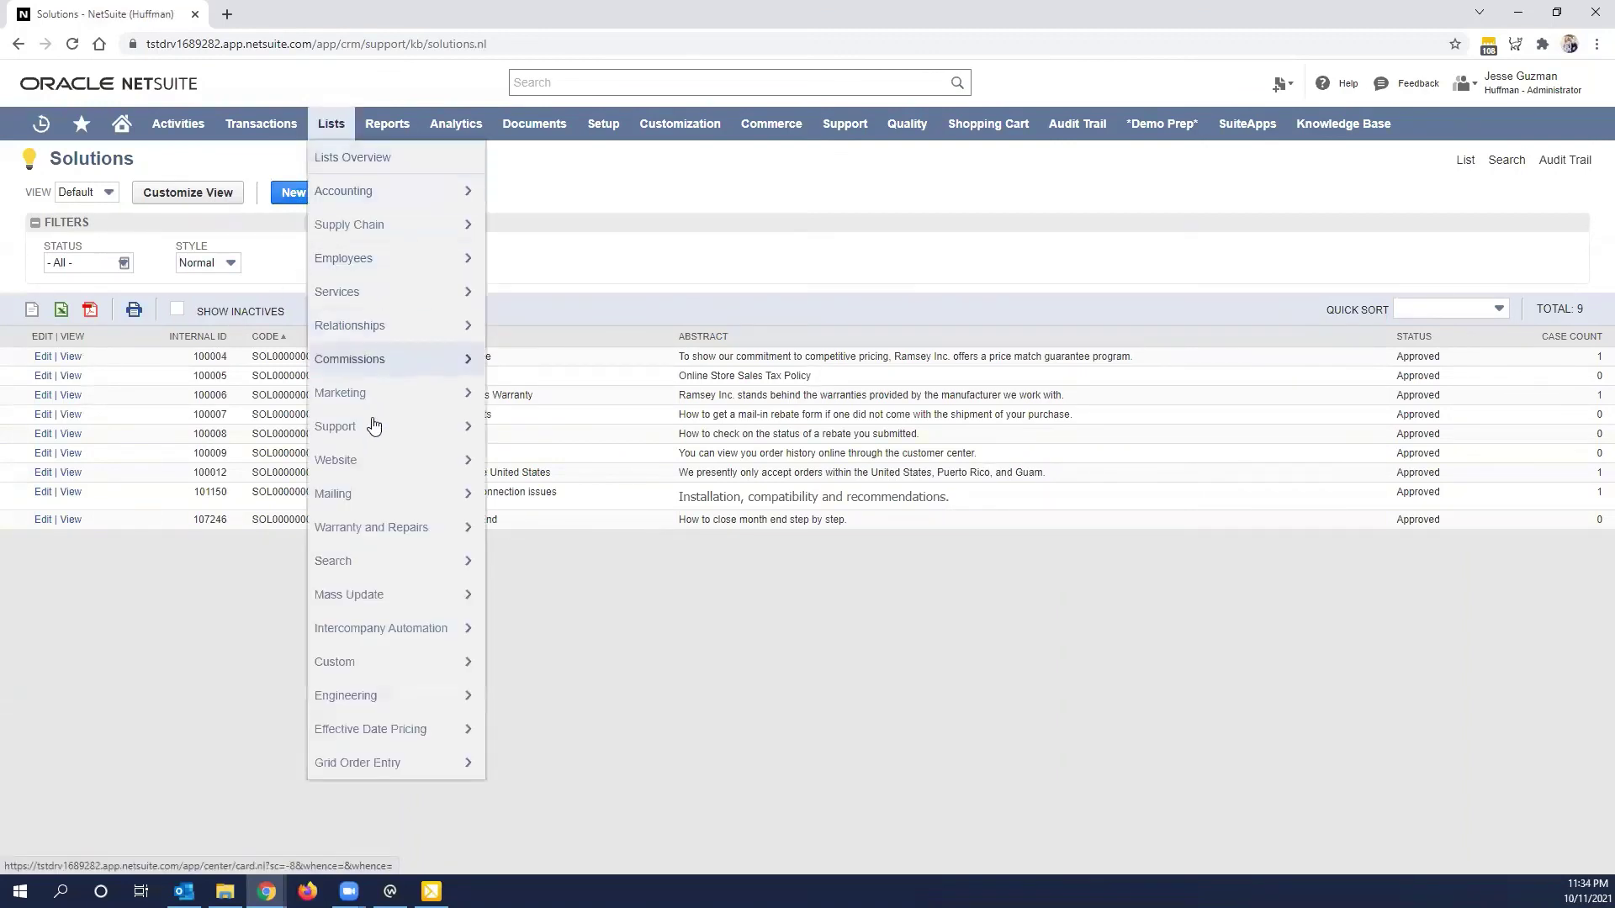
mouse_move(395, 427)
click(508, 526)
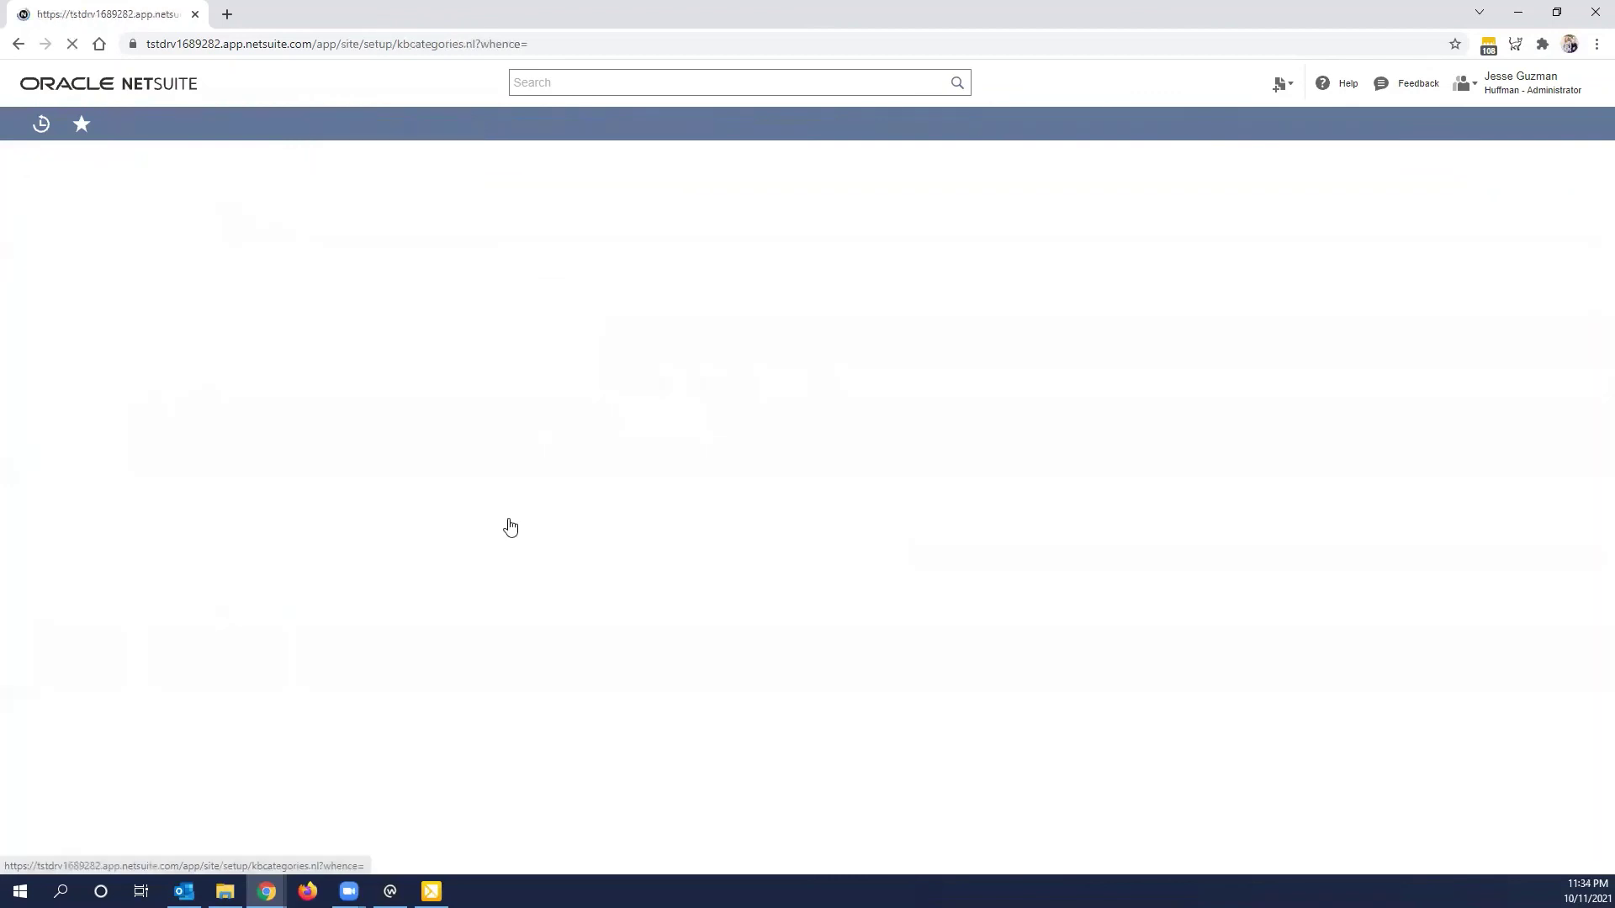
click(48, 193)
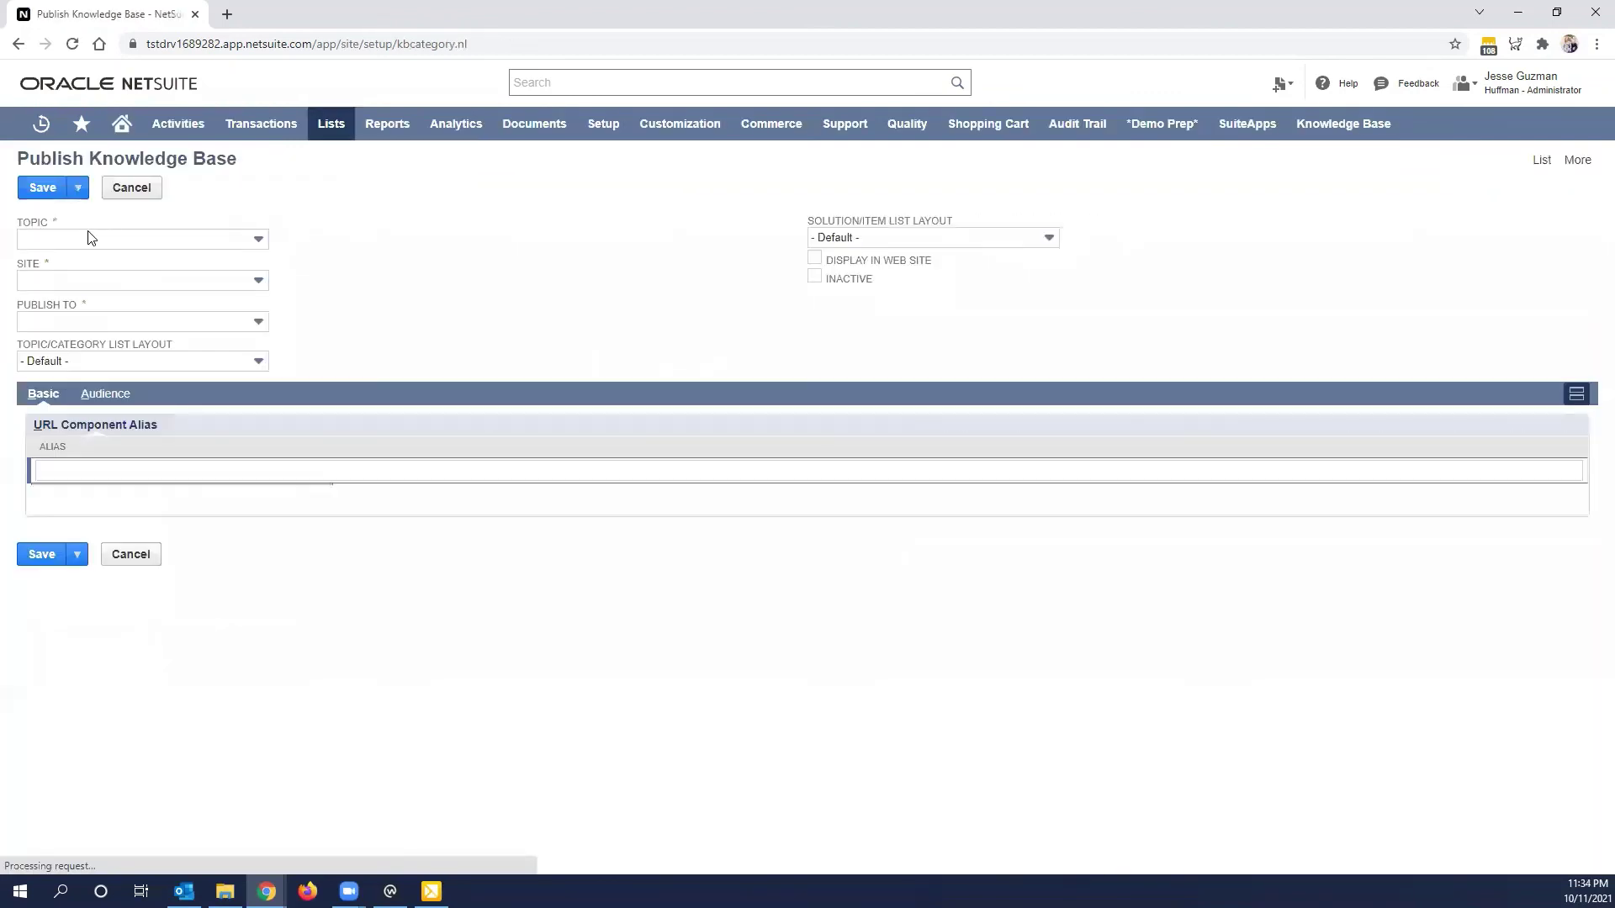
click(91, 238)
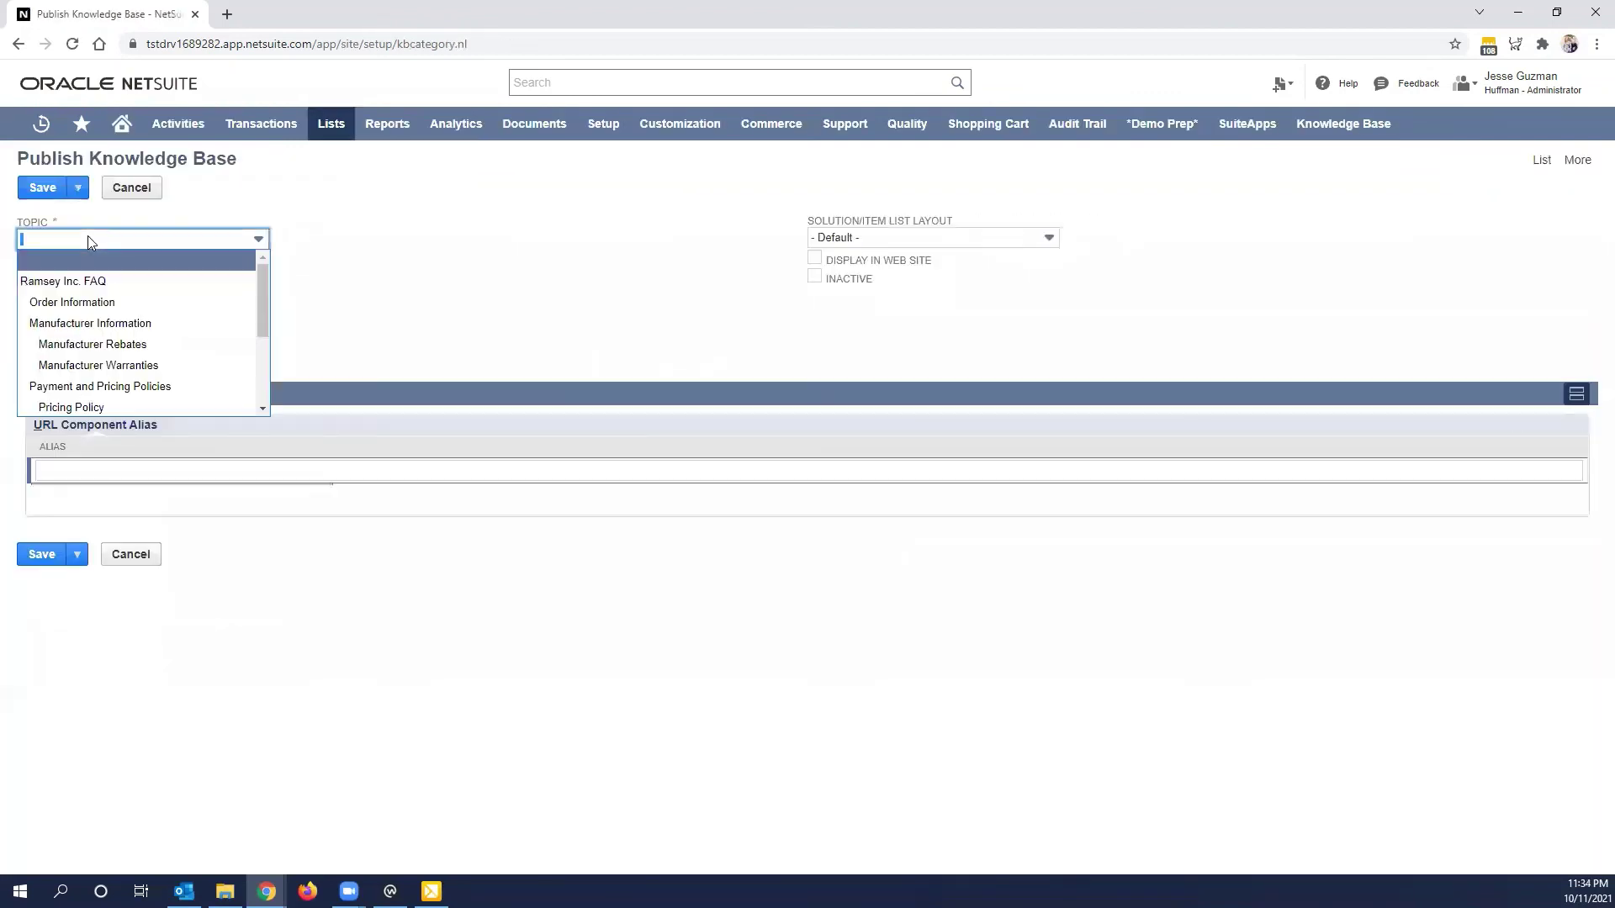
scroll(93, 371, down, 5)
click(75, 402)
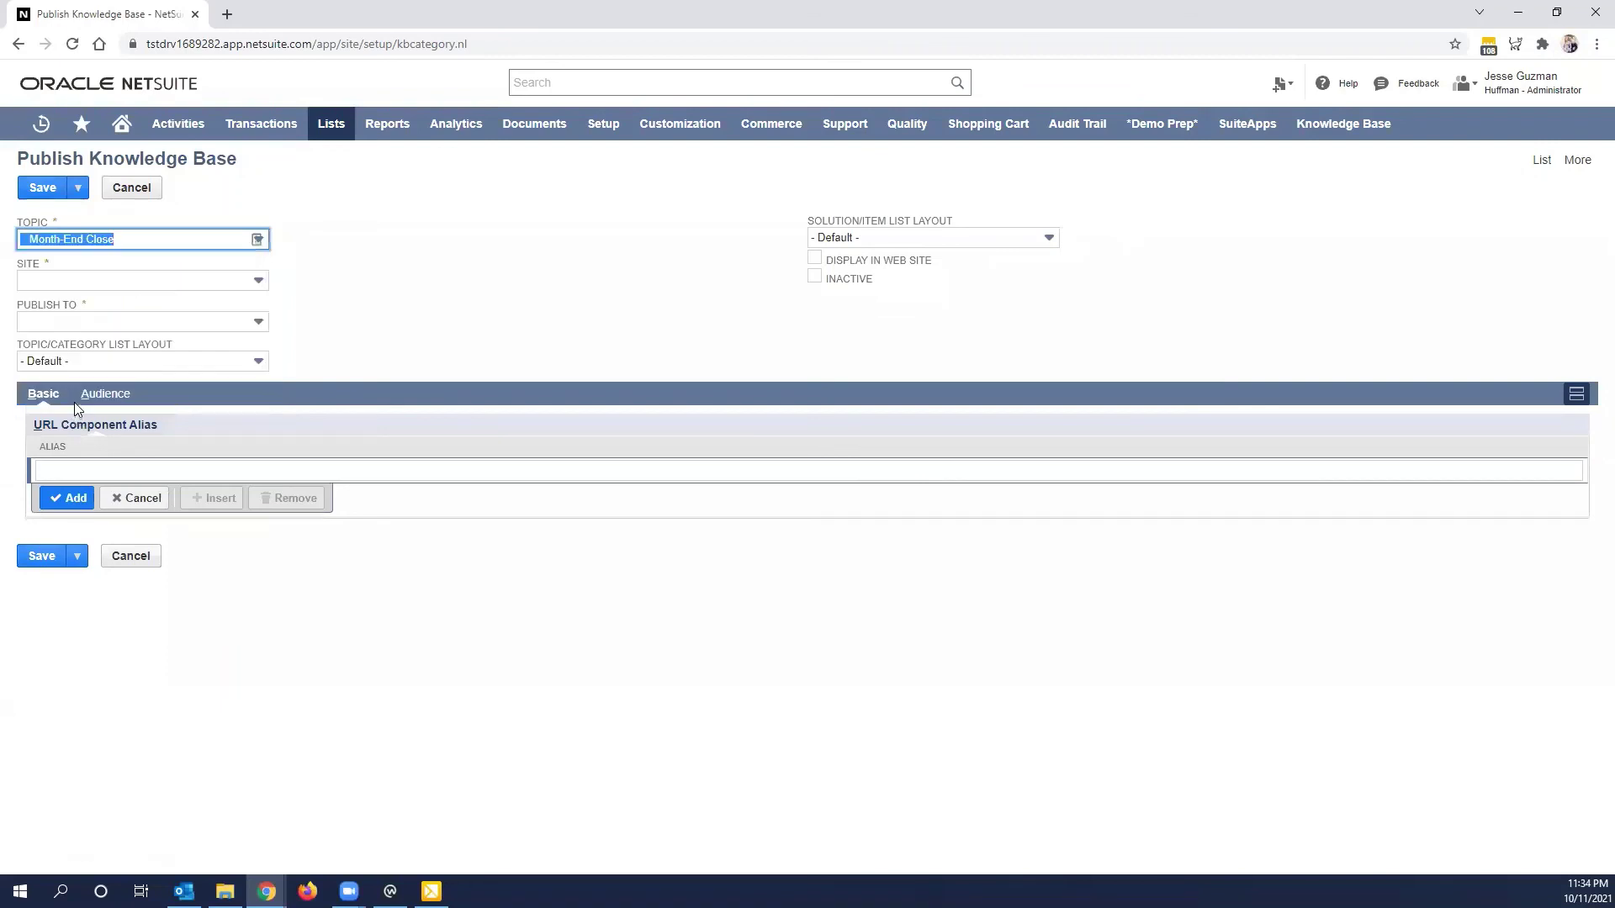
Step: Publish it to the Huffman Manufacturing Knowledge Base for all employees and save
click(92, 282)
click(79, 343)
click(68, 324)
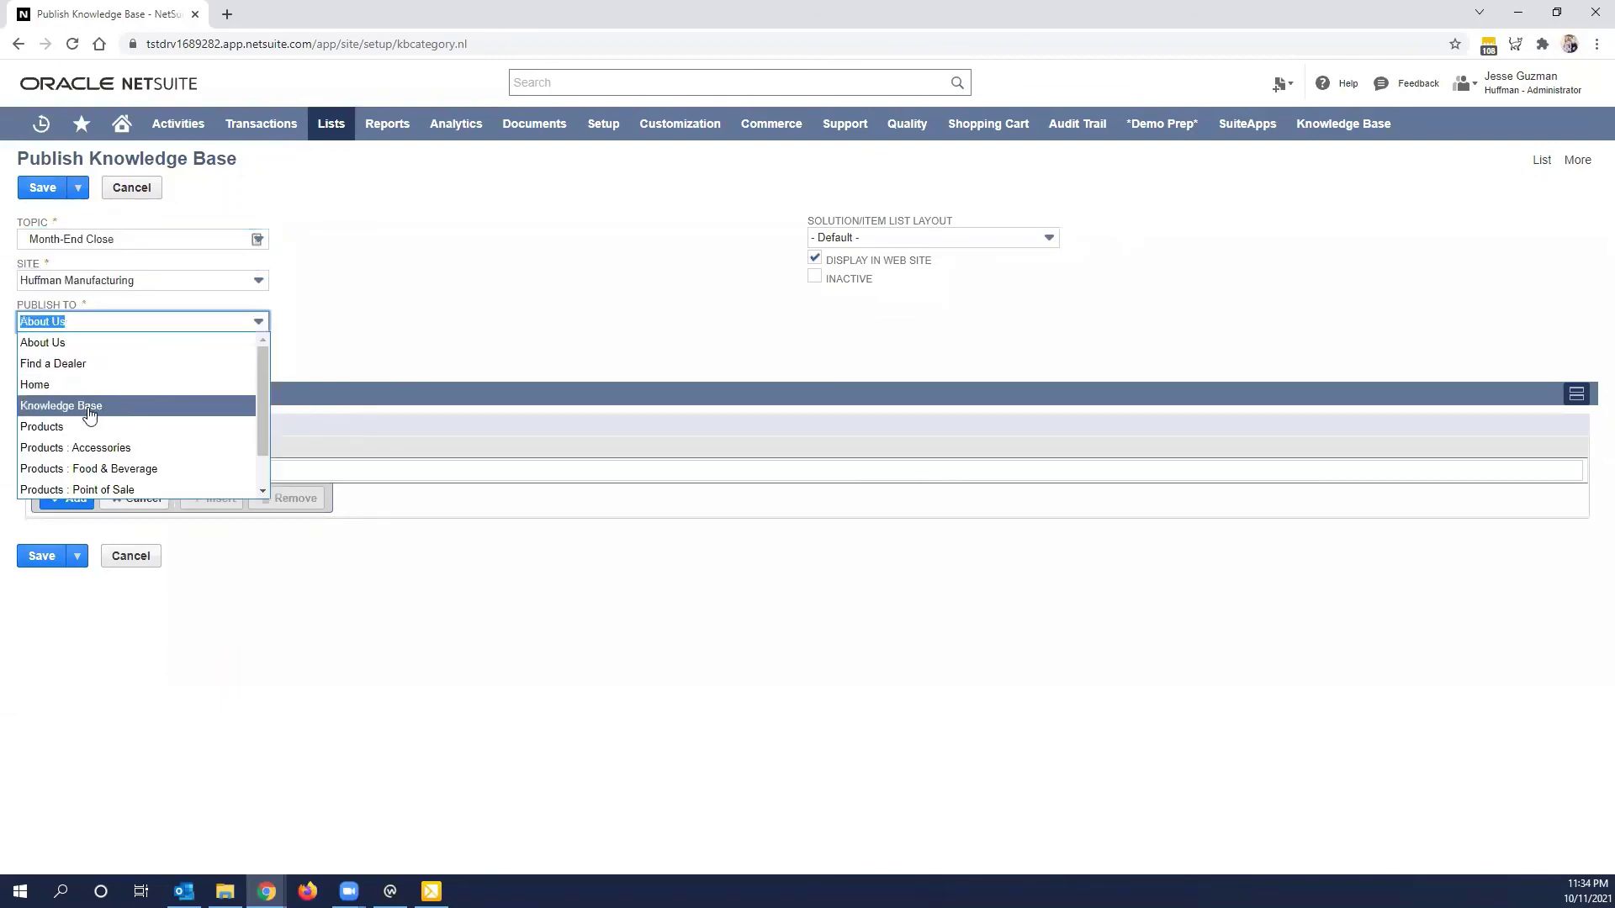
click(84, 406)
click(93, 395)
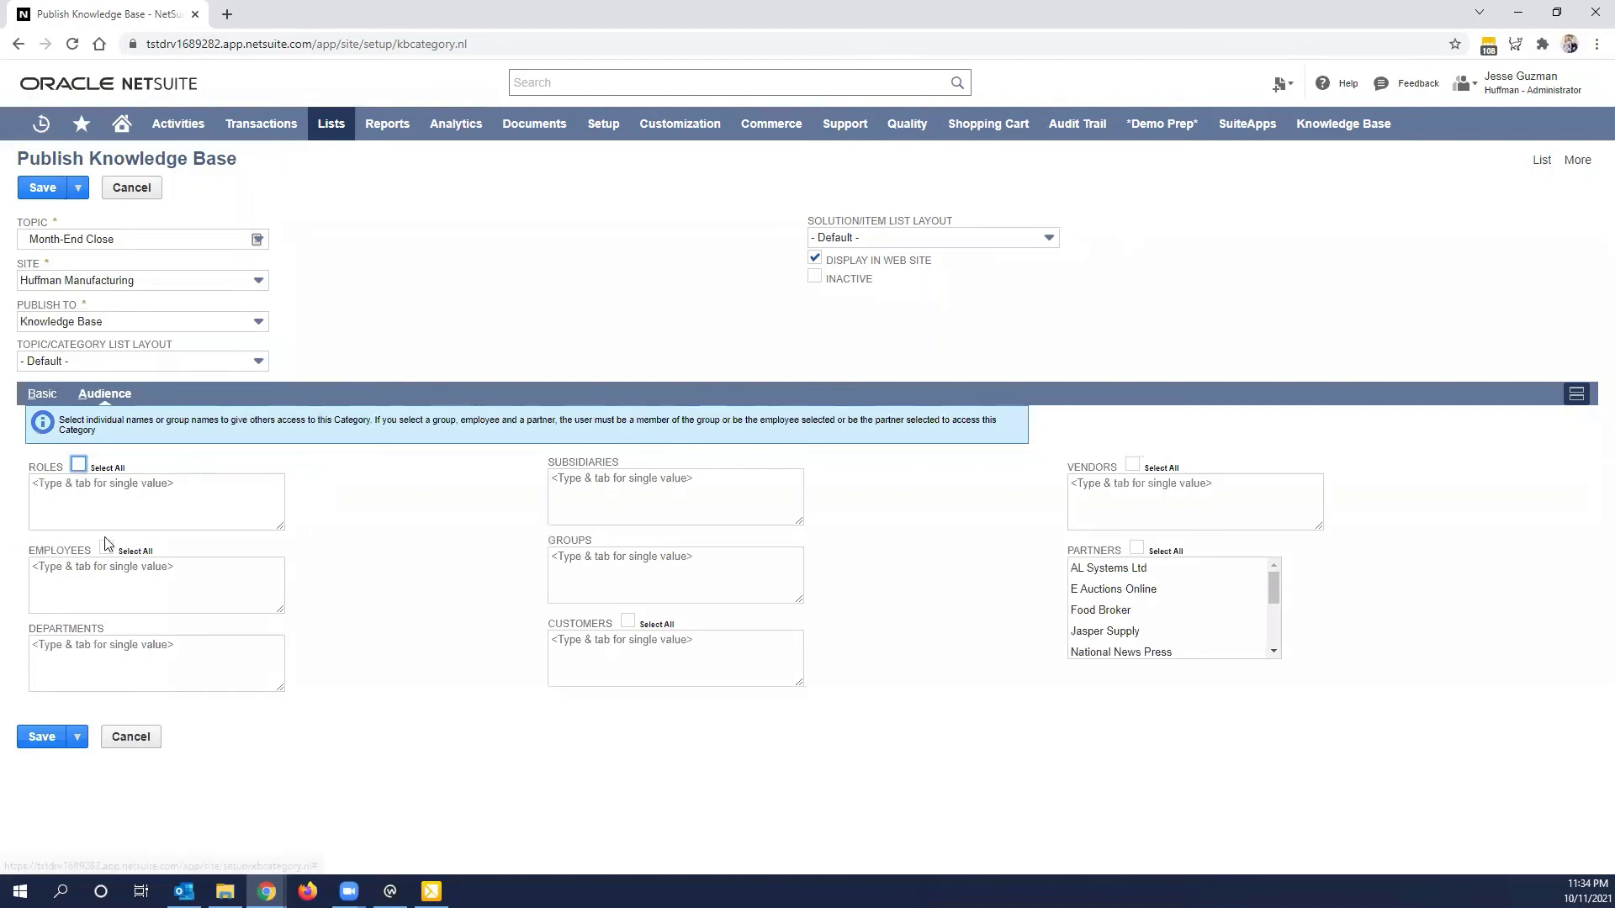
click(106, 547)
click(46, 188)
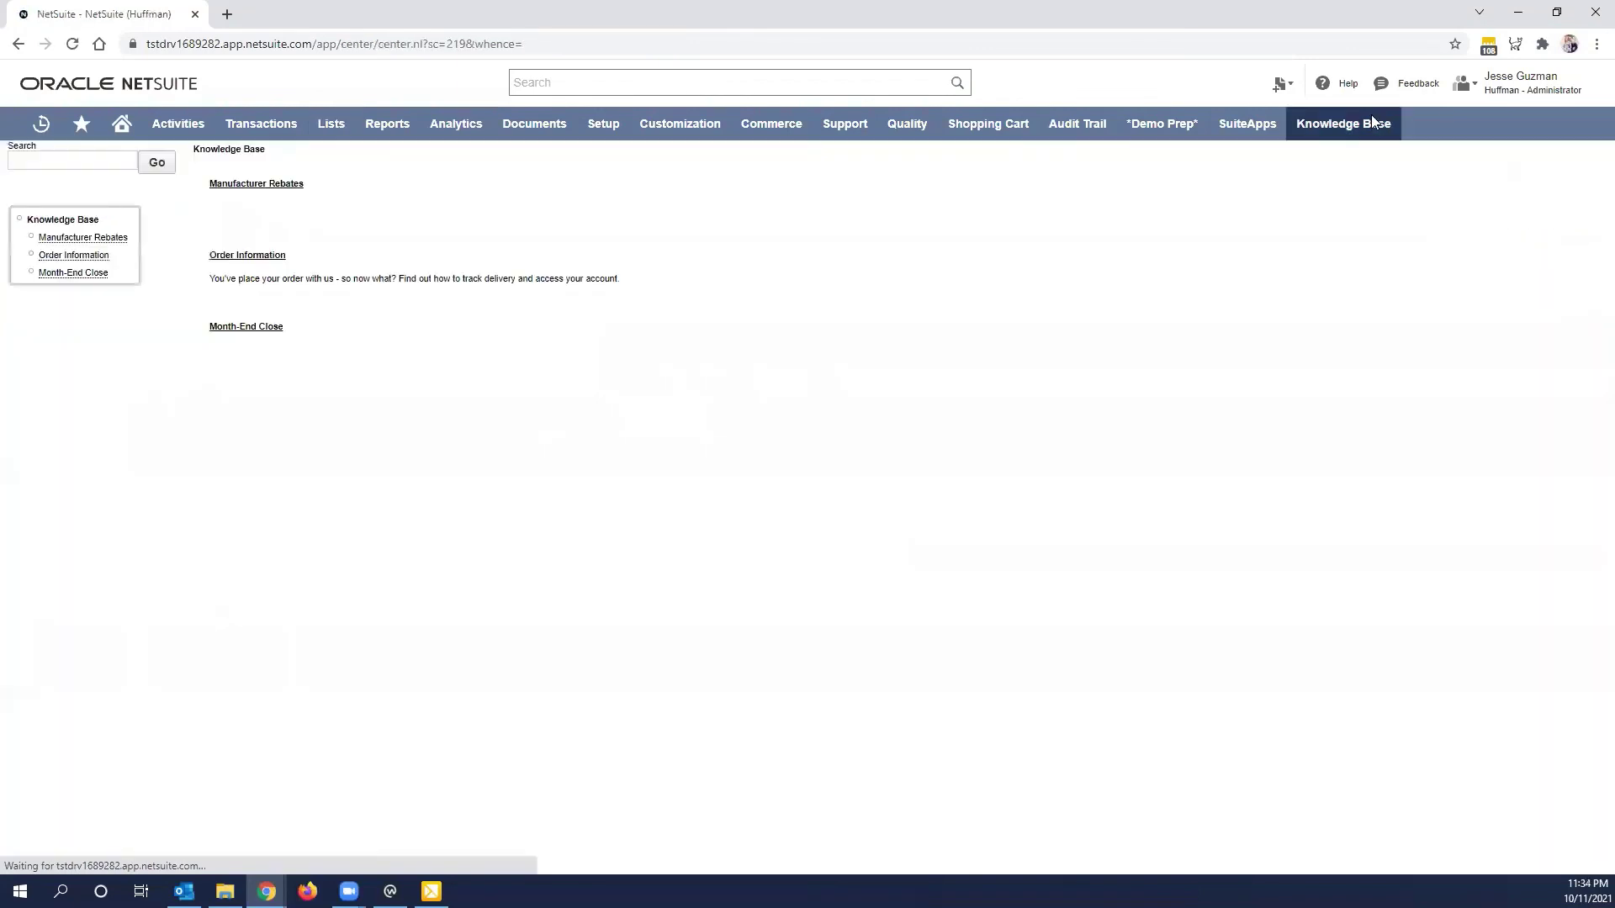
click(234, 330)
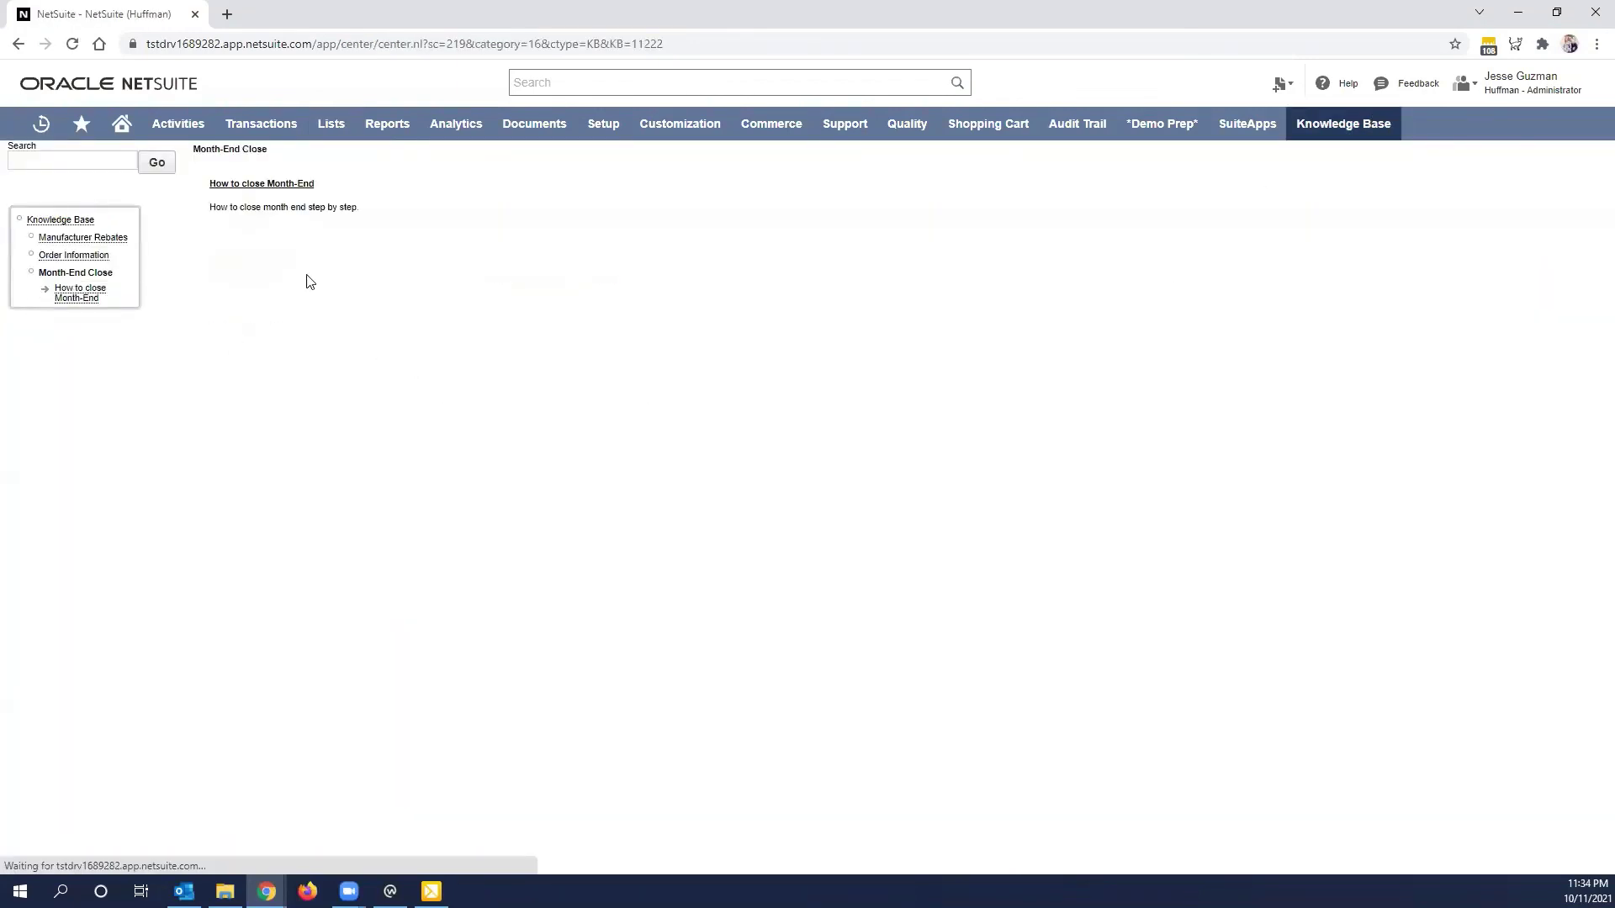
drag(215, 207, 372, 209)
click(292, 187)
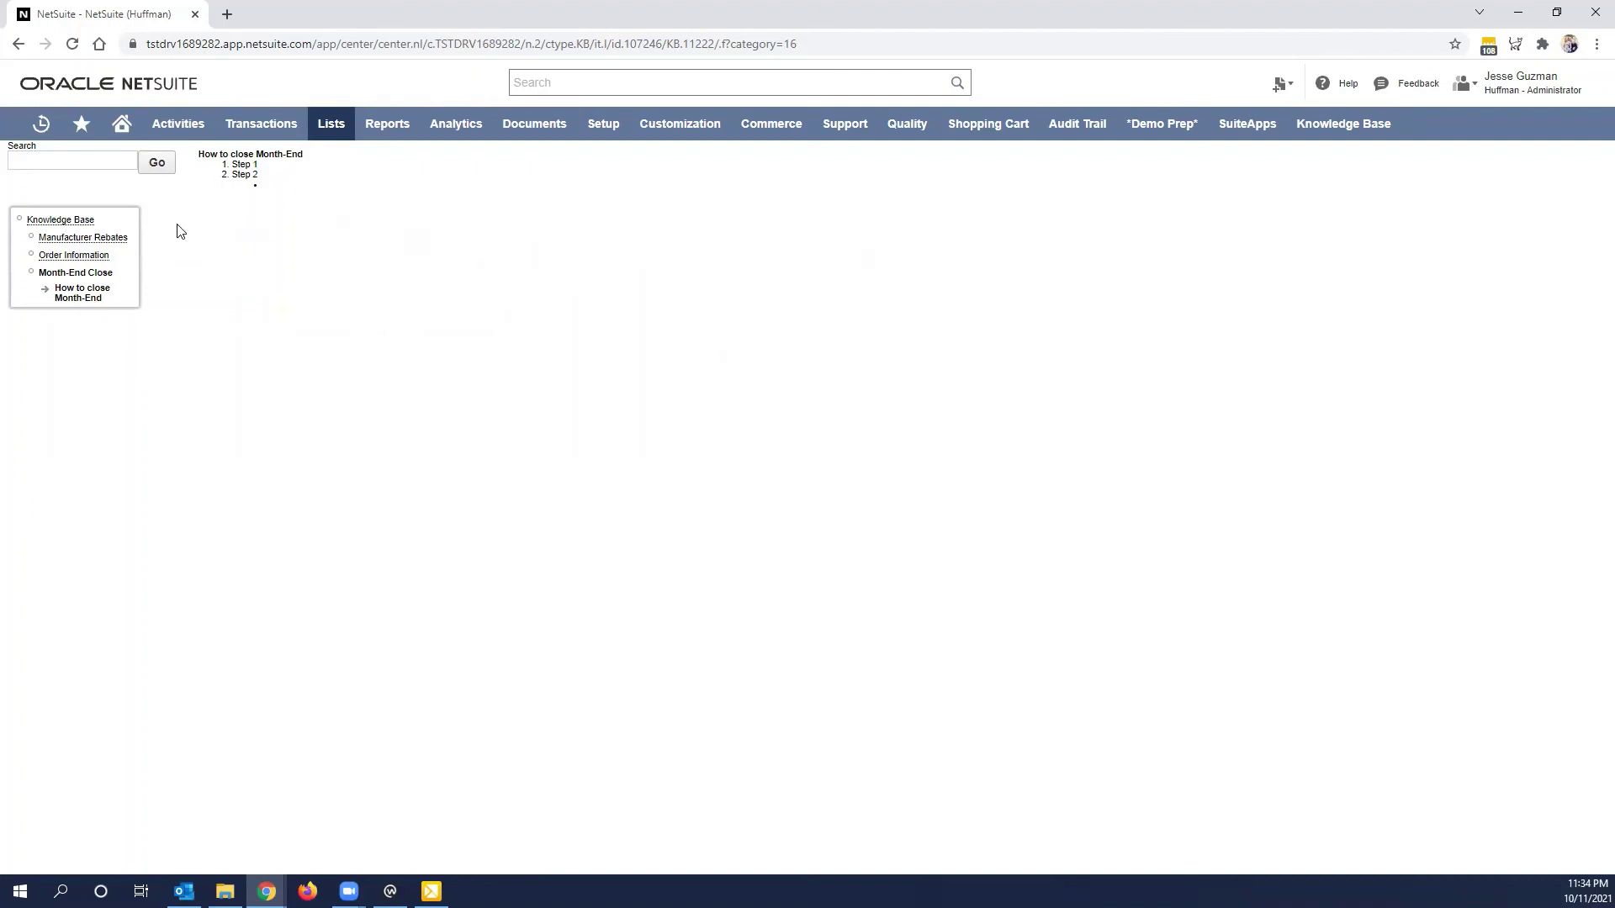
Step: Search the Knowledge Base for 'month end'
click(52, 220)
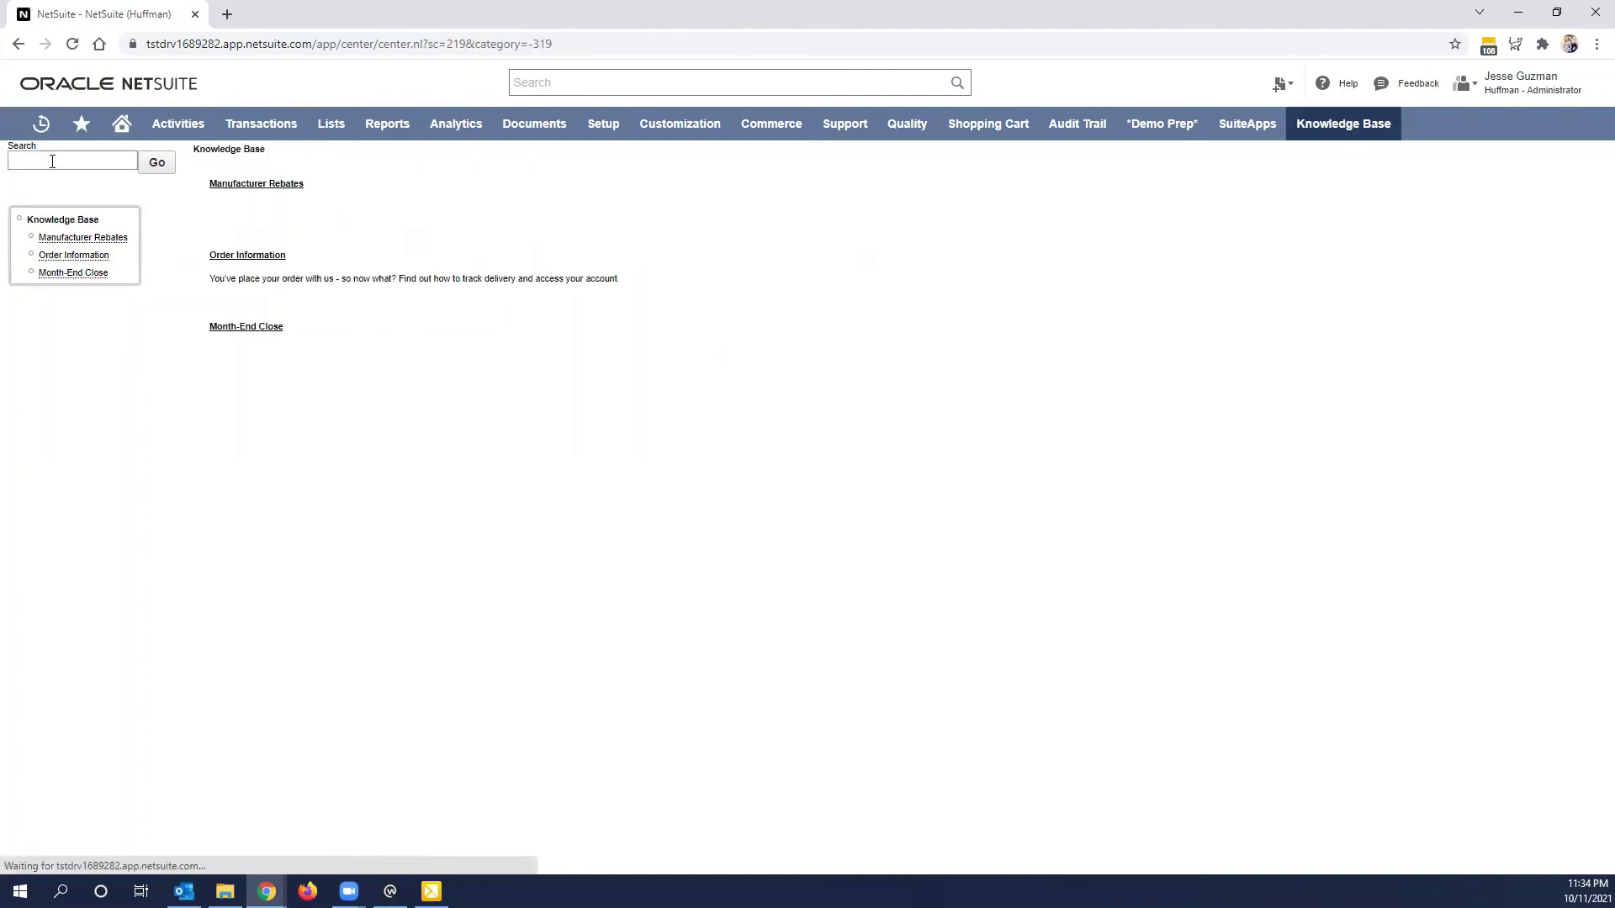
click(52, 162)
text(month end)
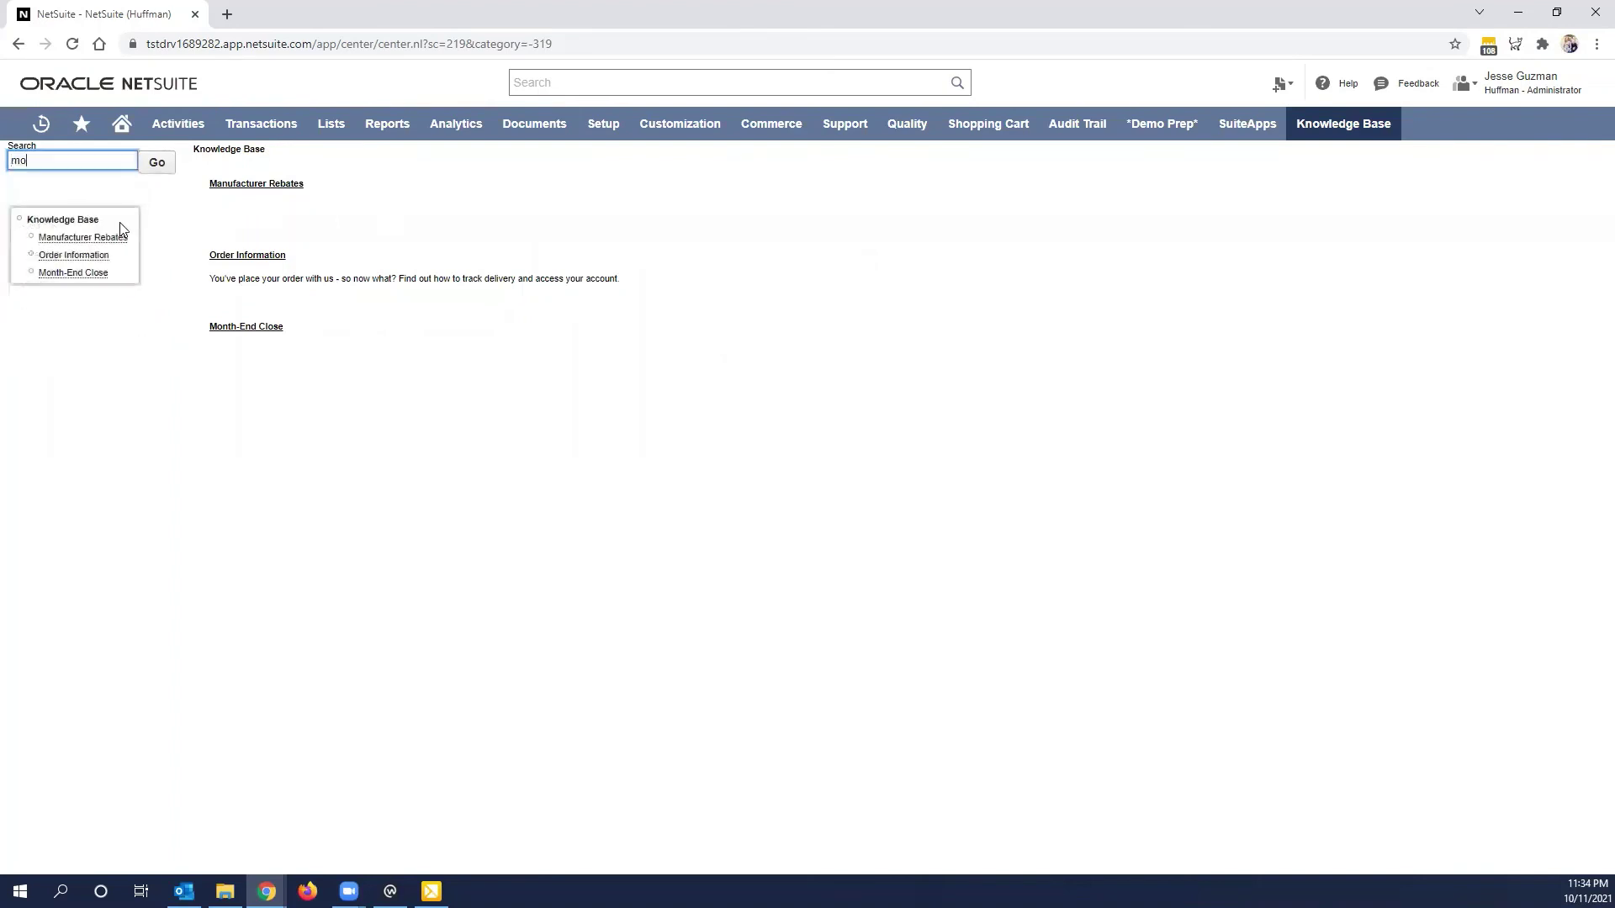
click(175, 165)
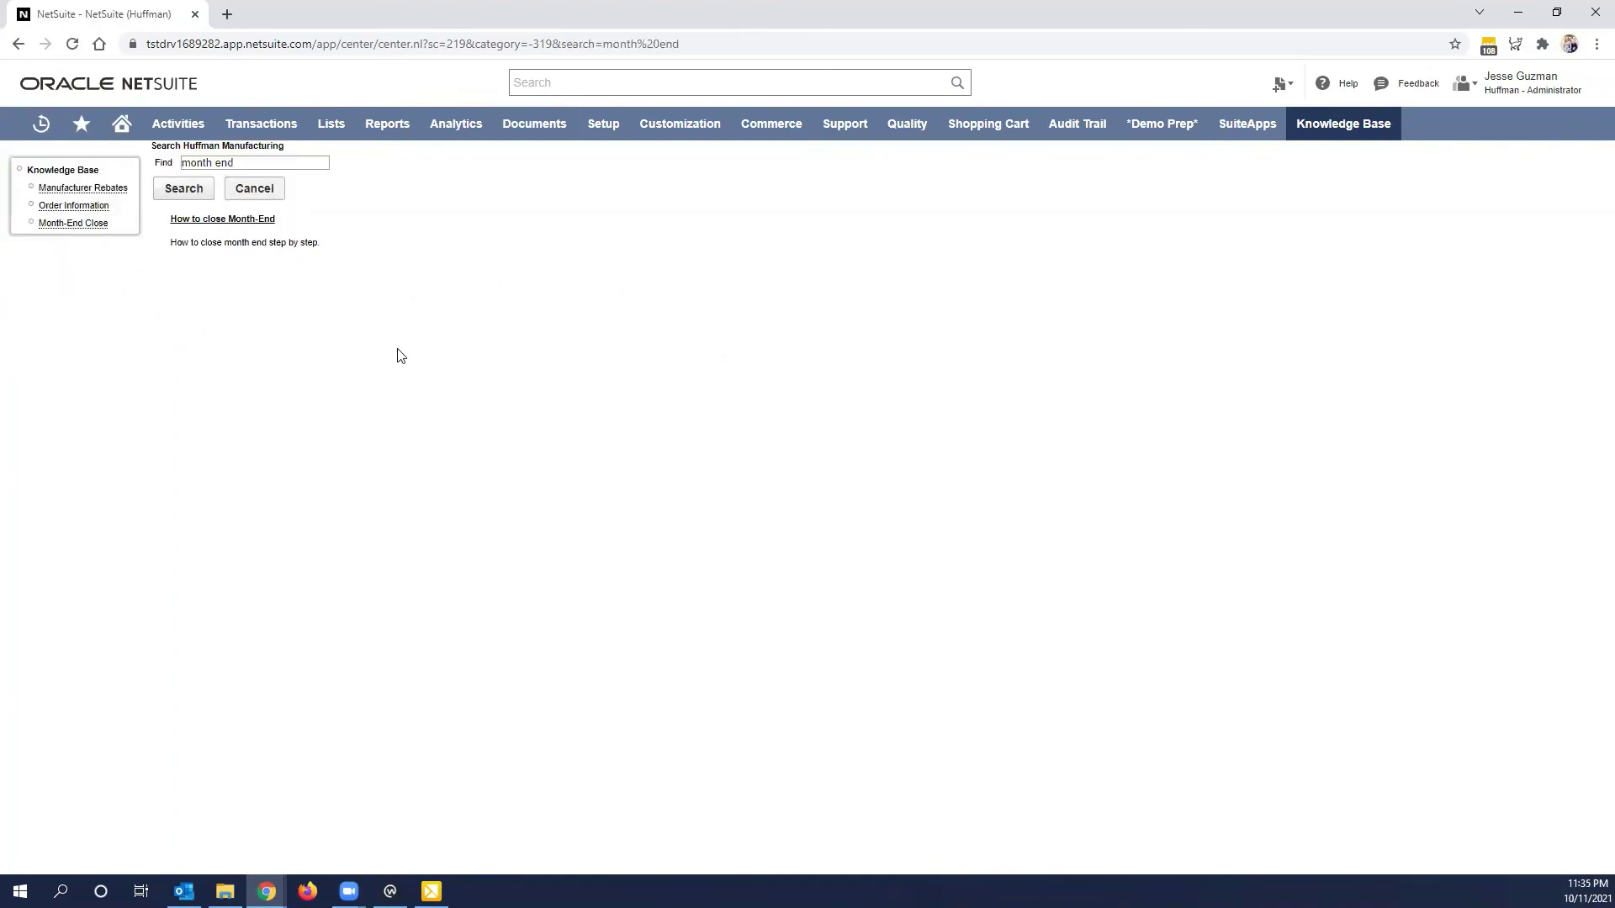